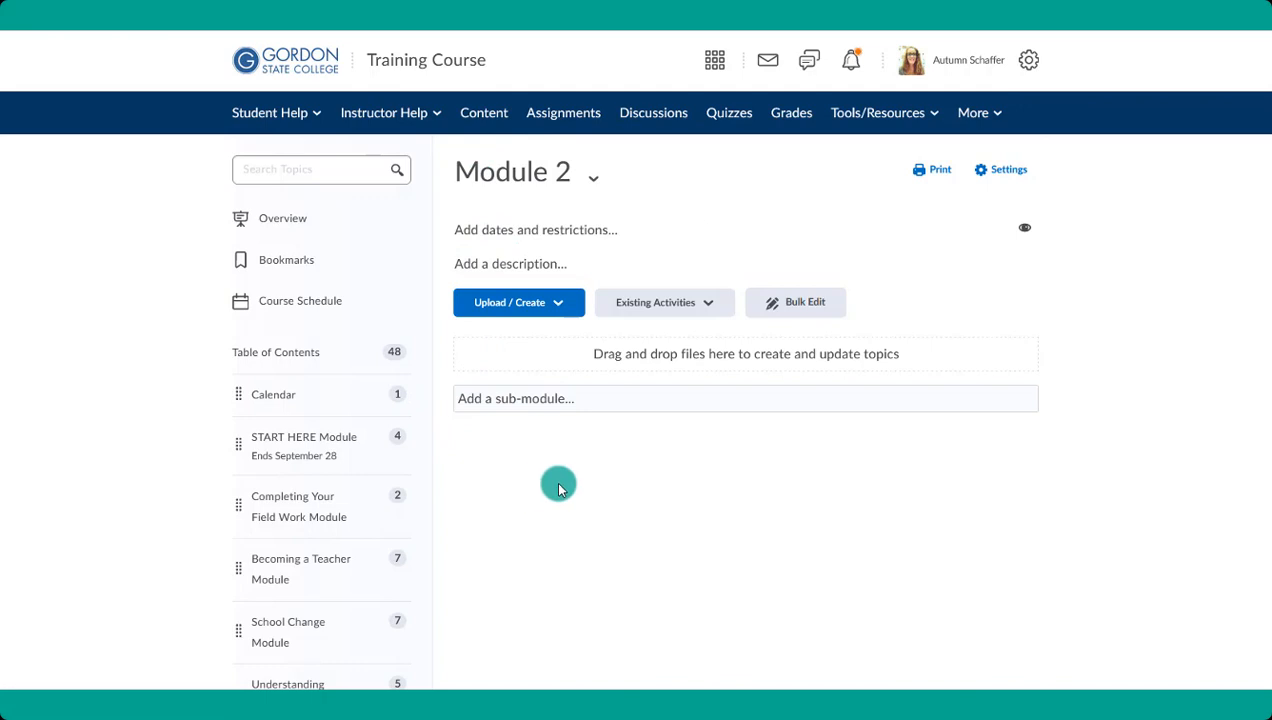
- Create a new file in Module 2 and title it "Module 2"
{"action": "left_click", "coordinate": [529, 316]}
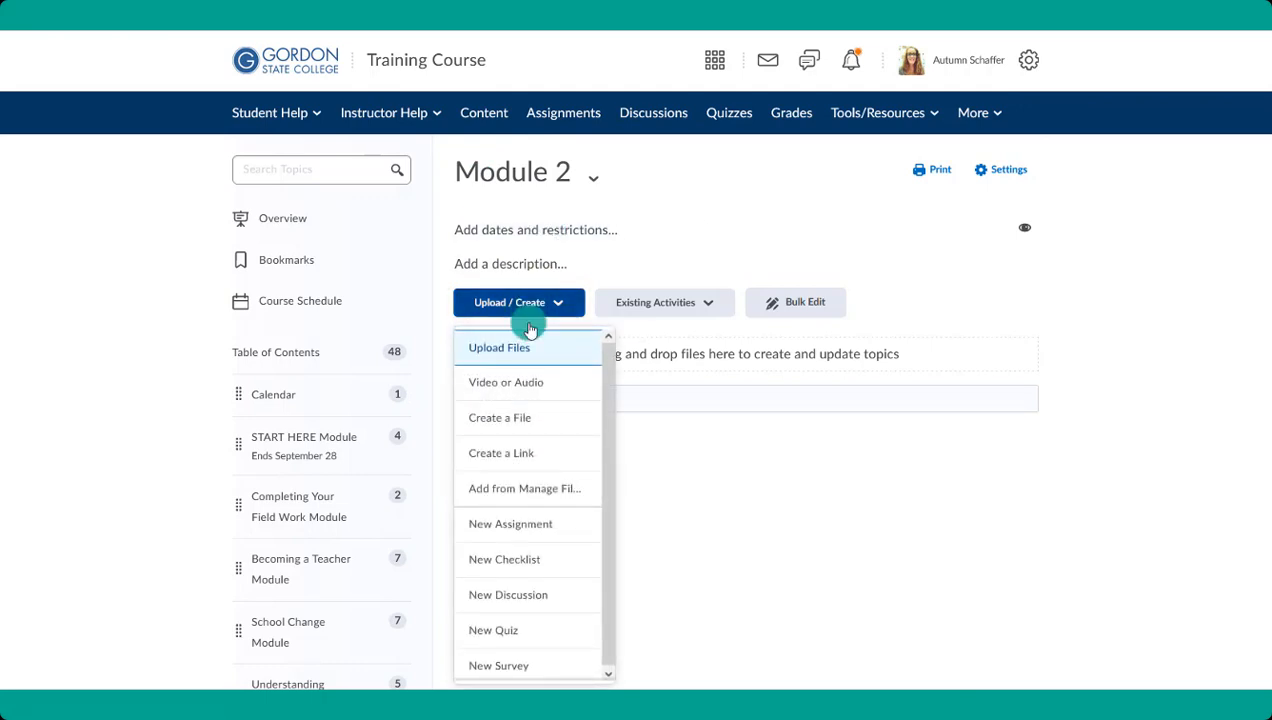
{"action": "left_click", "coordinate": [540, 421]}
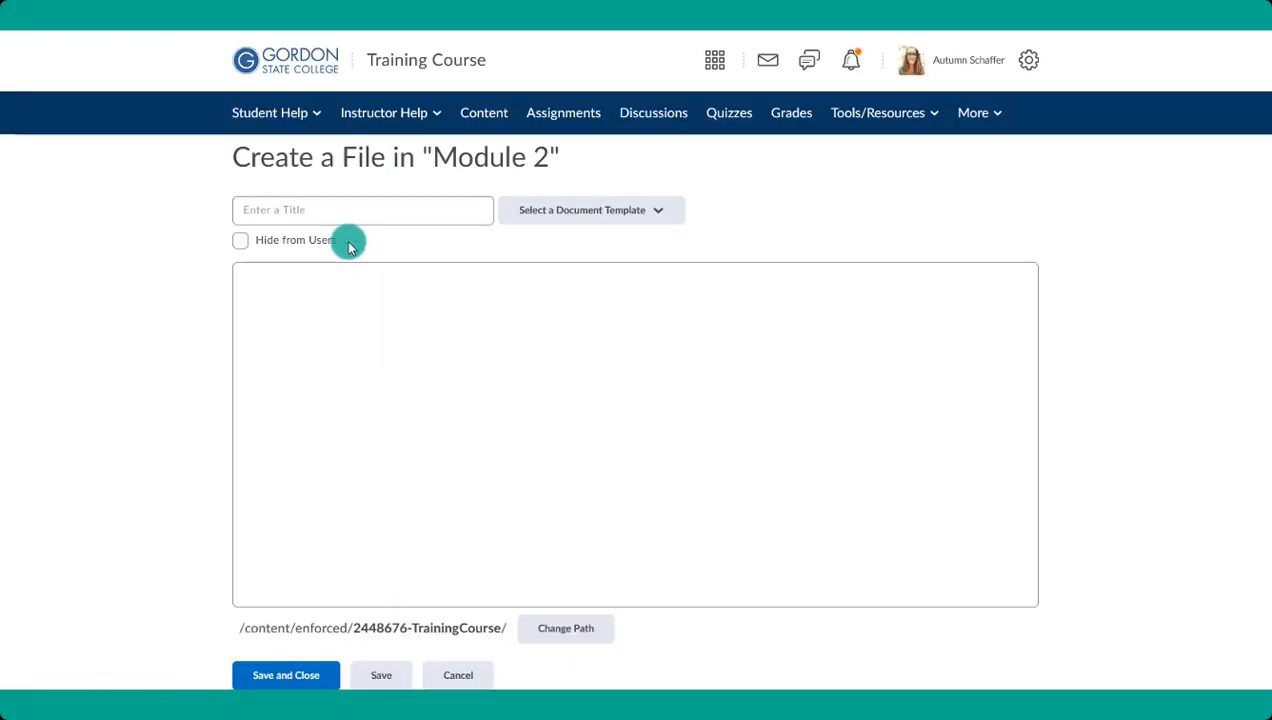
{"action": "left_click", "coordinate": [318, 206]}
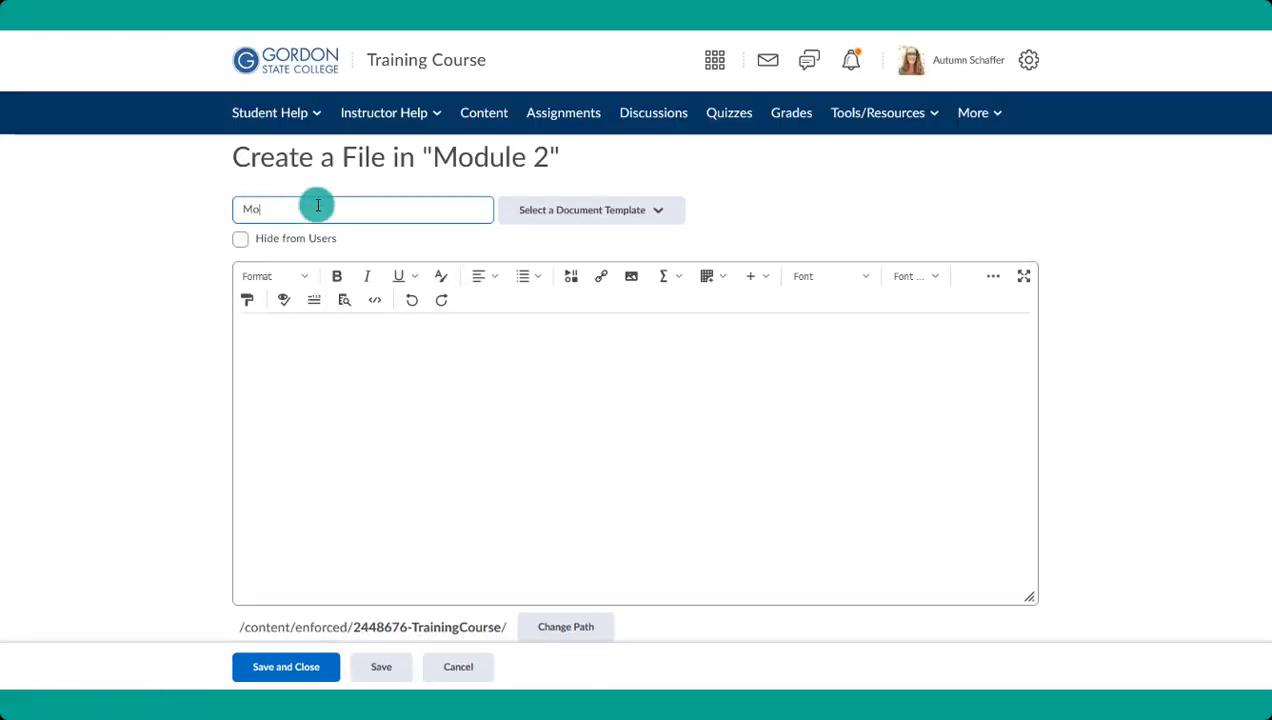
{"action": "type", "text": "Module 2"}
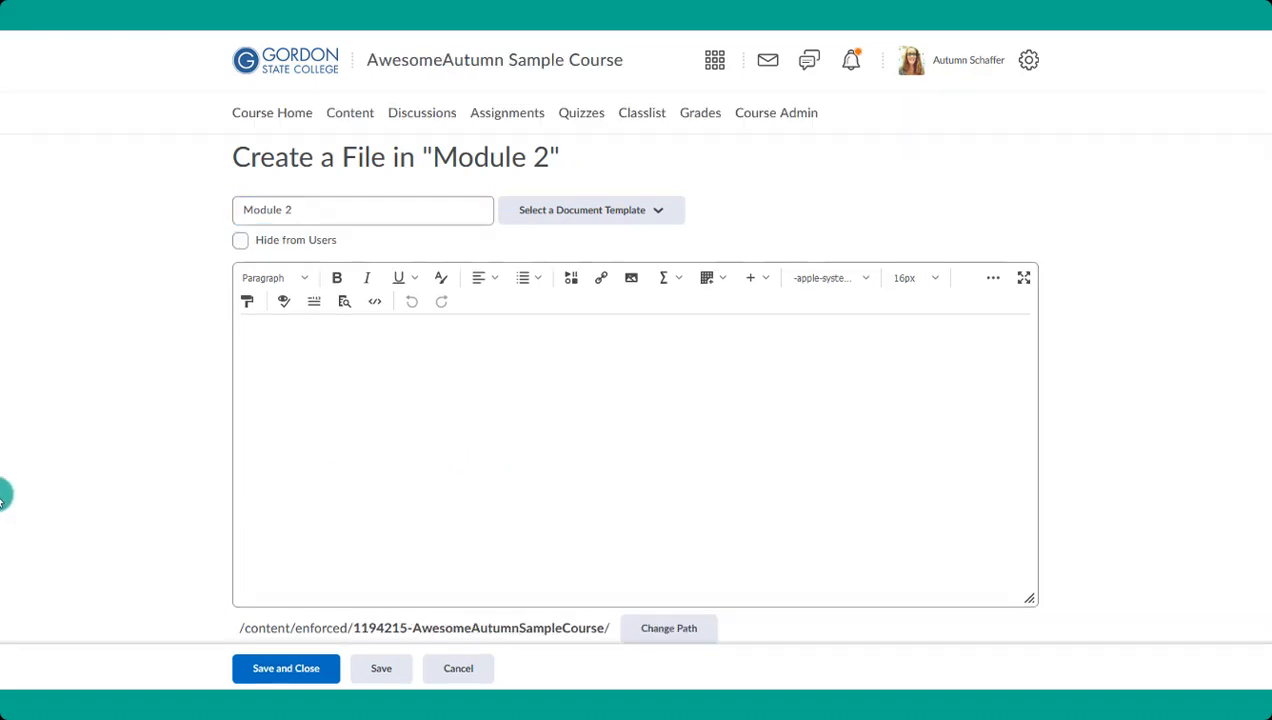
- Load the 01_intro document template into the file and look over its page layout
{"action": "left_click", "coordinate": [559, 214]}
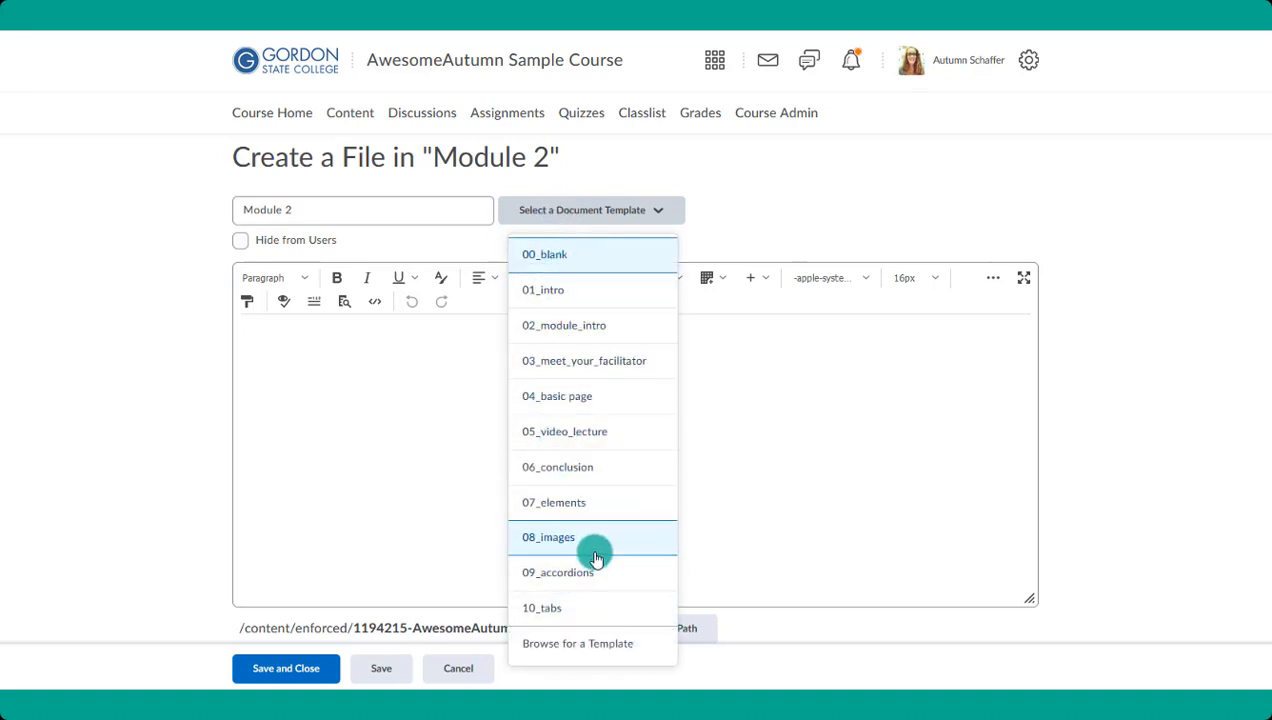
{"action": "left_click", "coordinate": [545, 290]}
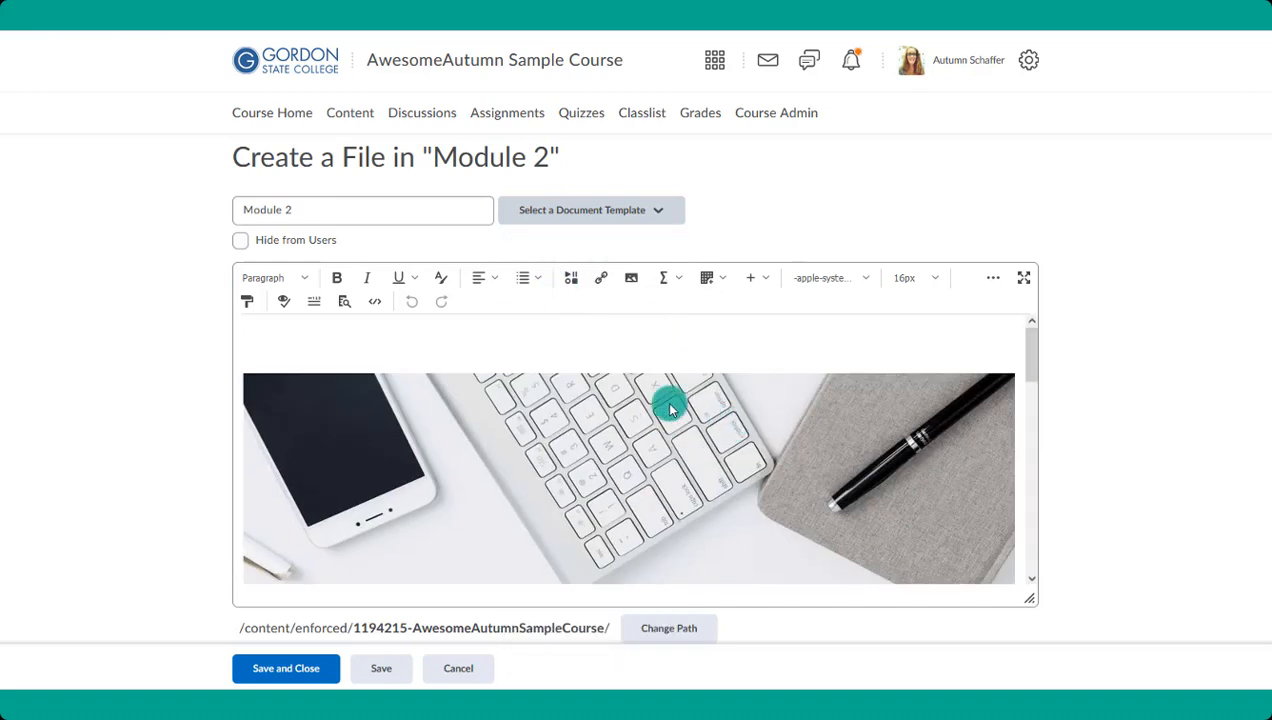
{"action": "scroll", "coordinate": [670, 408], "scroll_direction": "down", "scroll_amount": 5}
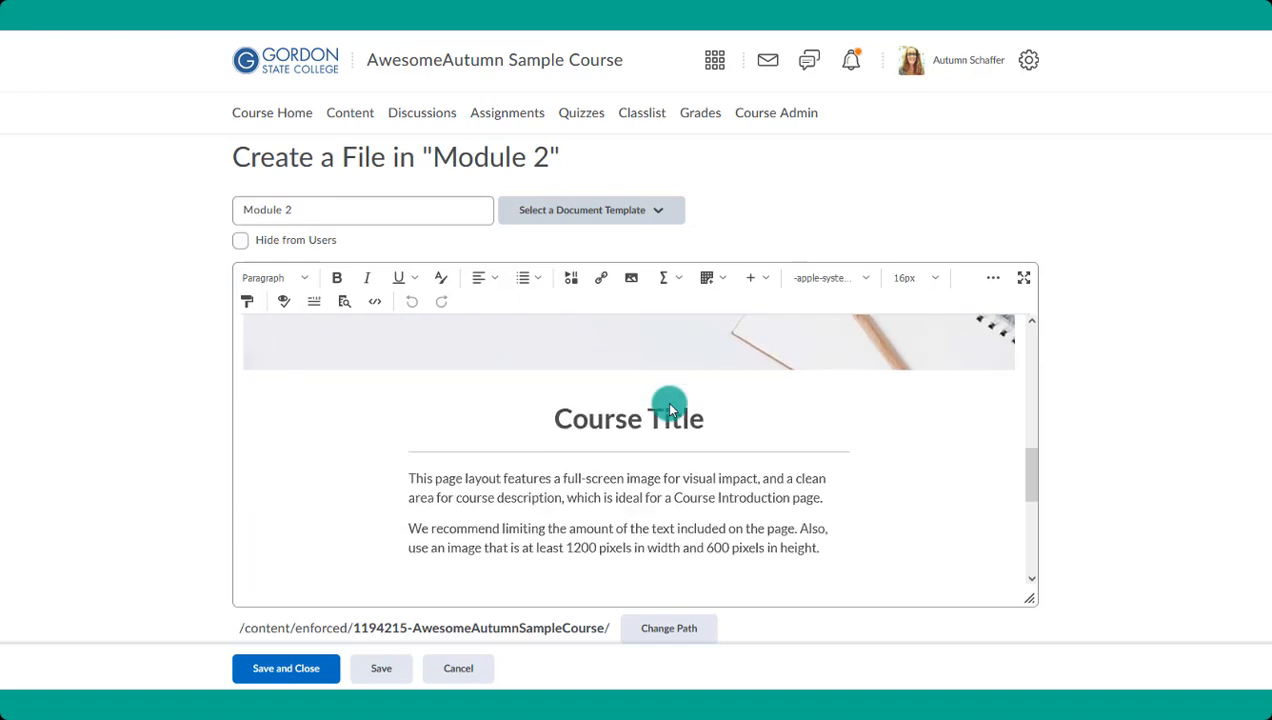
{"action": "scroll", "coordinate": [658, 398], "scroll_direction": "down", "scroll_amount": 3}
{"action": "scroll", "coordinate": [657, 380], "scroll_direction": "up", "scroll_amount": 5}
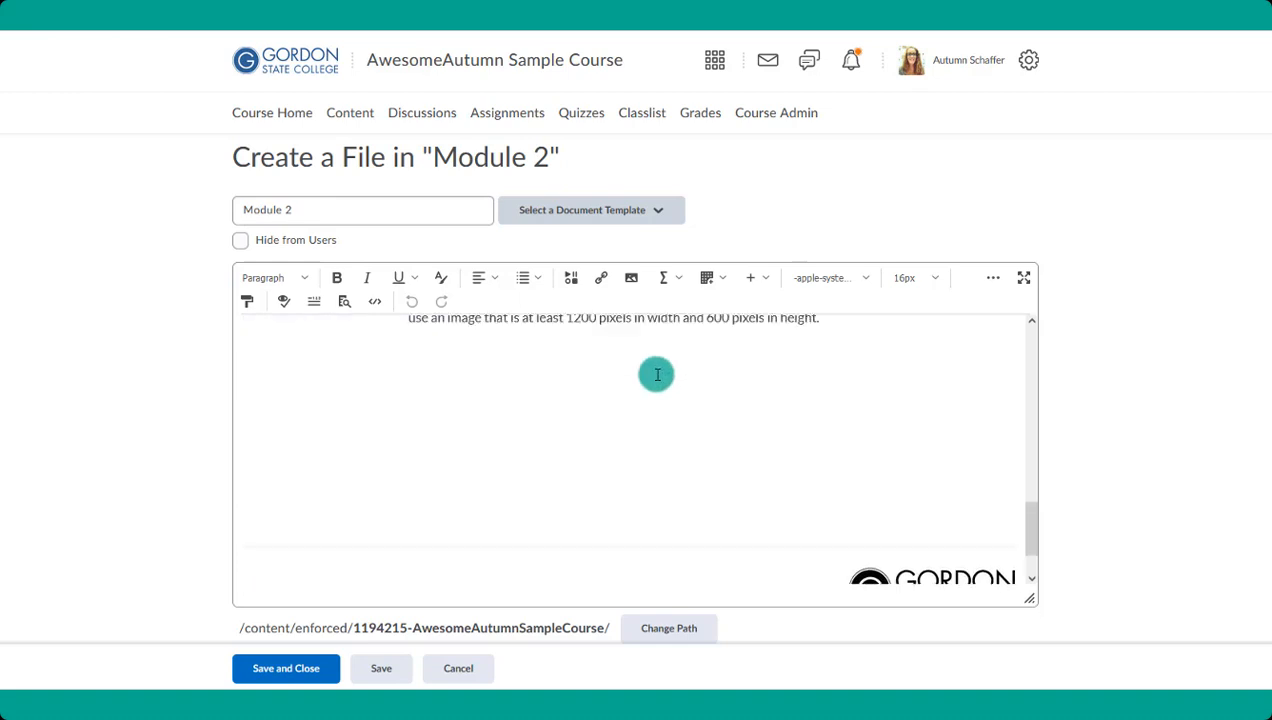
- Switch the file to the 03_meet_your_facilitator template and review its bio and contact sections
{"action": "left_click", "coordinate": [584, 226]}
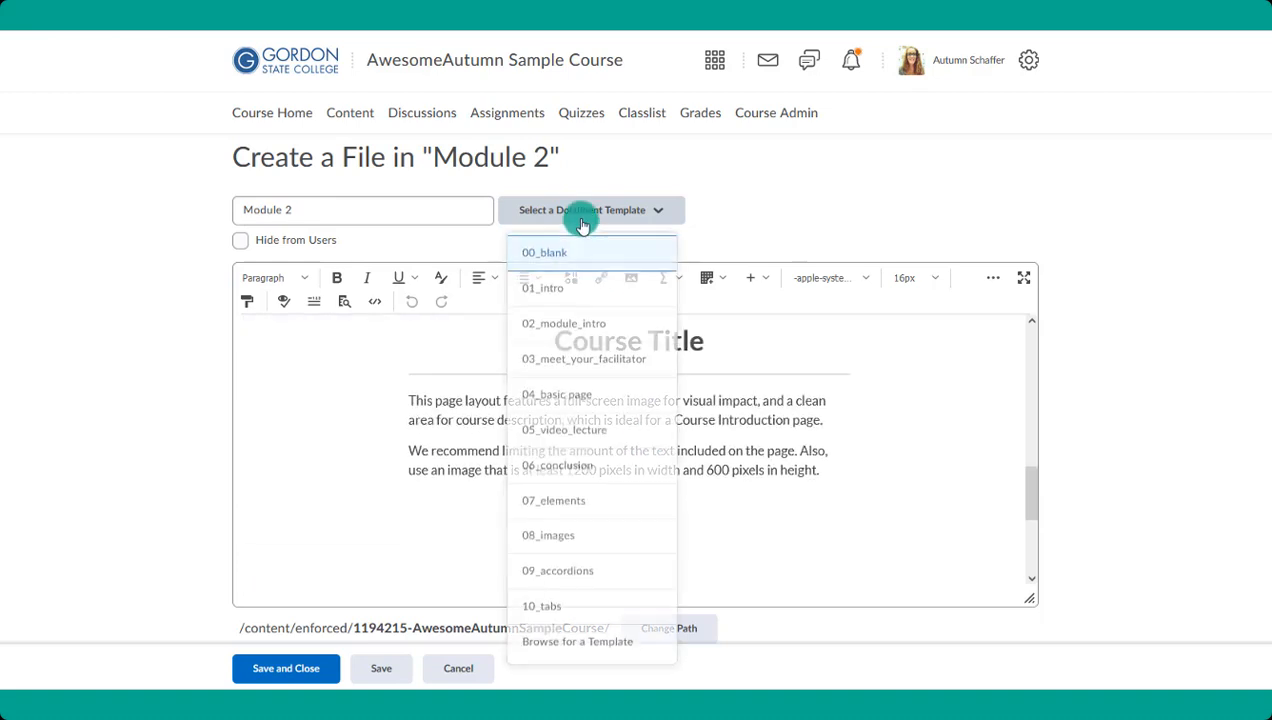
{"action": "left_click", "coordinate": [571, 358]}
{"action": "scroll", "coordinate": [737, 412], "scroll_direction": "up", "scroll_amount": 6}
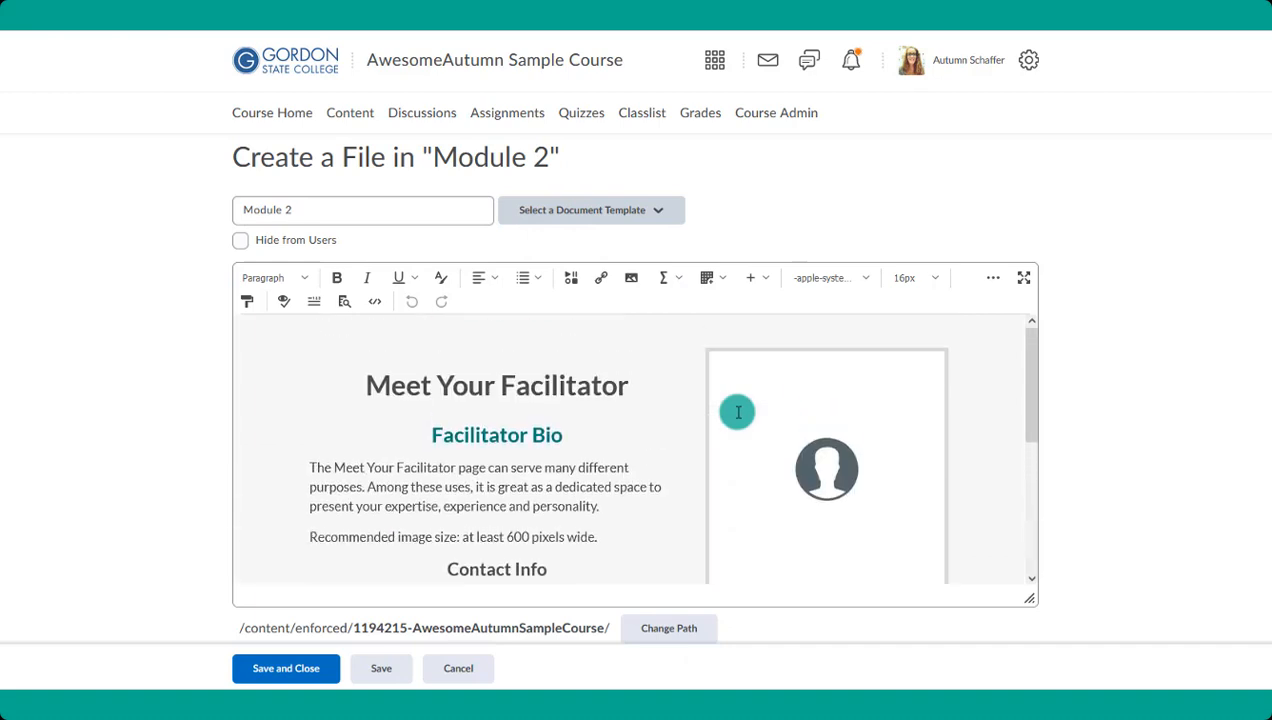
{"action": "scroll", "coordinate": [775, 445], "scroll_direction": "down", "scroll_amount": 1}
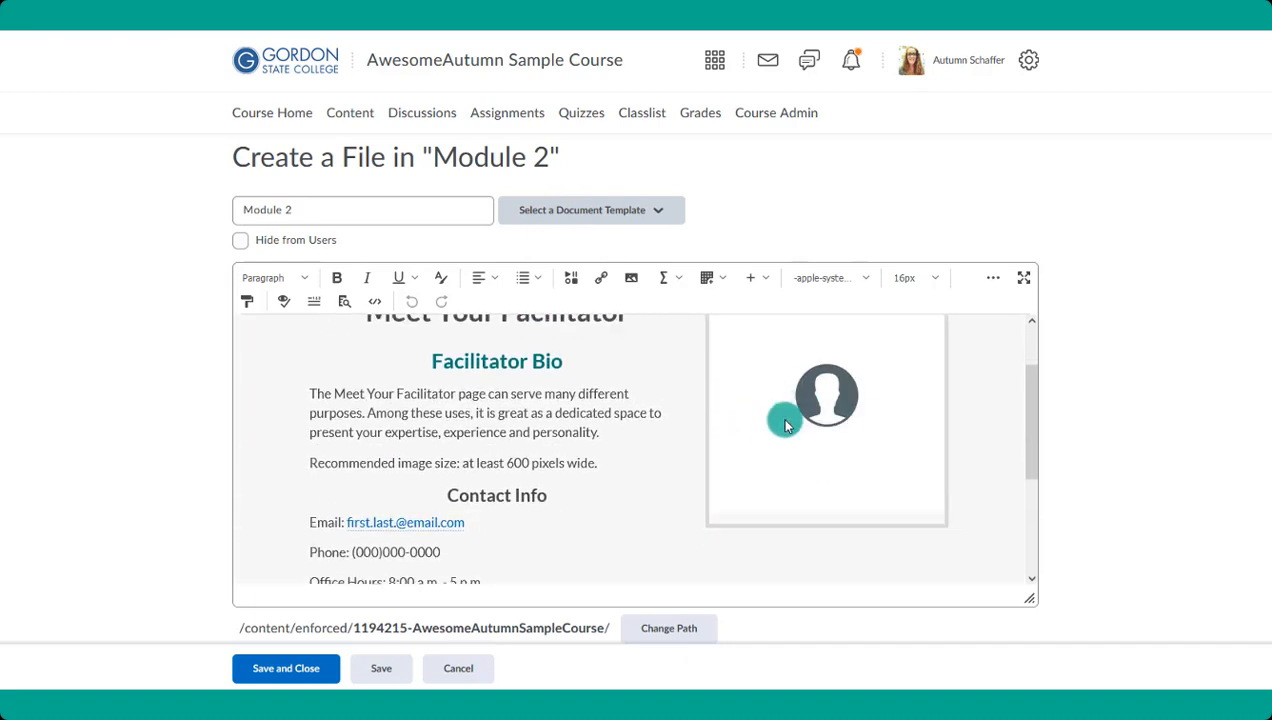
{"action": "scroll", "coordinate": [560, 410], "scroll_direction": "down", "scroll_amount": 2}
{"action": "scroll", "coordinate": [577, 428], "scroll_direction": "up", "scroll_amount": 4}
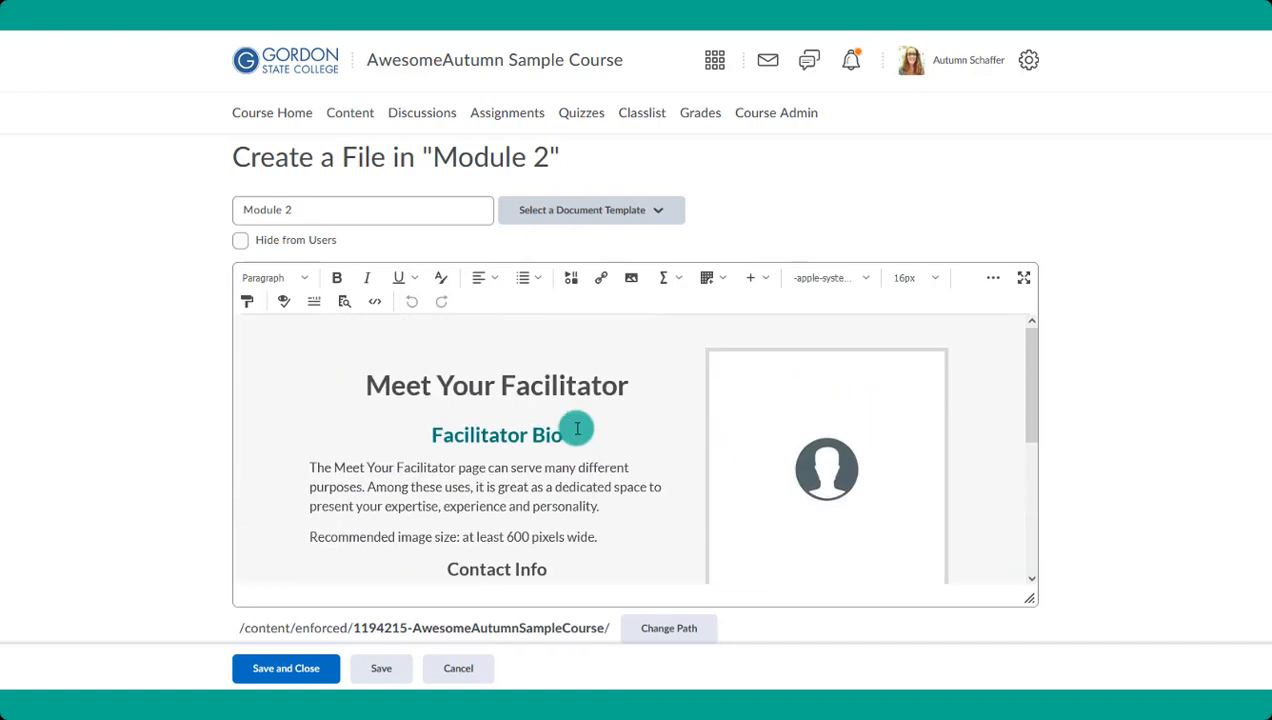
- Switch the file to the 05_video_lecture template and review its embedded video and replacement instructions
{"action": "left_click", "coordinate": [589, 215]}
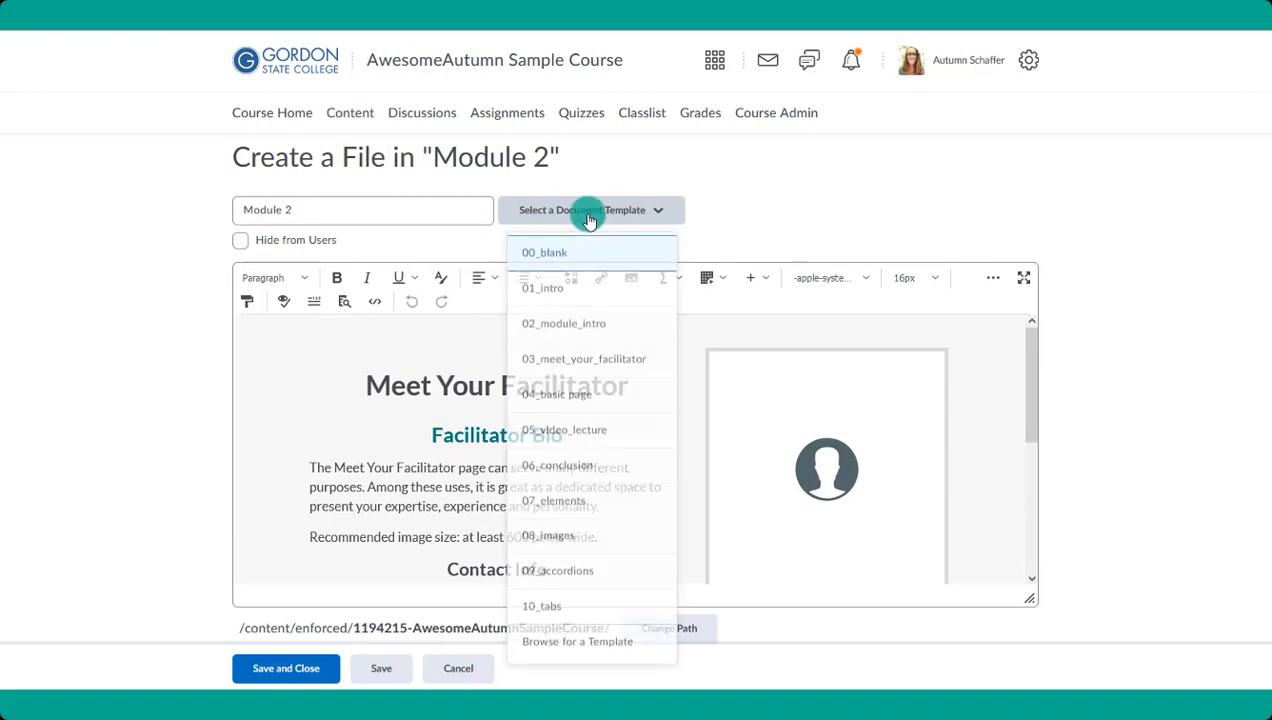
{"action": "left_click", "coordinate": [582, 431]}
{"action": "scroll", "coordinate": [710, 443], "scroll_direction": "down", "scroll_amount": 5}
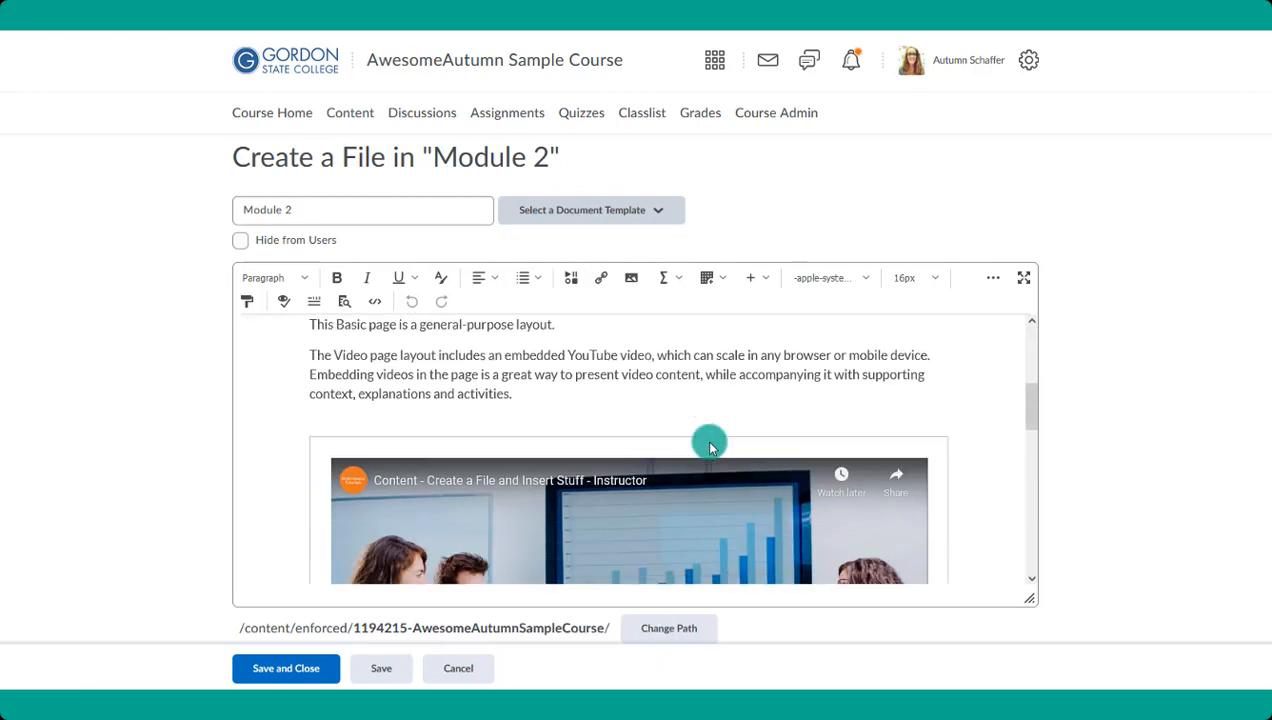
{"action": "scroll", "coordinate": [710, 448], "scroll_direction": "down", "scroll_amount": 1}
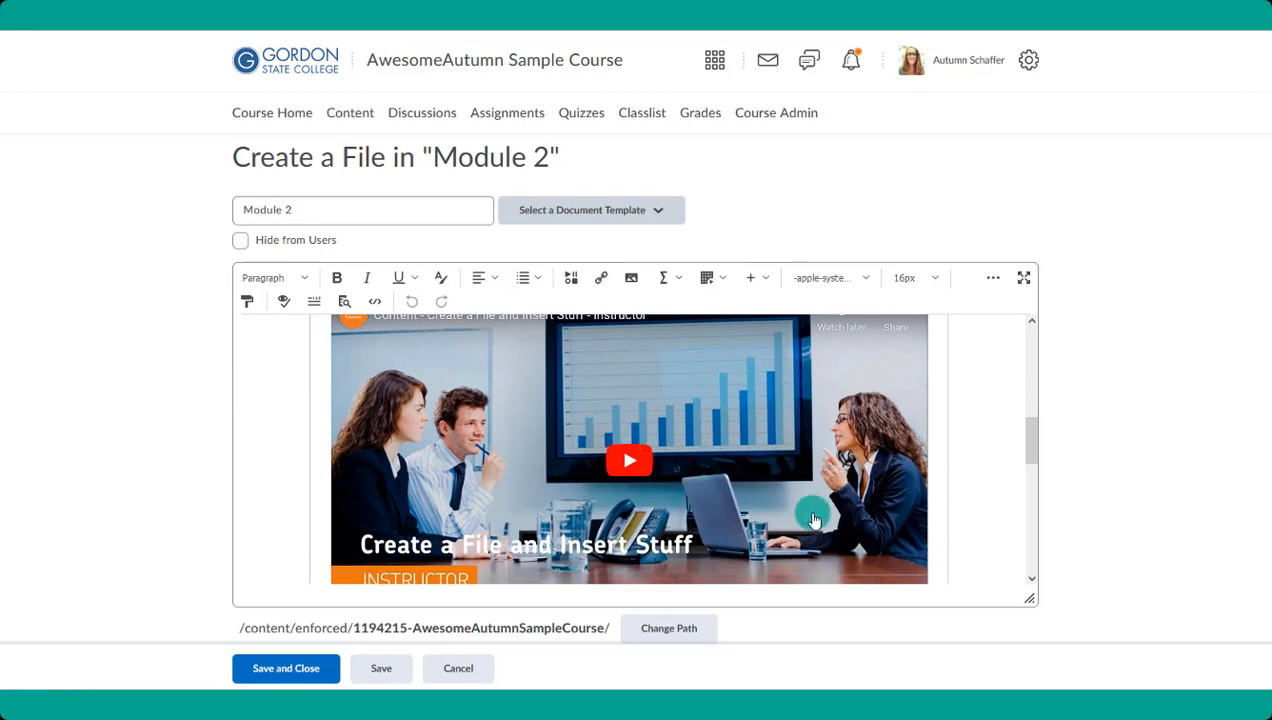
{"action": "scroll", "coordinate": [815, 514], "scroll_direction": "down", "scroll_amount": 4}
{"action": "scroll", "coordinate": [647, 477], "scroll_direction": "down", "scroll_amount": 3}
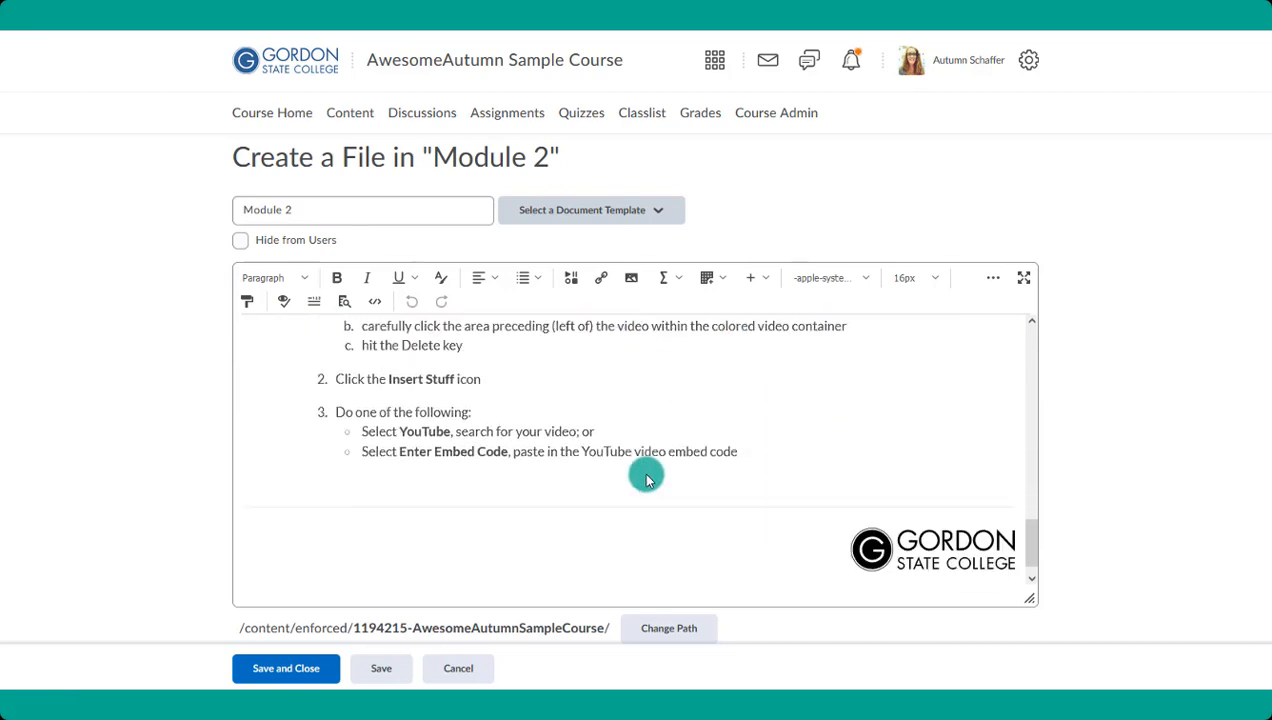
{"action": "scroll", "coordinate": [647, 477], "scroll_direction": "up", "scroll_amount": 4}
- Apply the 07_elements document template to the Module 2 file
{"action": "left_click", "coordinate": [571, 212]}
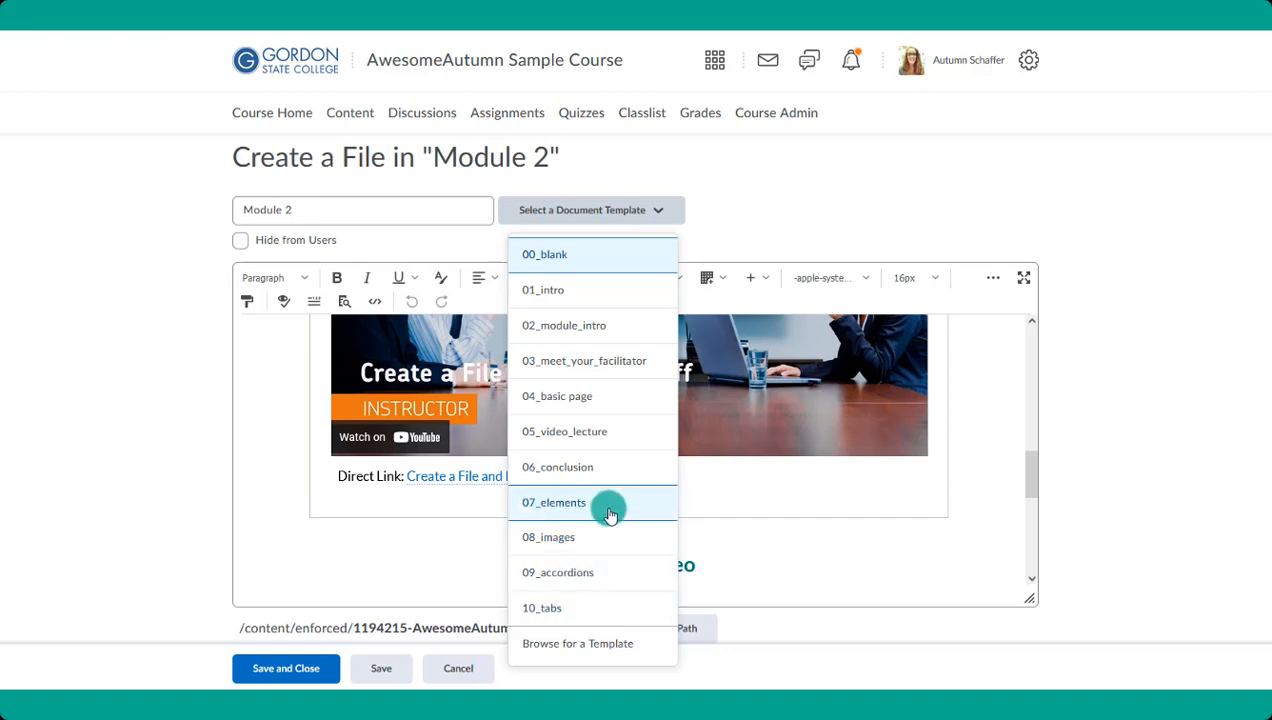
{"action": "left_click", "coordinate": [668, 500]}
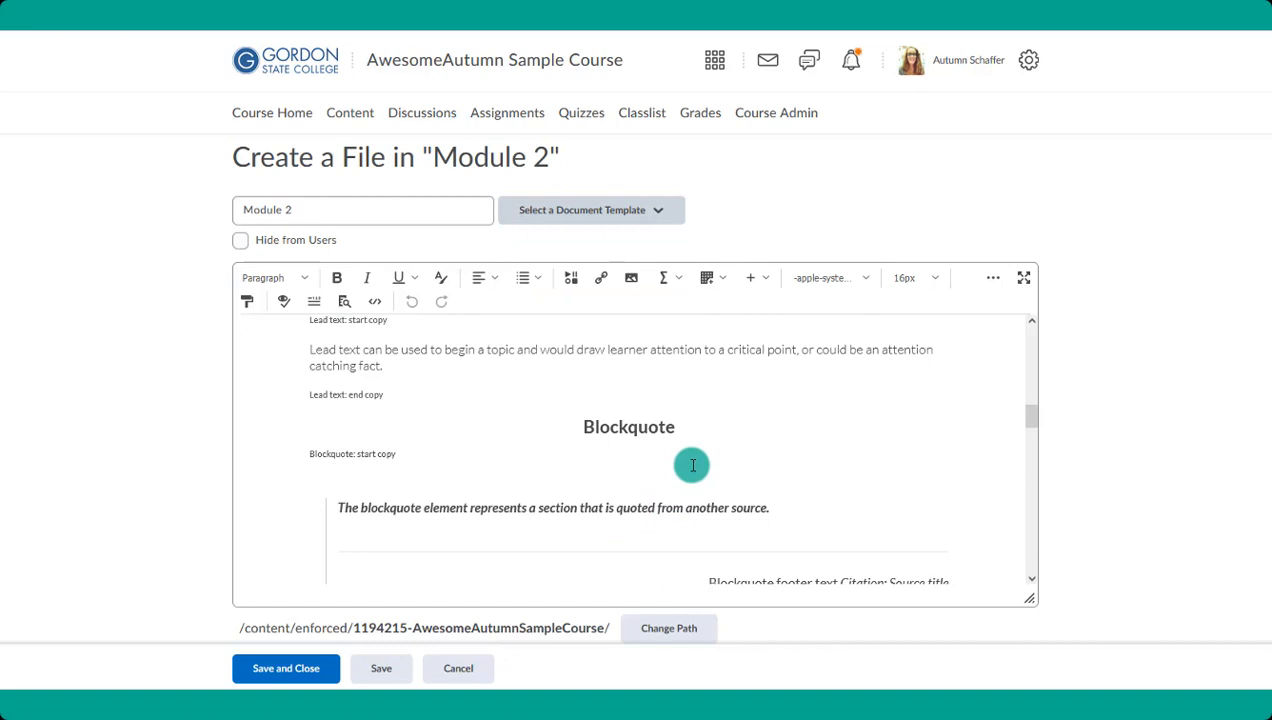
{"action": "scroll", "coordinate": [777, 458], "scroll_direction": "down", "scroll_amount": 2}
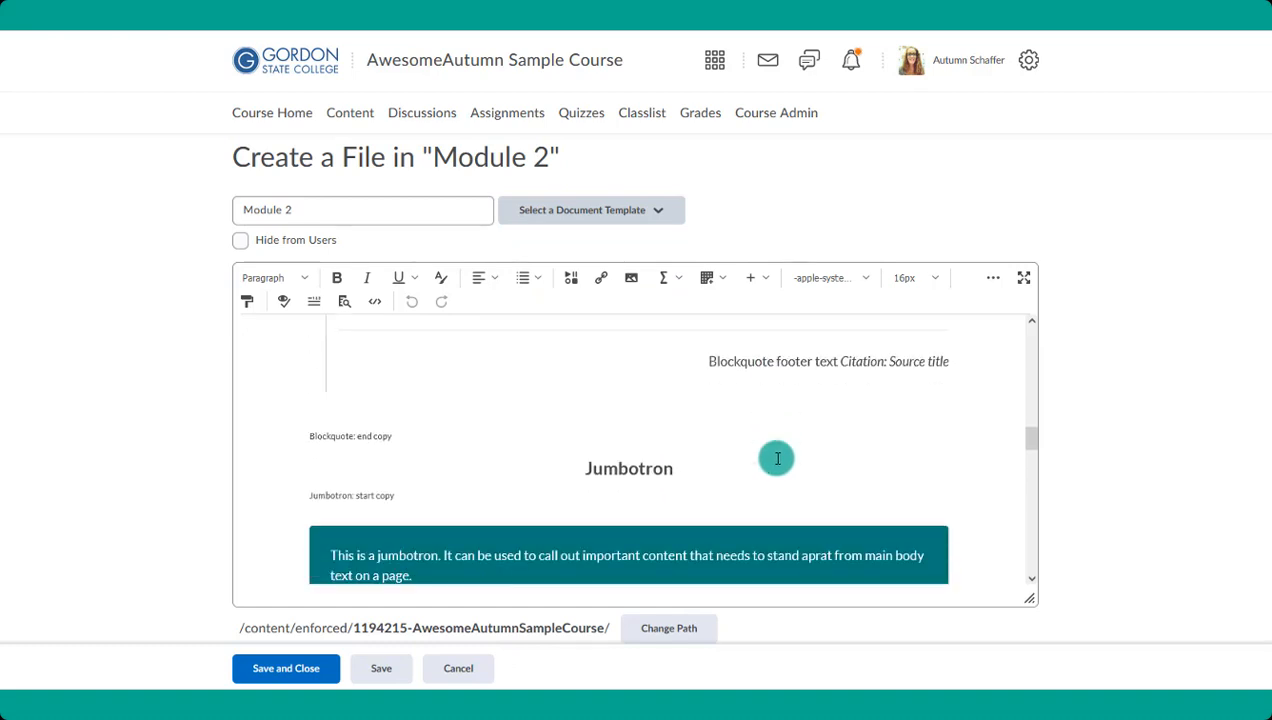
{"action": "scroll", "coordinate": [777, 458], "scroll_direction": "up", "scroll_amount": 10}
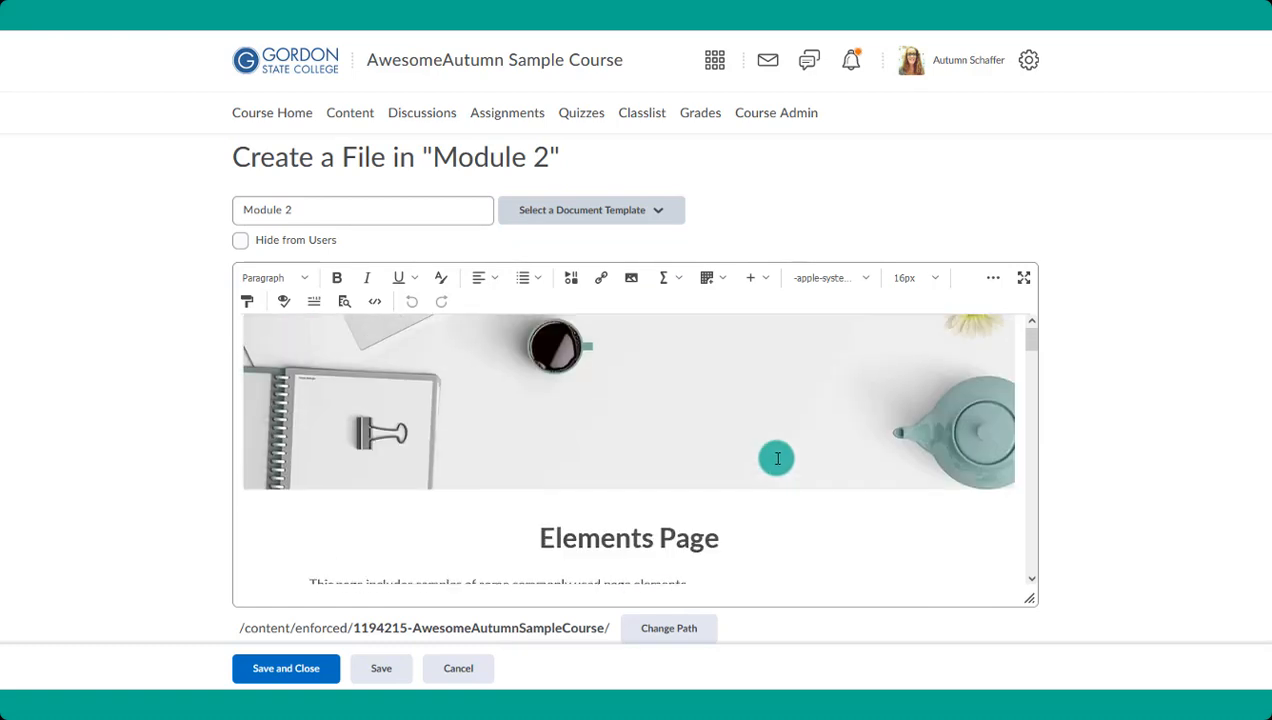
- Examine the sample page elements, from the large ordered list through the blockquote, jumbotron and callouts to the table
{"action": "scroll", "coordinate": [777, 458], "scroll_direction": "down", "scroll_amount": 5}
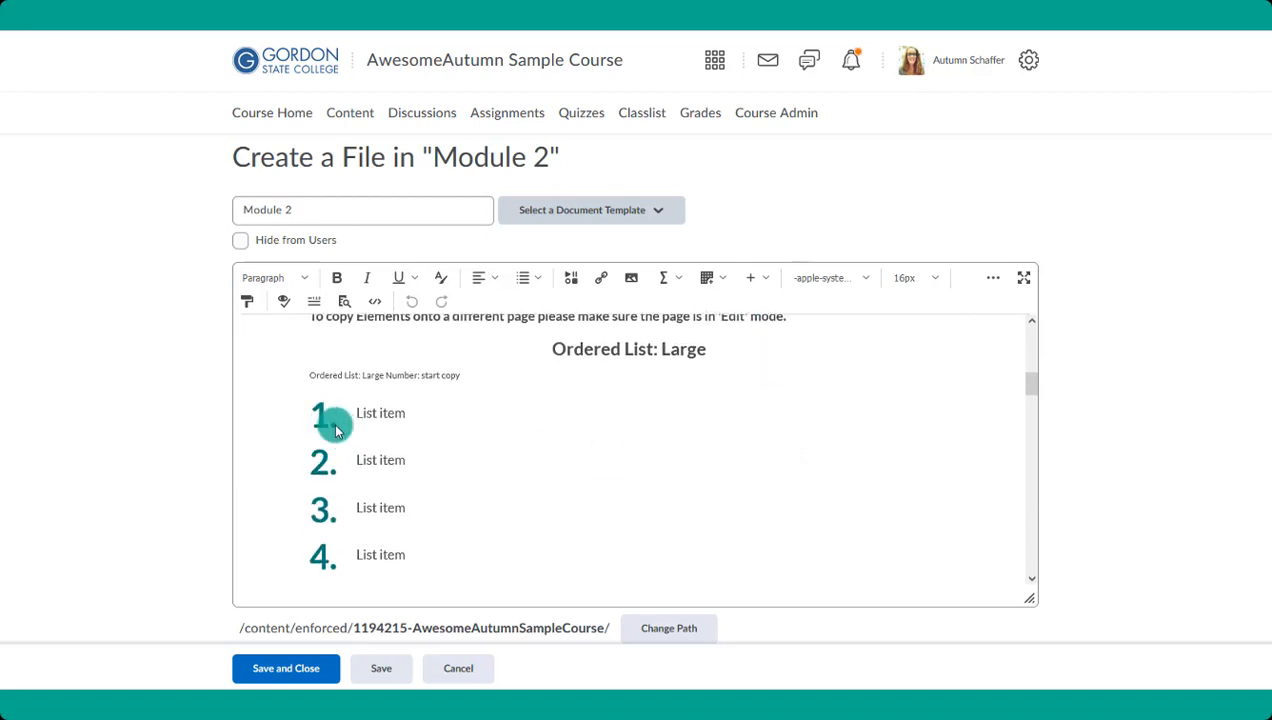
{"action": "scroll", "coordinate": [460, 522], "scroll_direction": "down", "scroll_amount": 3}
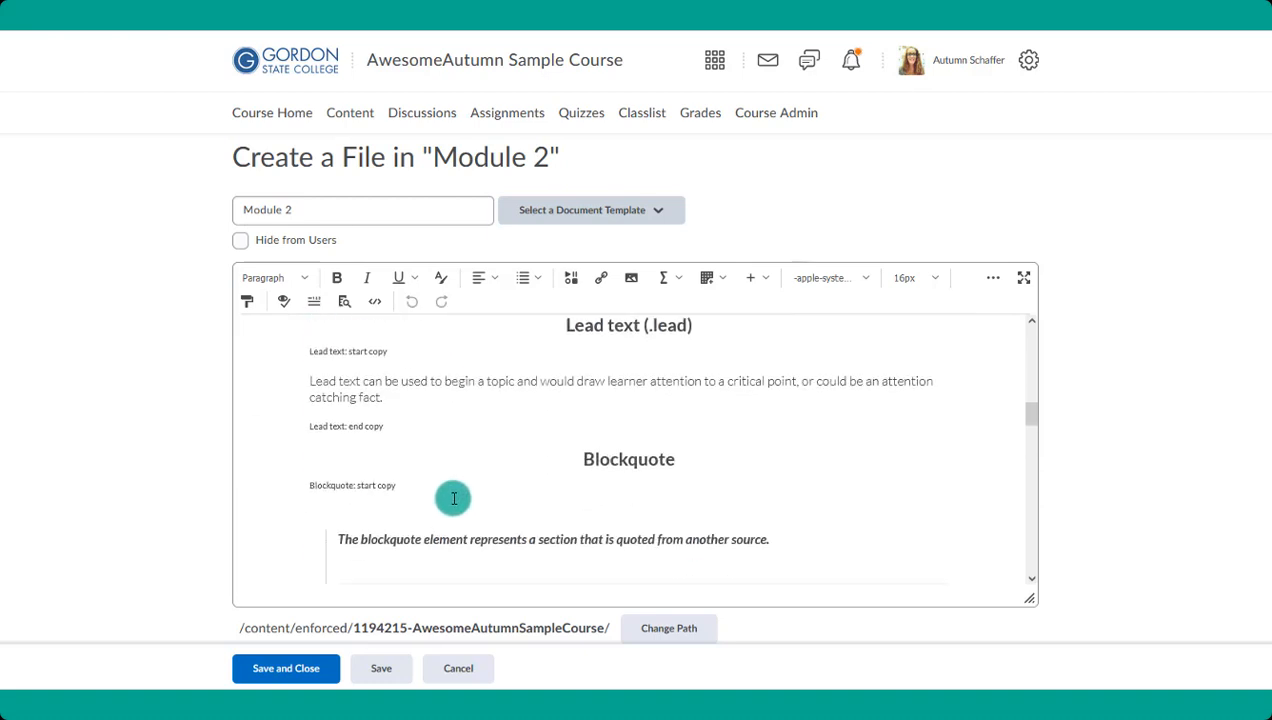
{"action": "scroll", "coordinate": [453, 498], "scroll_direction": "down", "scroll_amount": 3}
{"action": "scroll", "coordinate": [596, 485], "scroll_direction": "down", "scroll_amount": 3}
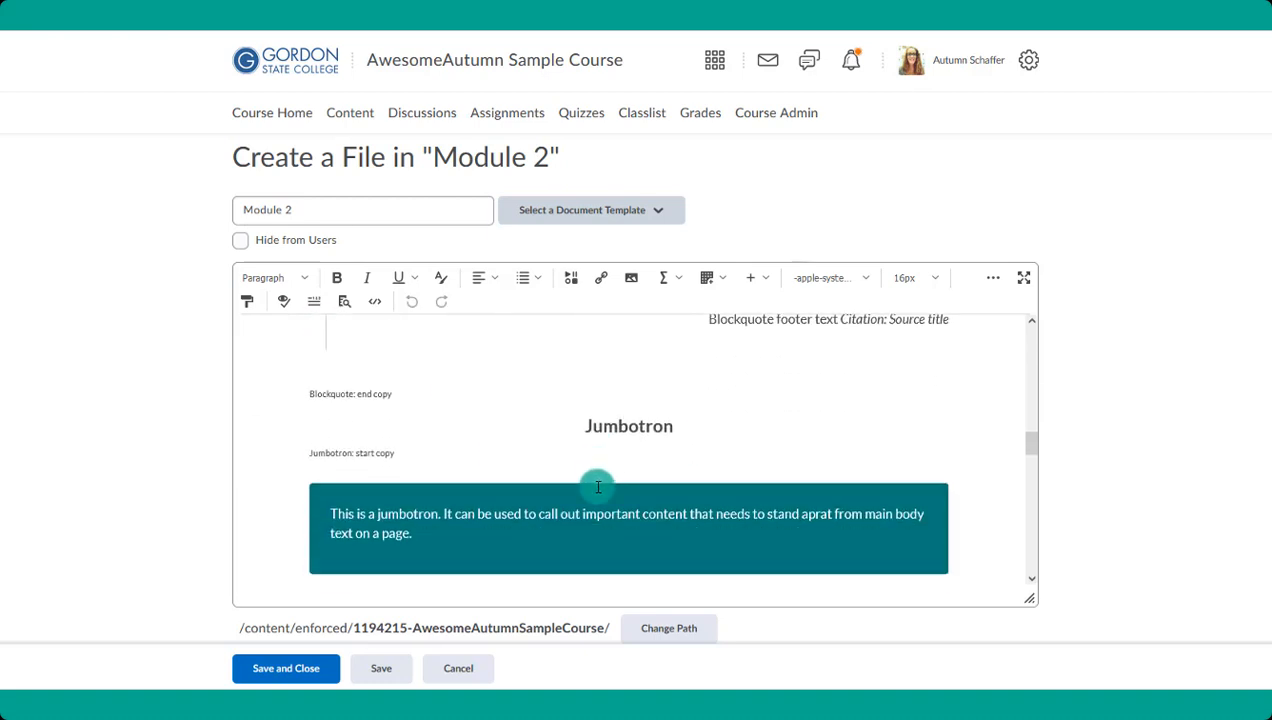
{"action": "scroll", "coordinate": [520, 470], "scroll_direction": "down", "scroll_amount": 3}
{"action": "scroll", "coordinate": [528, 437], "scroll_direction": "down", "scroll_amount": 3}
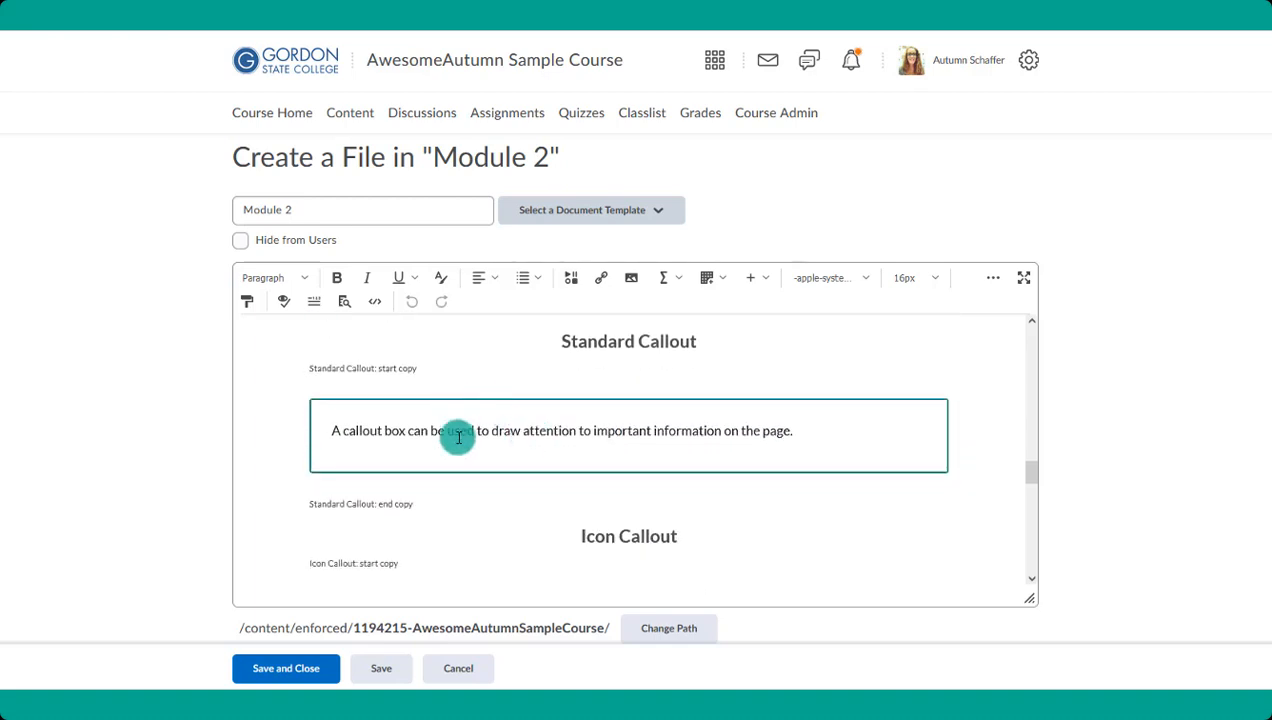
{"action": "scroll", "coordinate": [470, 435], "scroll_direction": "down", "scroll_amount": 3}
{"action": "scroll", "coordinate": [590, 472], "scroll_direction": "down", "scroll_amount": 3}
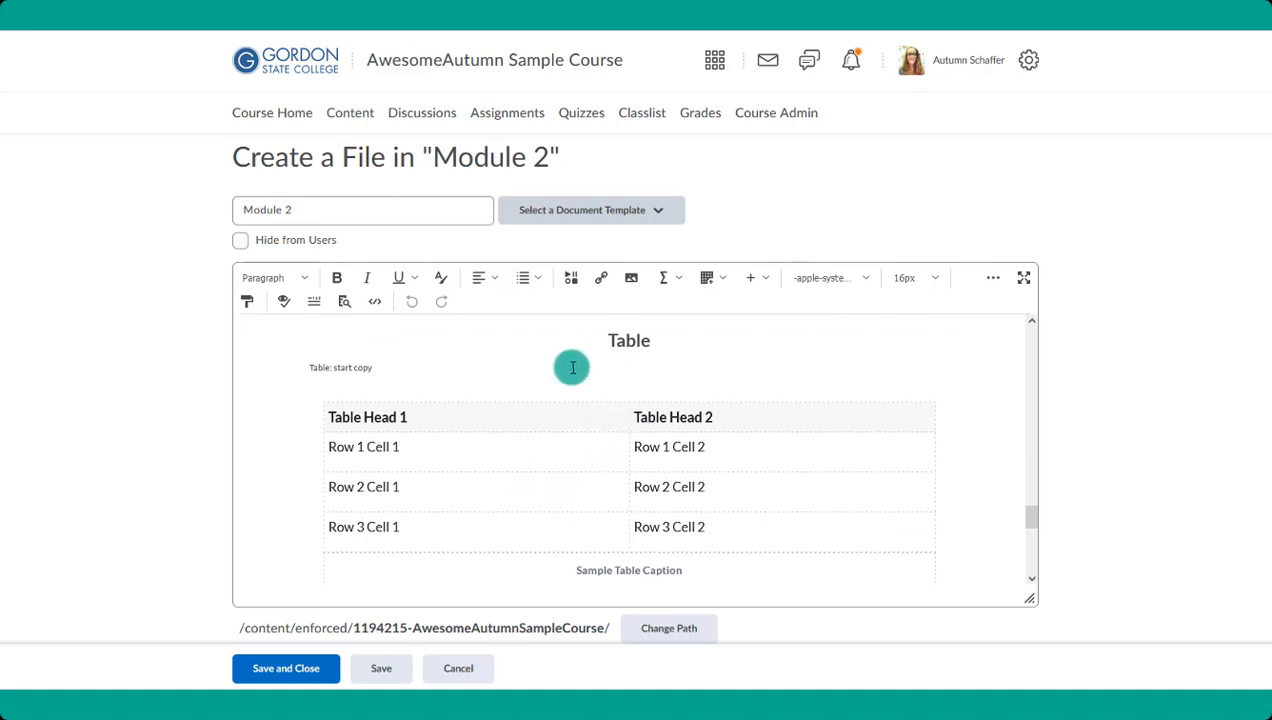
{"action": "scroll", "coordinate": [745, 420], "scroll_direction": "up", "scroll_amount": 1}
{"action": "scroll", "coordinate": [747, 421], "scroll_direction": "up", "scroll_amount": 1}
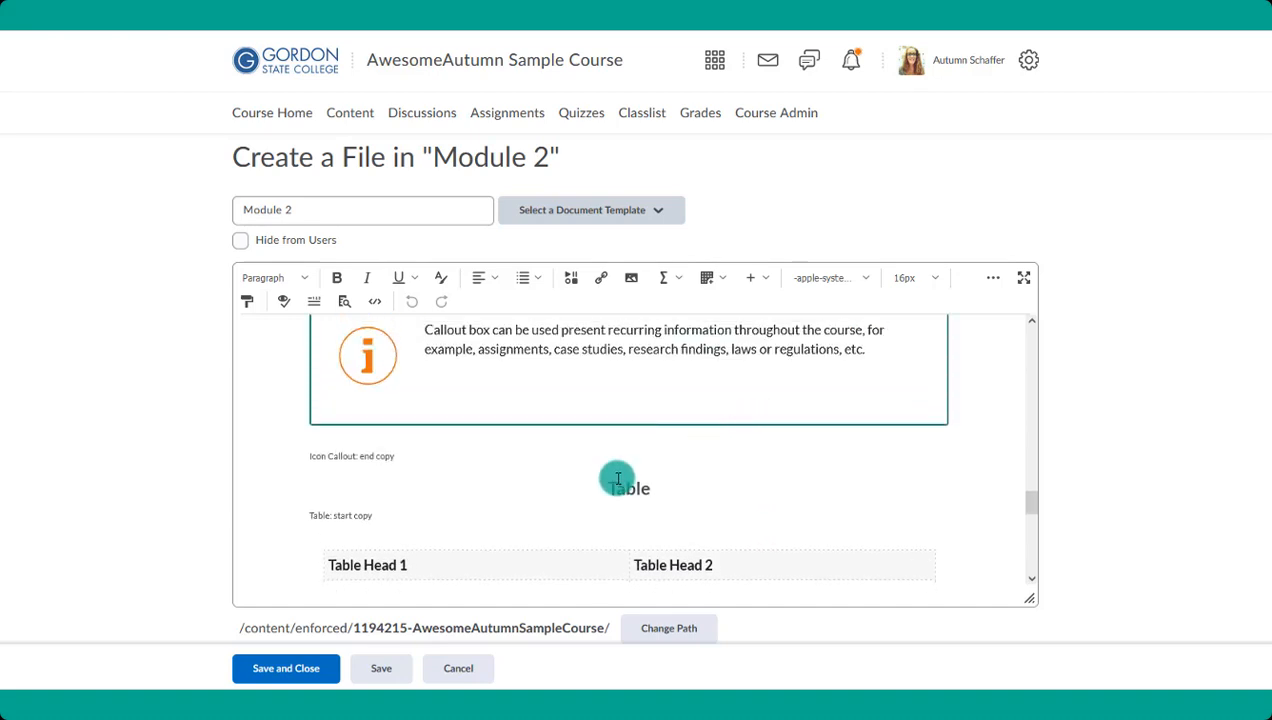
- Delete all sample elements before and after the Table section, keeping the Table heading, the table and the college logo footer
{"action": "left_click_drag", "start_coordinate": [434, 457], "coordinate": [250, 277]}
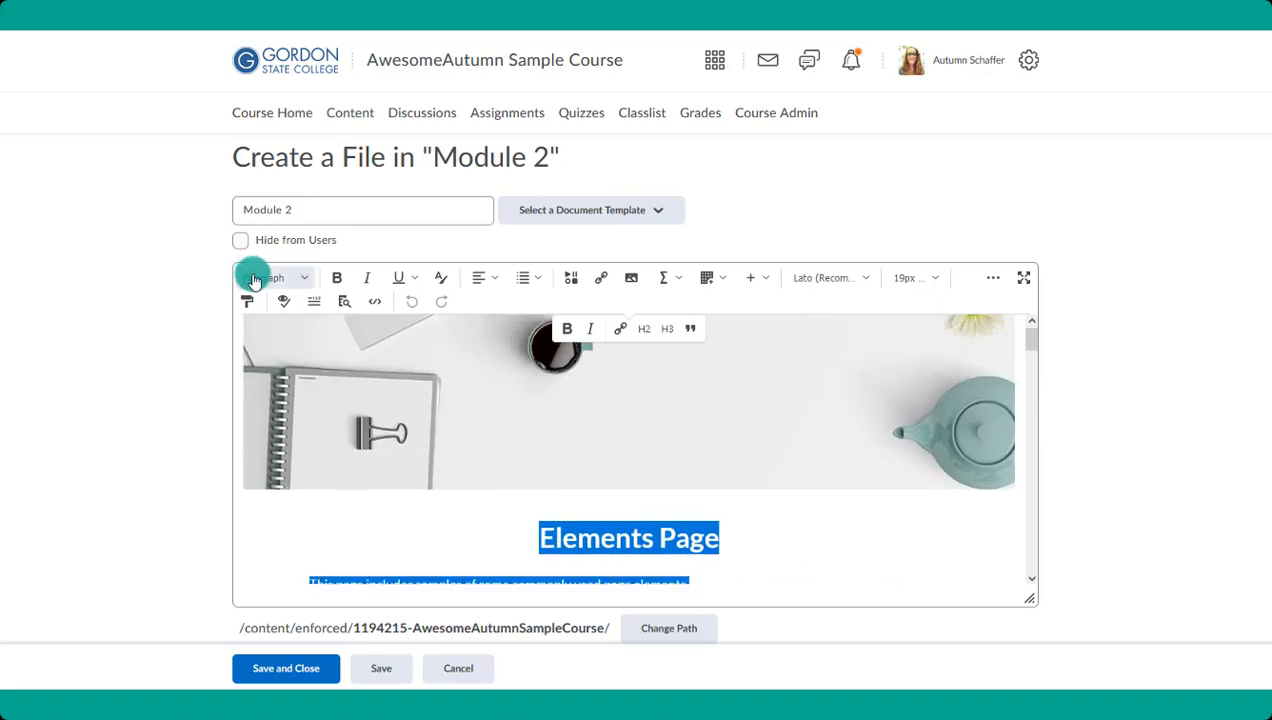
{"action": "key", "text": "Delete"}
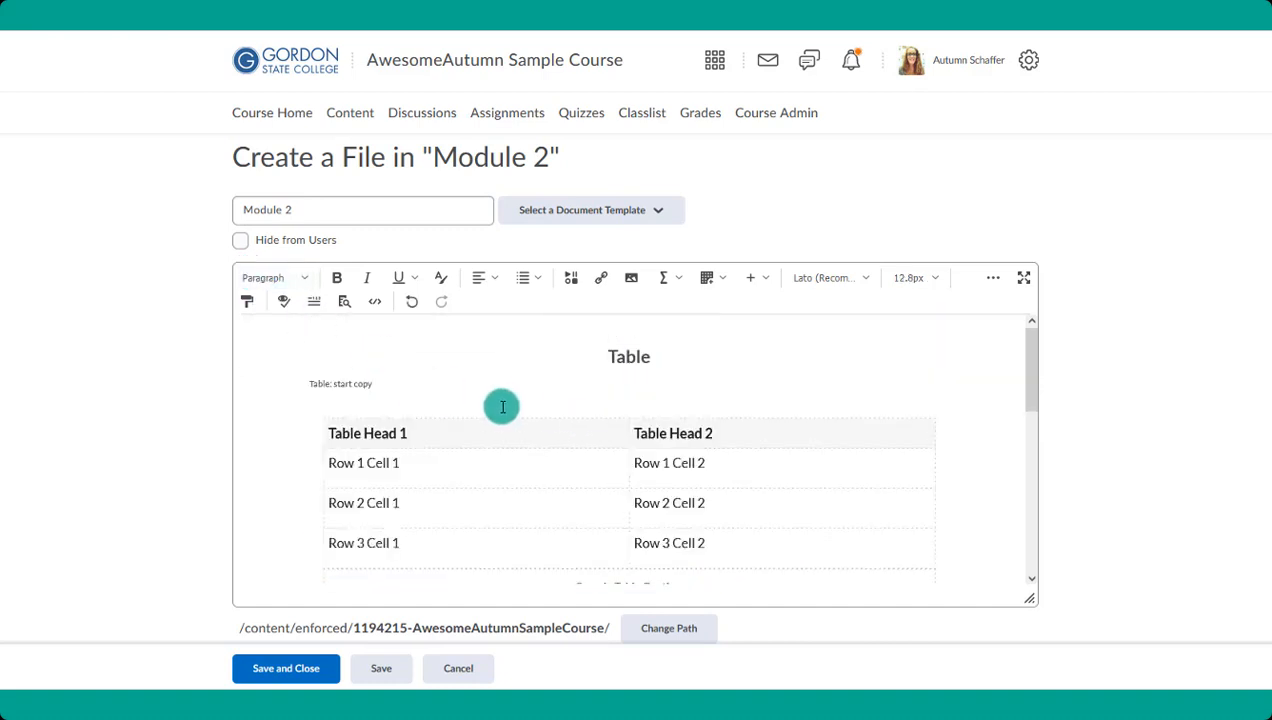
{"action": "scroll", "coordinate": [500, 405], "scroll_direction": "down", "scroll_amount": 2}
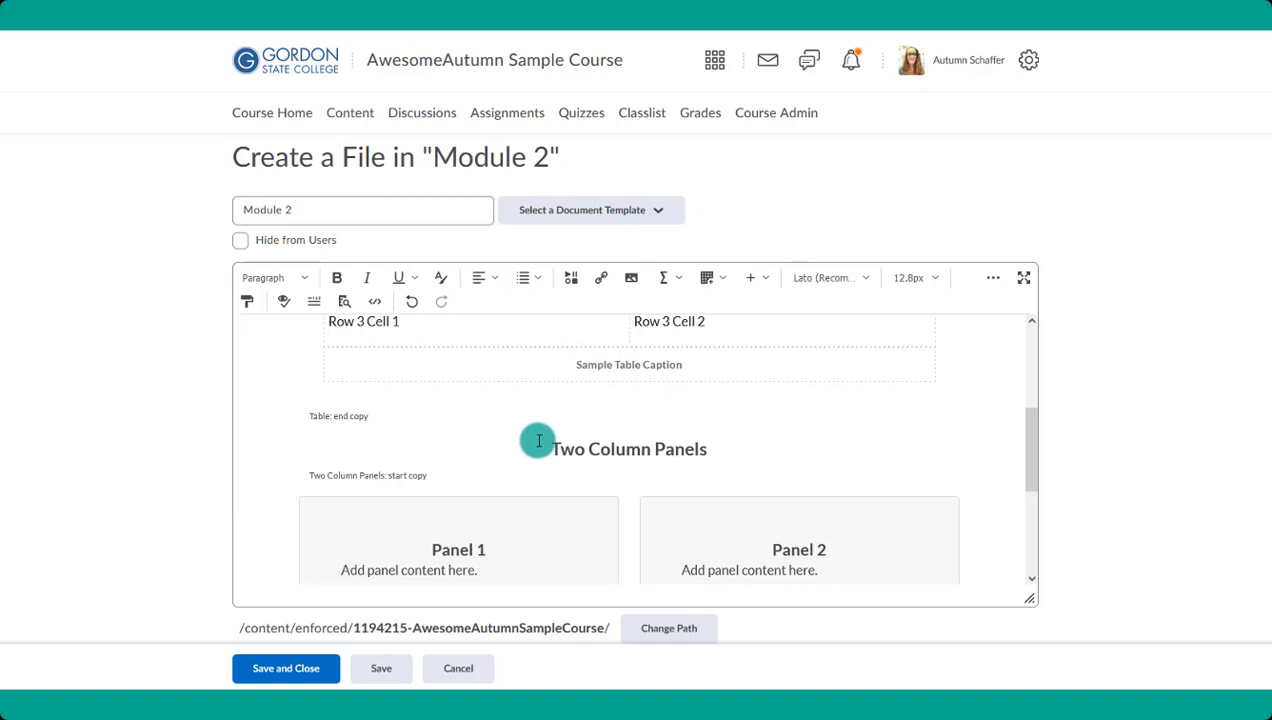
{"action": "left_click_drag", "start_coordinate": [539, 441], "coordinate": [851, 428]}
{"action": "key", "text": "Delete"}
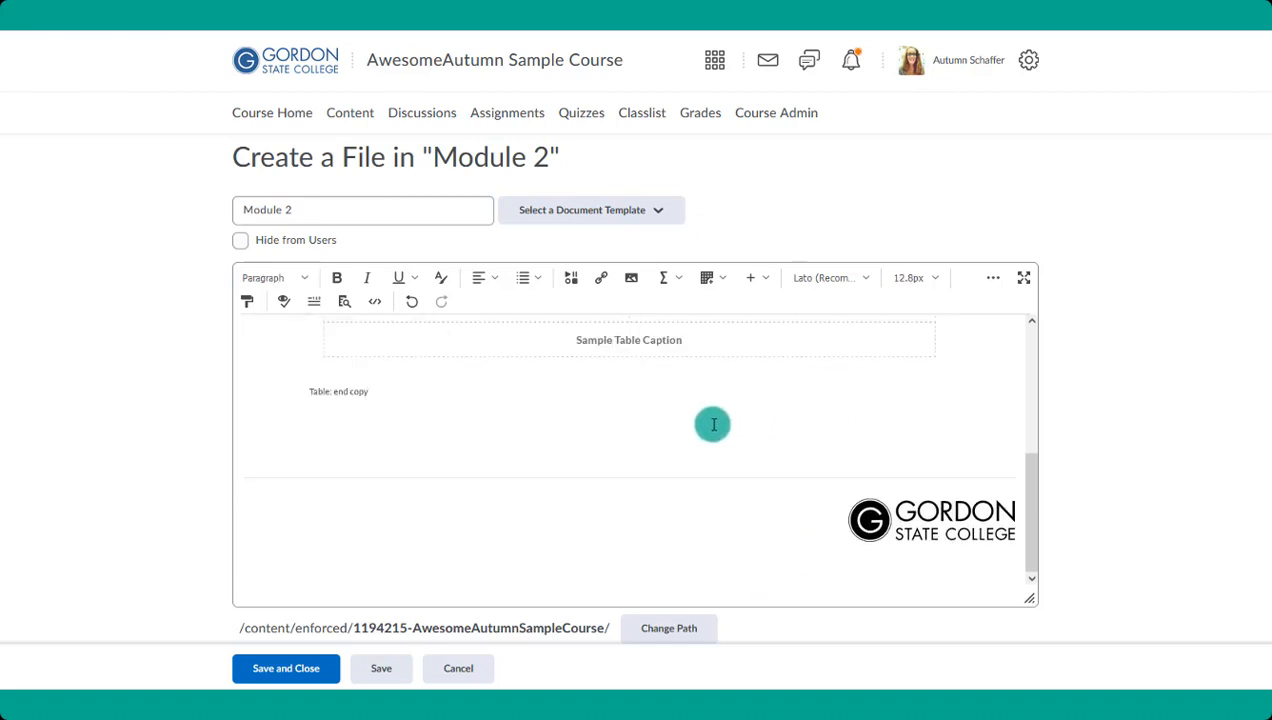
- Remove the "Table: start copy" and "Table: end copy" labels around the sample table
{"action": "scroll", "coordinate": [554, 487], "scroll_direction": "up", "scroll_amount": 3}
{"action": "scroll", "coordinate": [554, 487], "scroll_direction": "up", "scroll_amount": 1}
{"action": "left_click_drag", "start_coordinate": [389, 378], "coordinate": [304, 389]}
{"action": "key", "text": "Delete"}
{"action": "scroll", "coordinate": [413, 432], "scroll_direction": "down", "scroll_amount": 3}
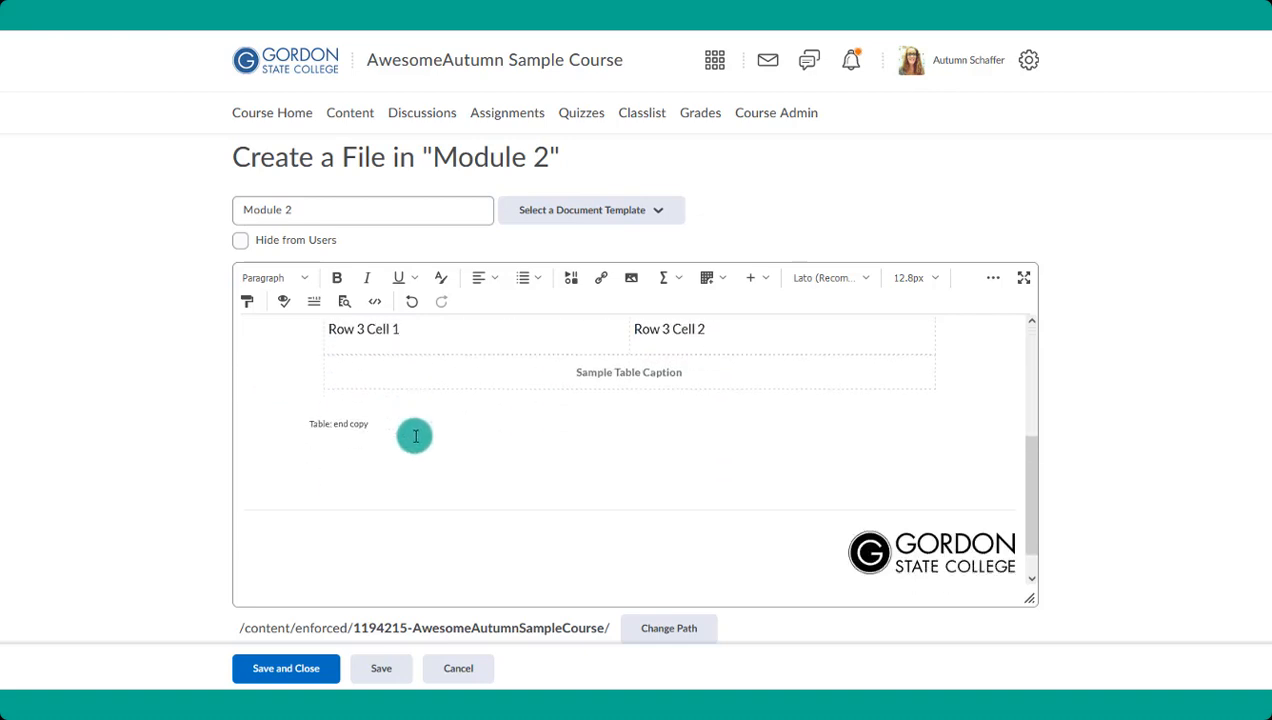
{"action": "left_click", "coordinate": [391, 426]}
{"action": "left_click_drag", "start_coordinate": [391, 426], "coordinate": [312, 417]}
{"action": "key", "text": "Delete"}
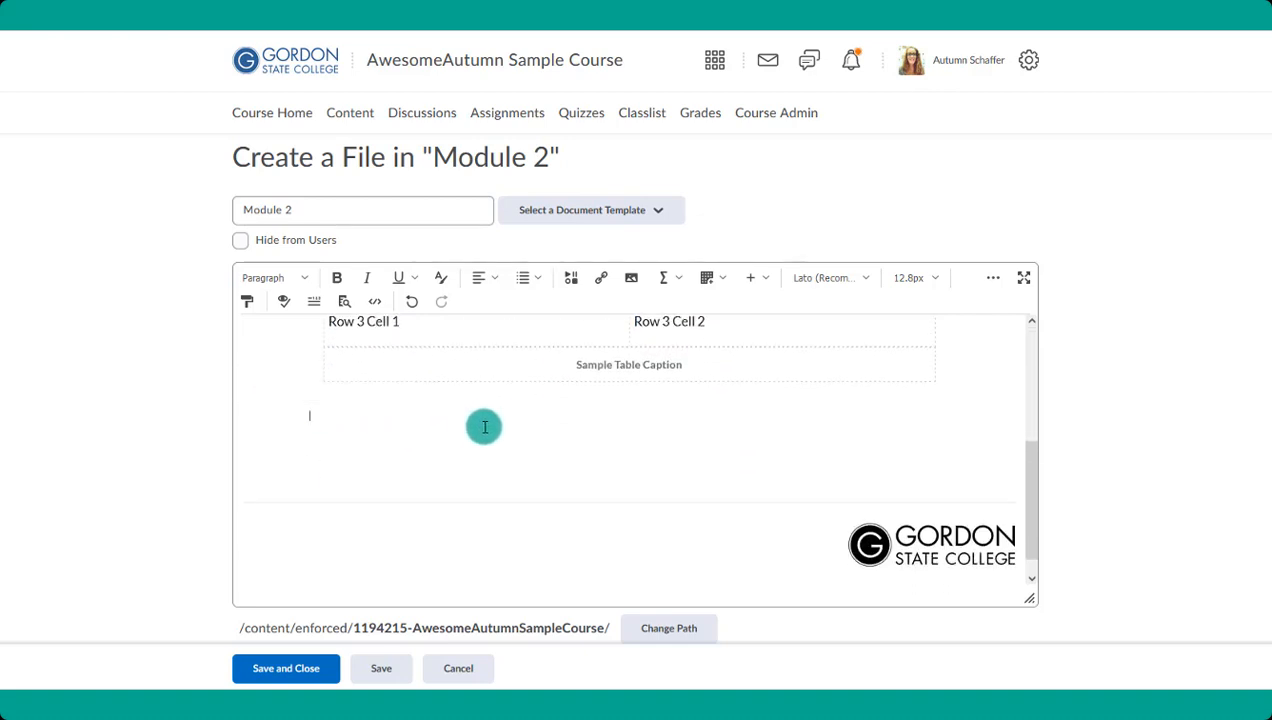
- Add the line "This is a table of data about XYZ." above the Table heading and save the file
{"action": "scroll", "coordinate": [483, 426], "scroll_direction": "up", "scroll_amount": 3}
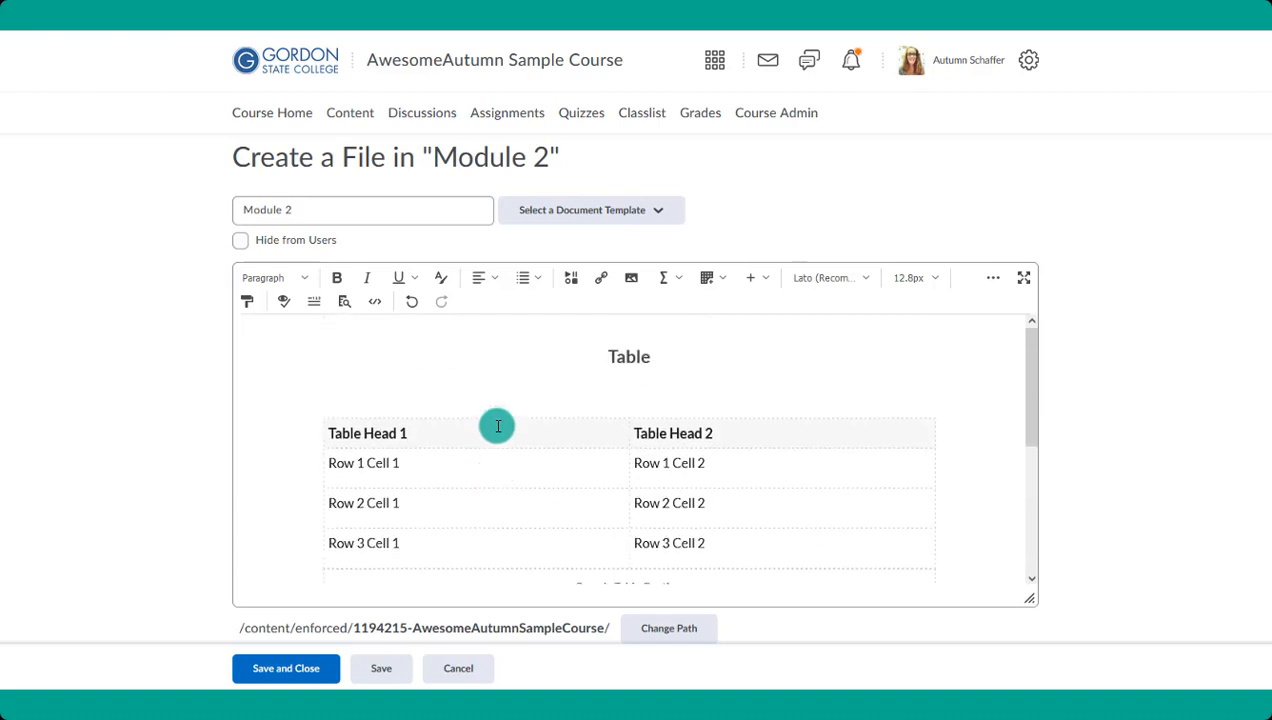
{"action": "left_click", "coordinate": [612, 357]}
{"action": "key", "text": "Return"}
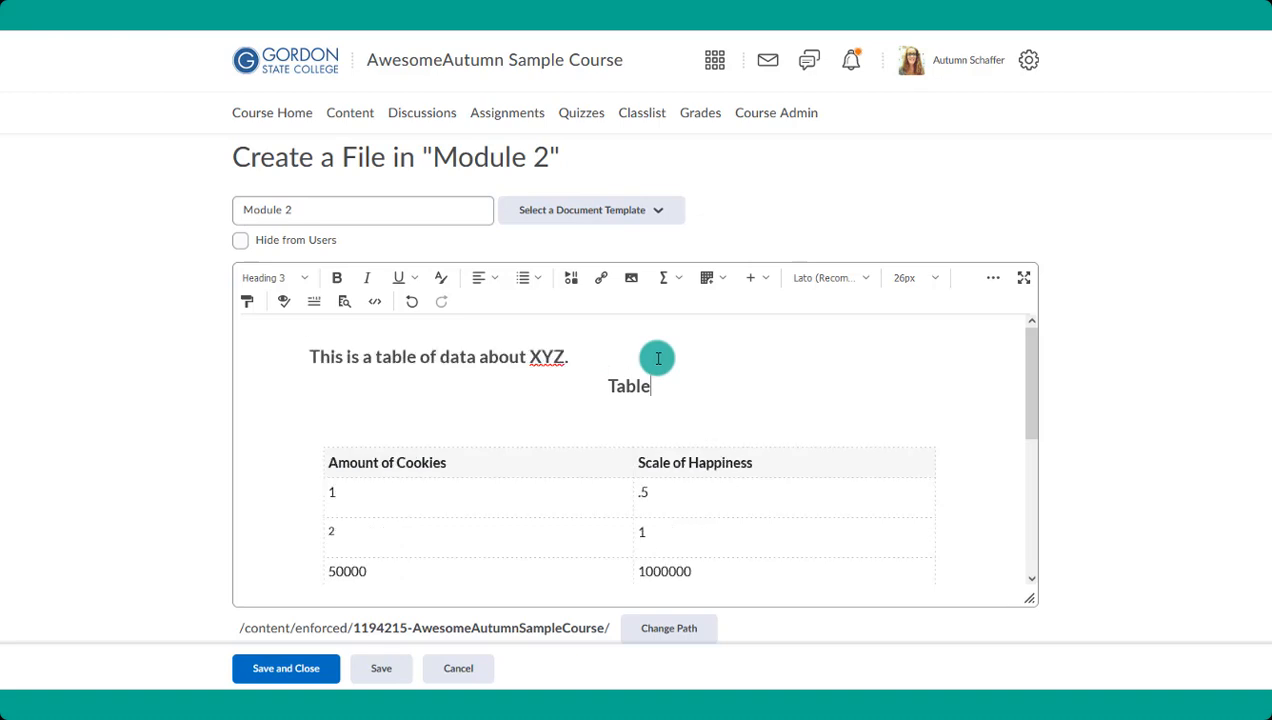
{"action": "left_click", "coordinate": [378, 668]}
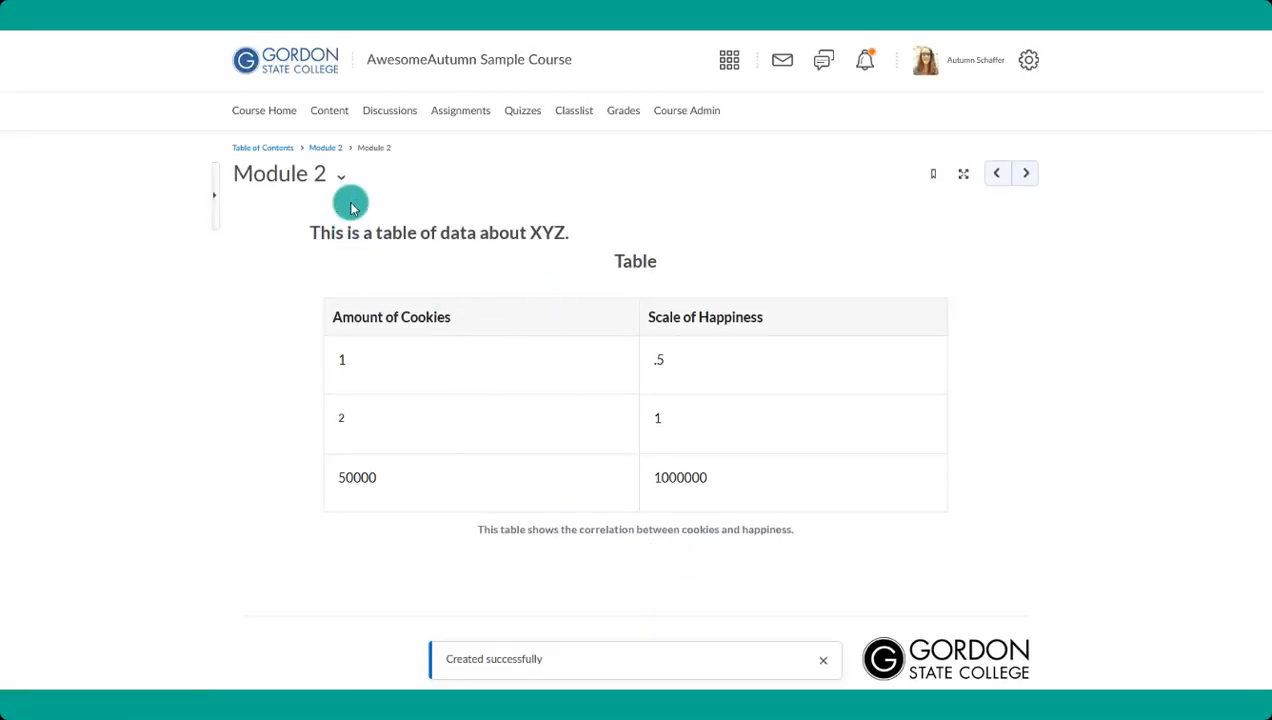
- Open the saved Module 2 page for HTML editing
{"action": "scroll", "coordinate": [565, 485], "scroll_direction": "down", "scroll_amount": 1}
{"action": "scroll", "coordinate": [558, 505], "scroll_direction": "up", "scroll_amount": 1}
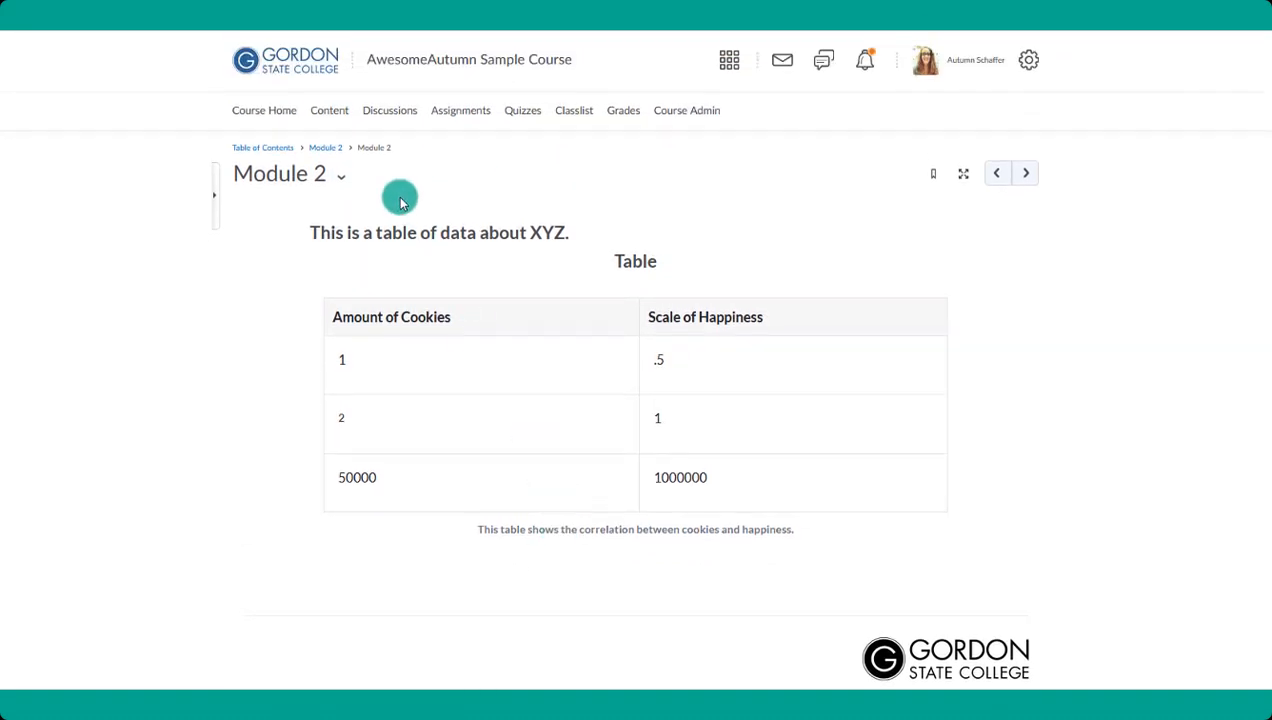
{"action": "left_click", "coordinate": [343, 177]}
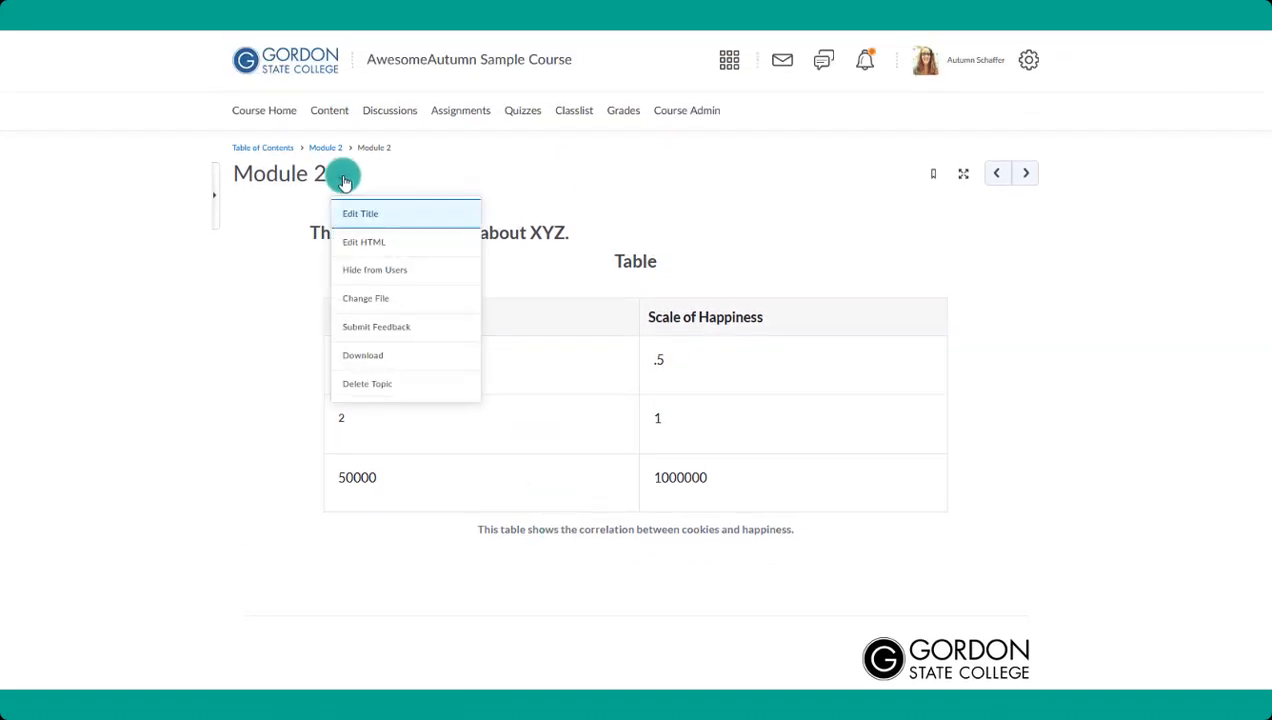
{"action": "left_click", "coordinate": [362, 241]}
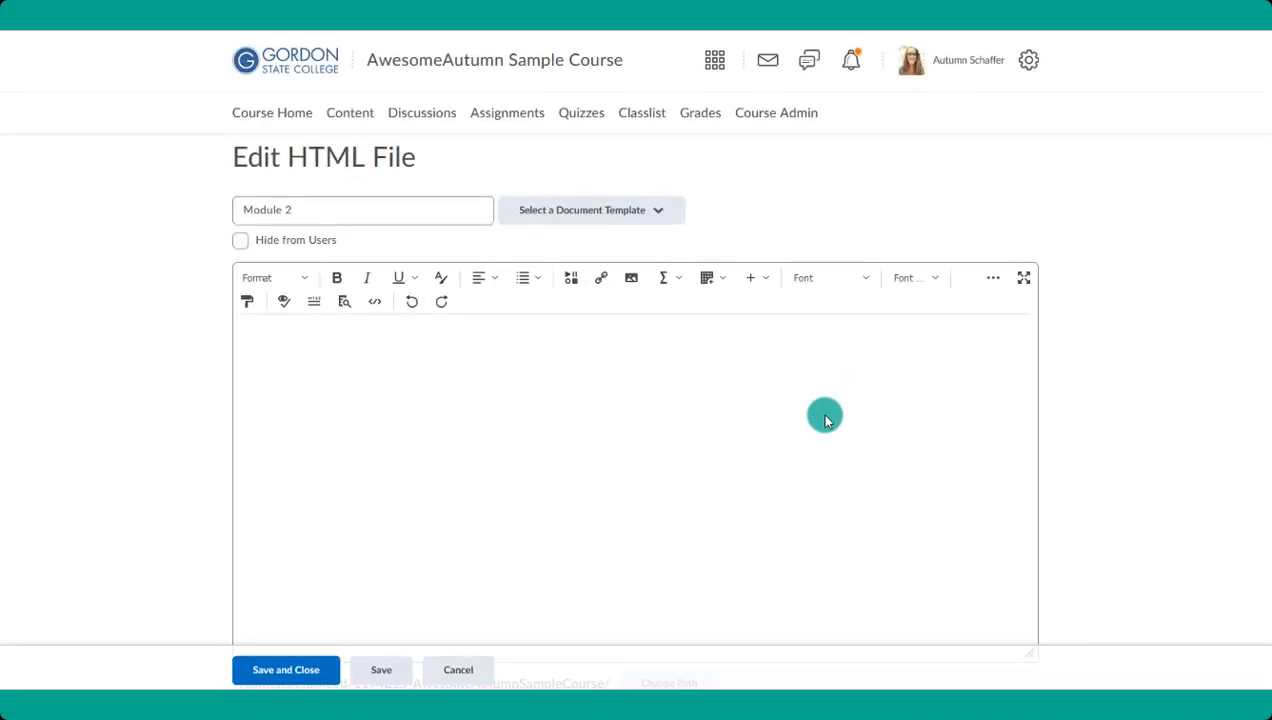
- Replace the page's existing table content with the document template that has a banner image and a Course Title heading
{"action": "scroll", "coordinate": [703, 490], "scroll_direction": "down", "scroll_amount": 1}
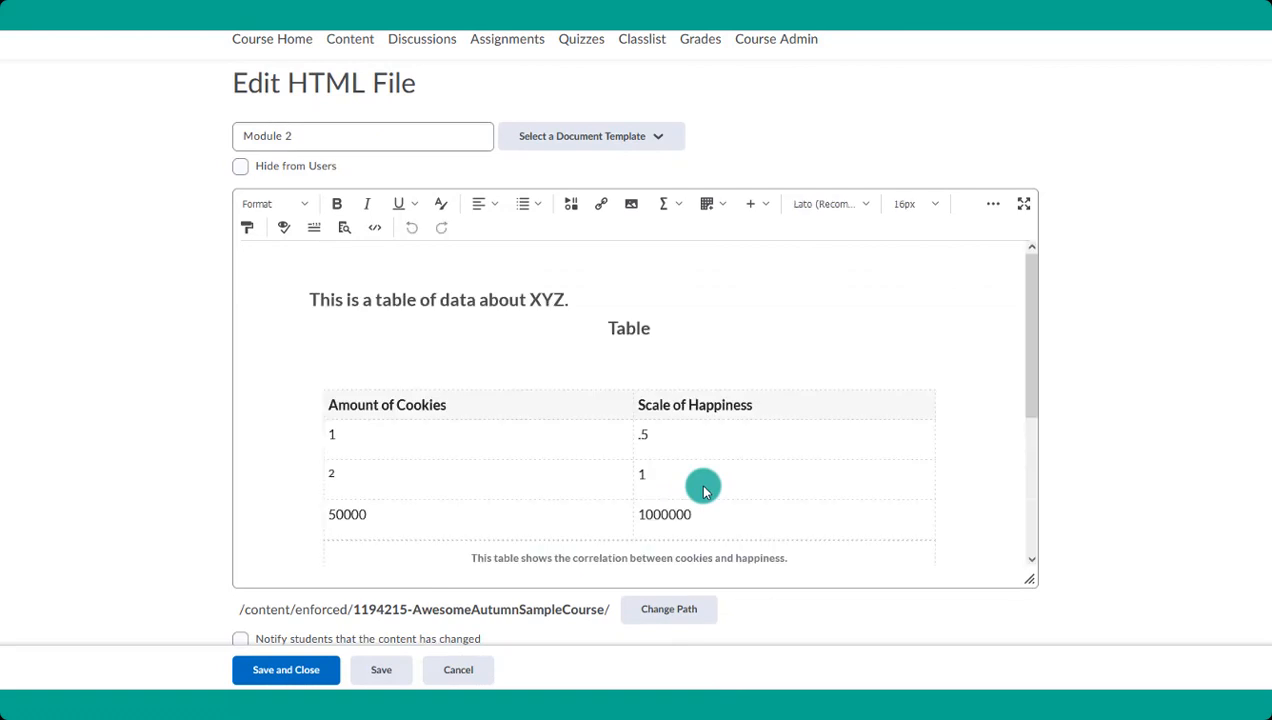
{"action": "scroll", "coordinate": [703, 490], "scroll_direction": "down", "scroll_amount": 1}
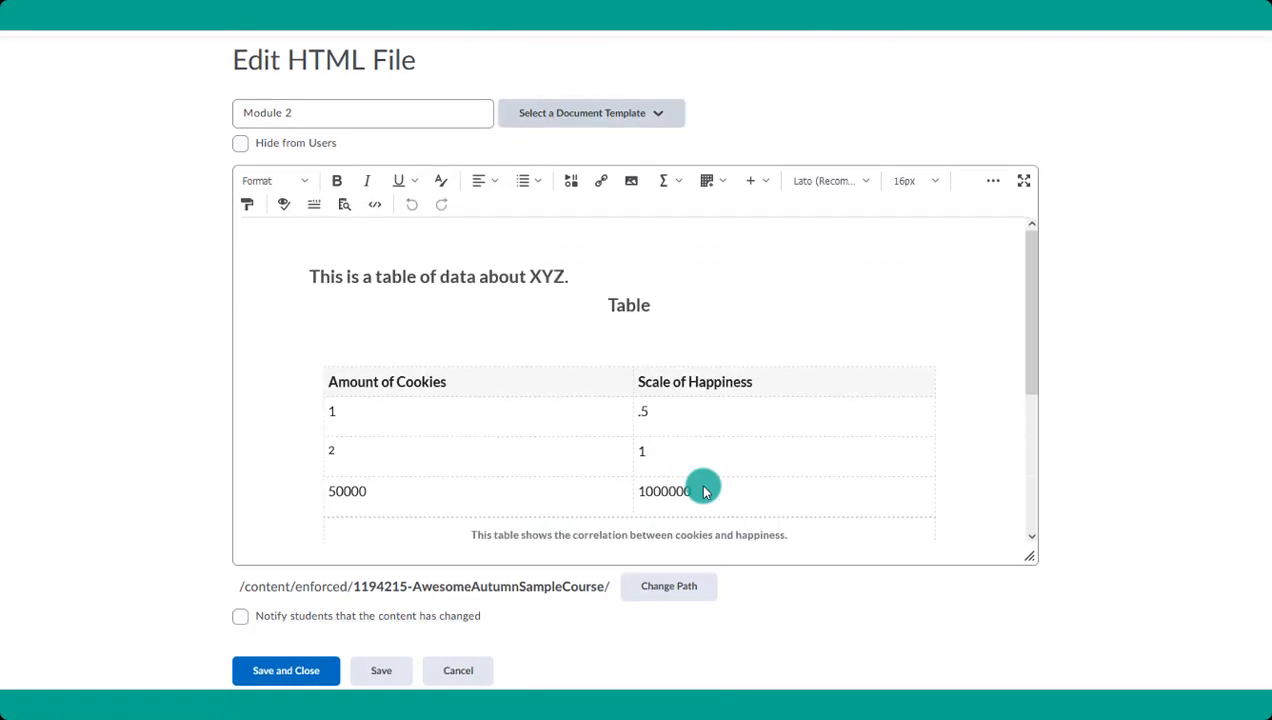
{"action": "left_click", "coordinate": [546, 124]}
{"action": "left_click", "coordinate": [548, 198]}
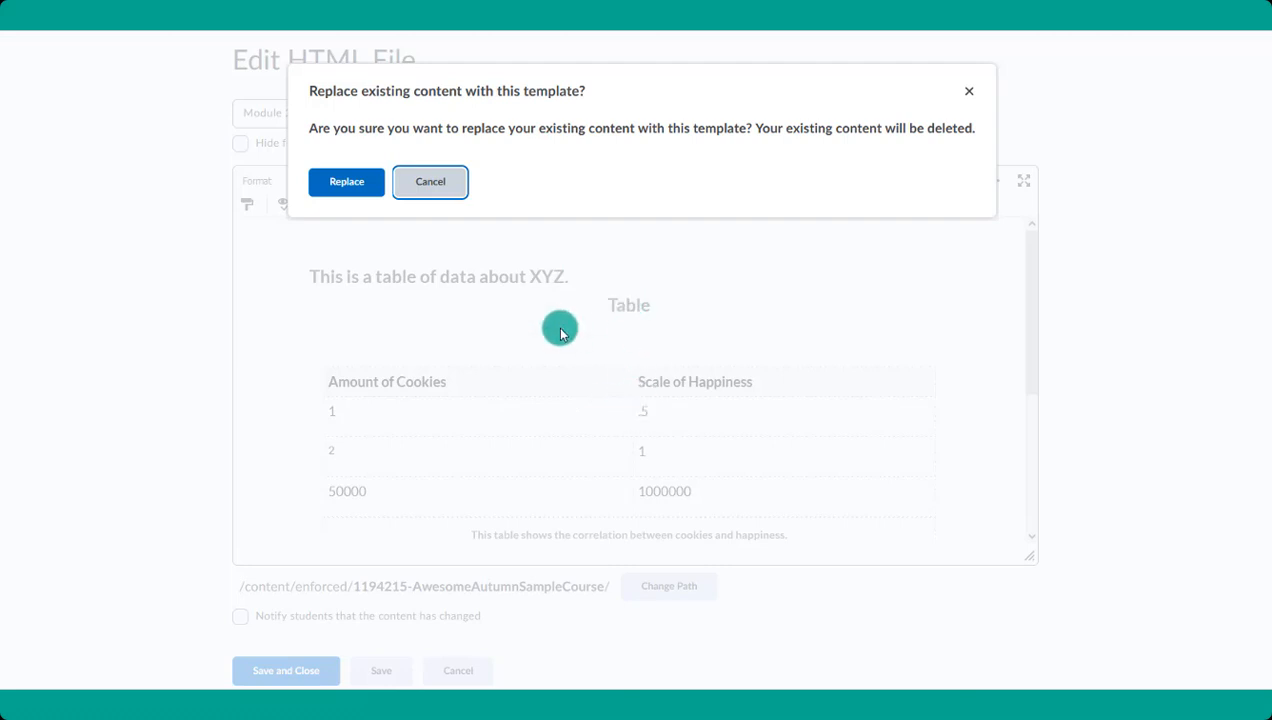
{"action": "left_click", "coordinate": [347, 187]}
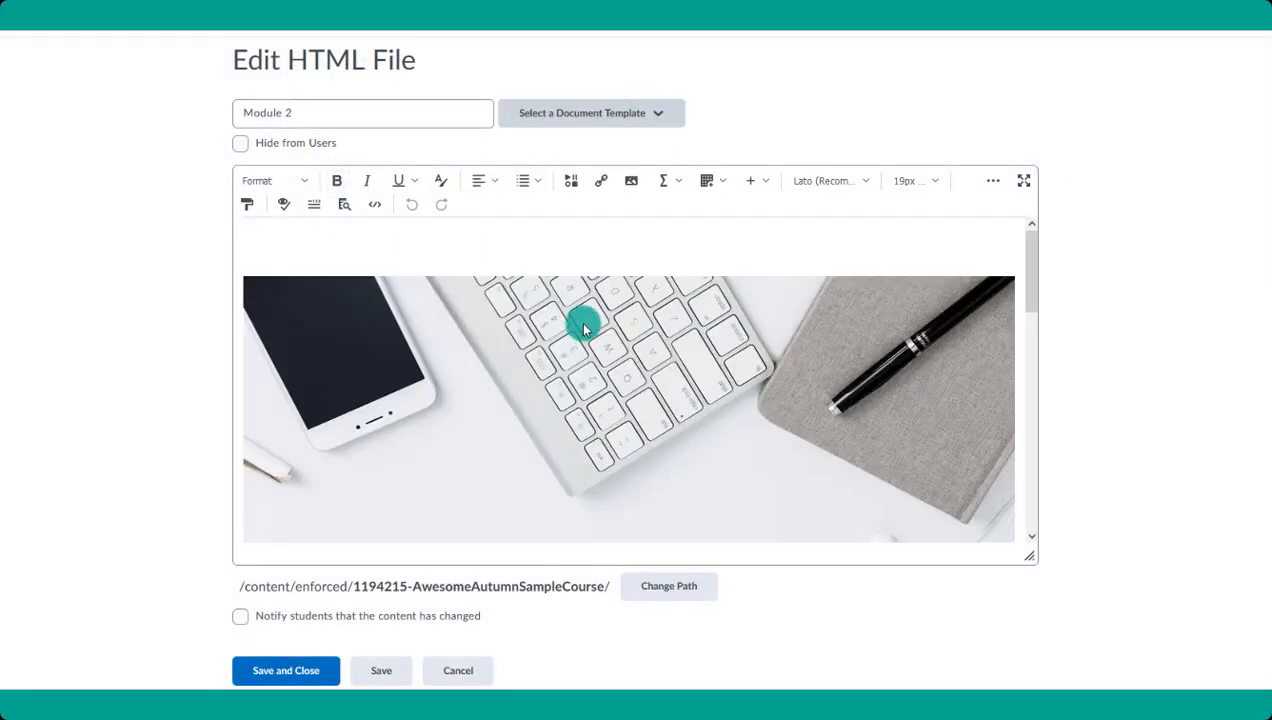
- Select the template's banner image and choose a replacement picture from the computer's Desktop to upload
{"action": "scroll", "coordinate": [678, 472], "scroll_direction": "down", "scroll_amount": 3}
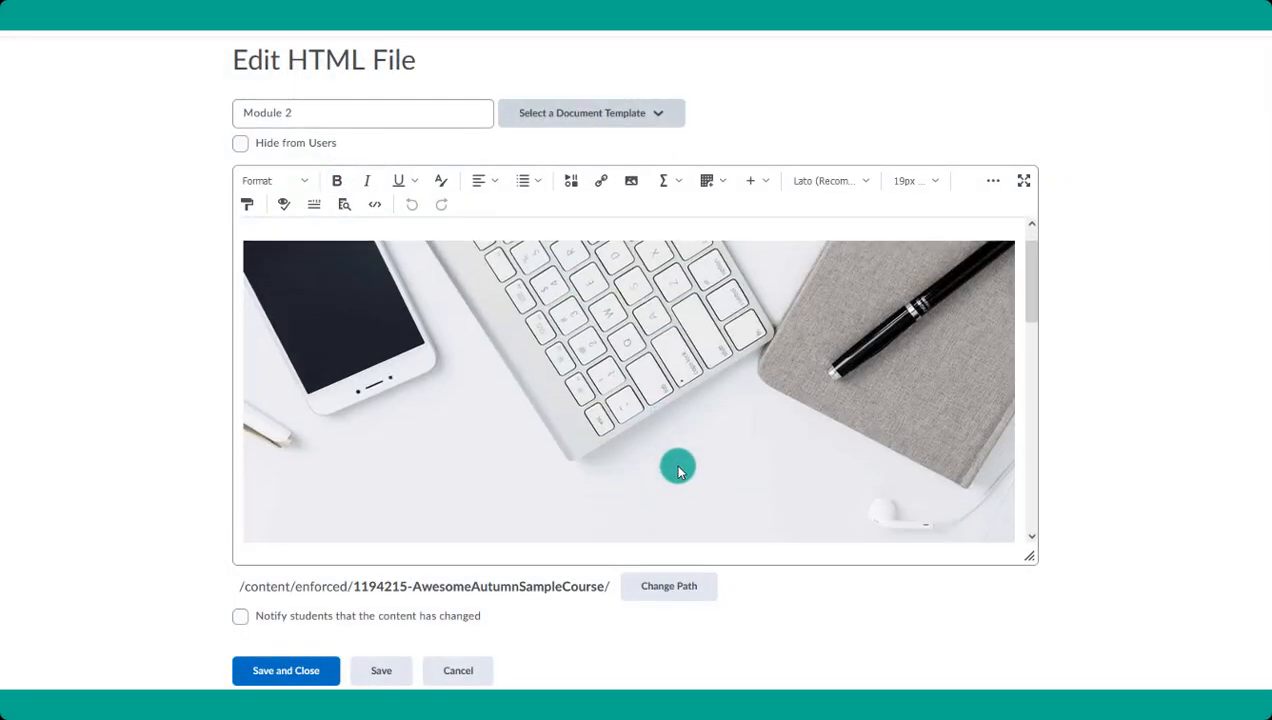
{"action": "scroll", "coordinate": [678, 470], "scroll_direction": "down", "scroll_amount": 5}
{"action": "scroll", "coordinate": [676, 465], "scroll_direction": "up", "scroll_amount": 7}
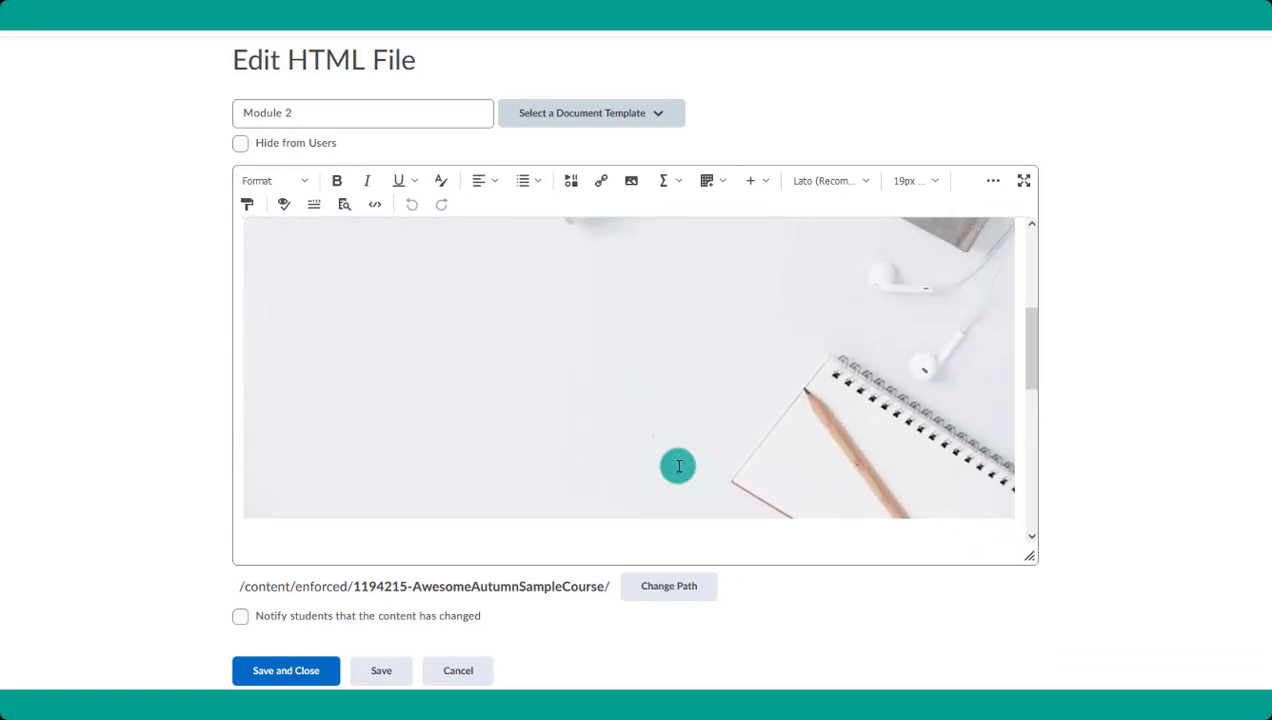
{"action": "scroll", "coordinate": [595, 368], "scroll_direction": "down", "scroll_amount": 5}
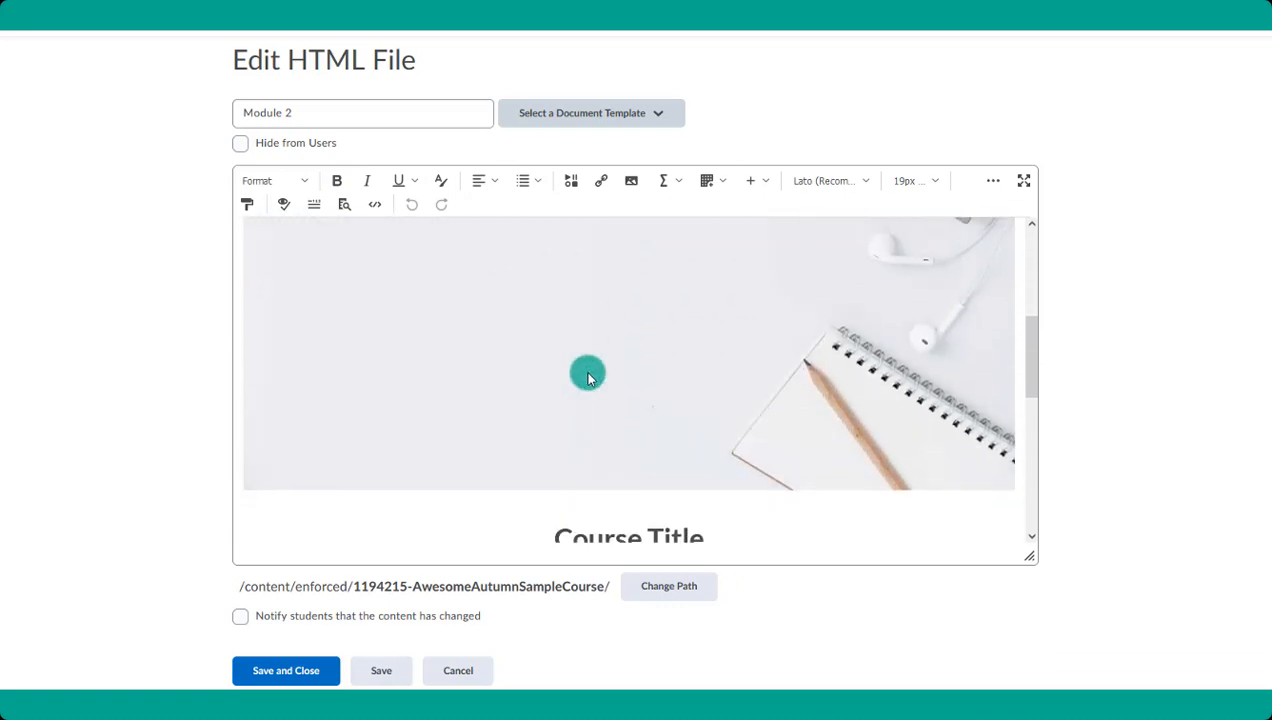
{"action": "scroll", "coordinate": [632, 368], "scroll_direction": "up", "scroll_amount": 6}
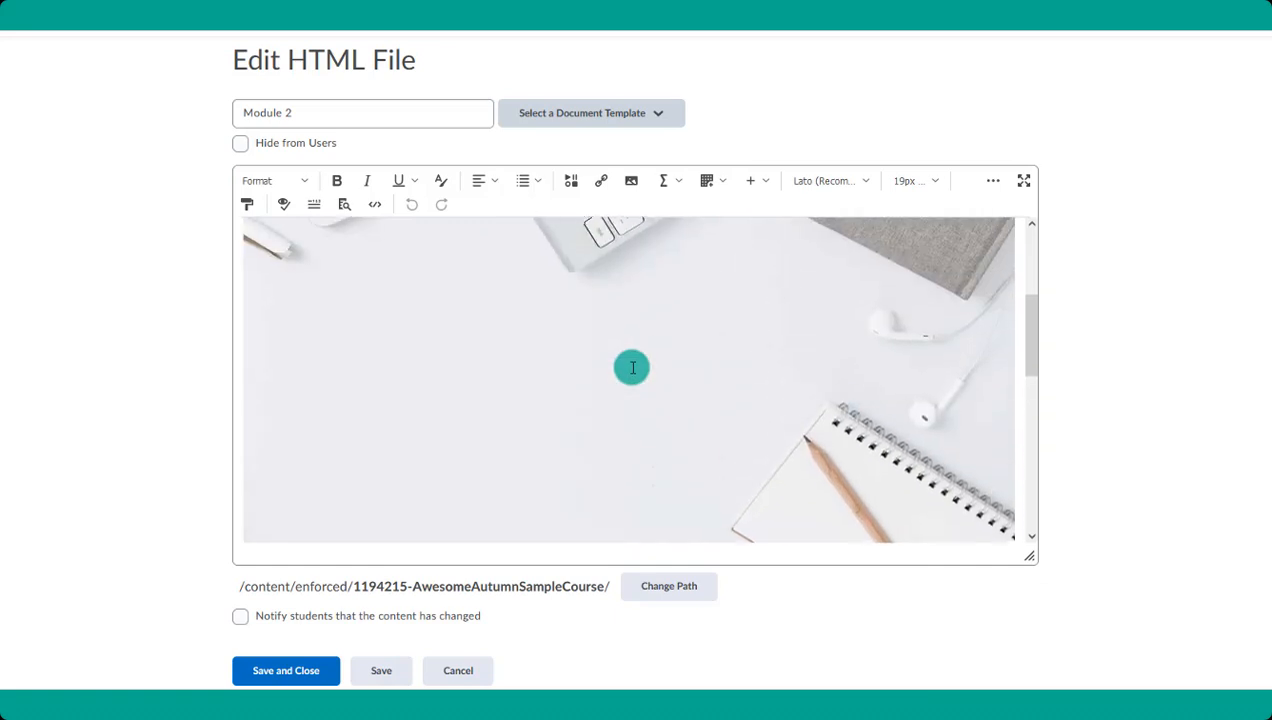
{"action": "left_click", "coordinate": [632, 372]}
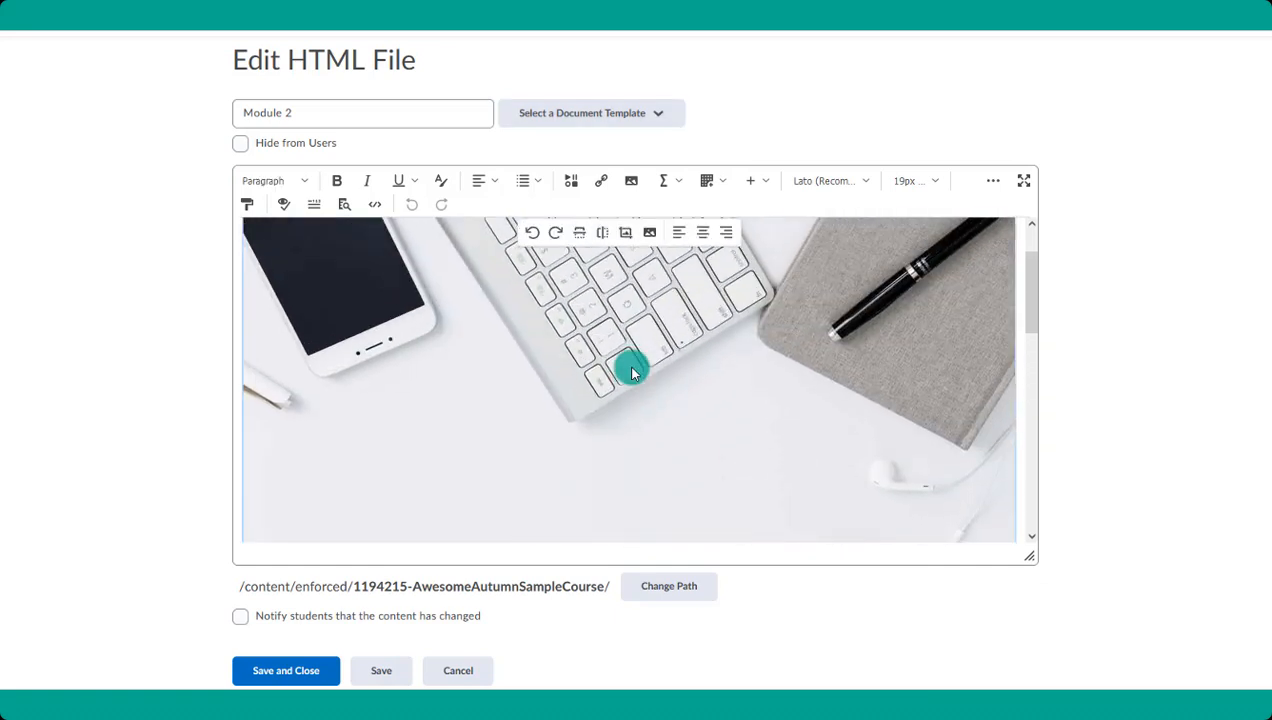
{"action": "left_click", "coordinate": [633, 182]}
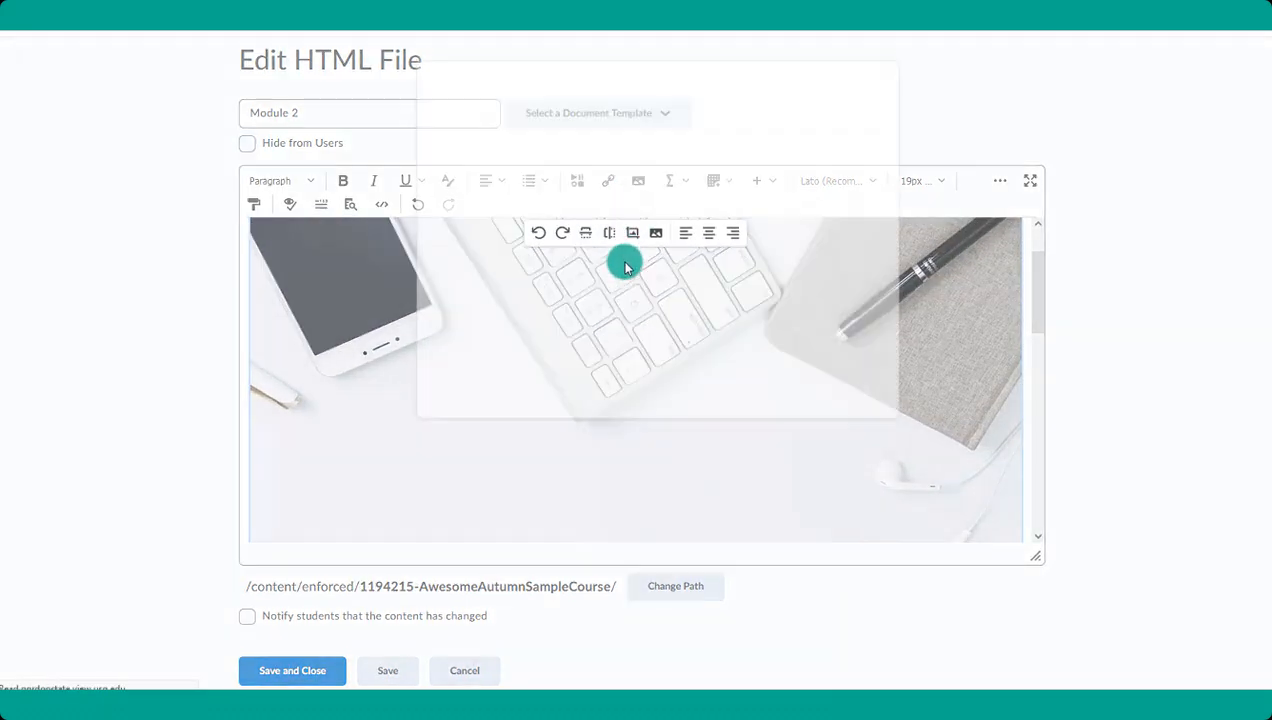
{"action": "left_click", "coordinate": [533, 165]}
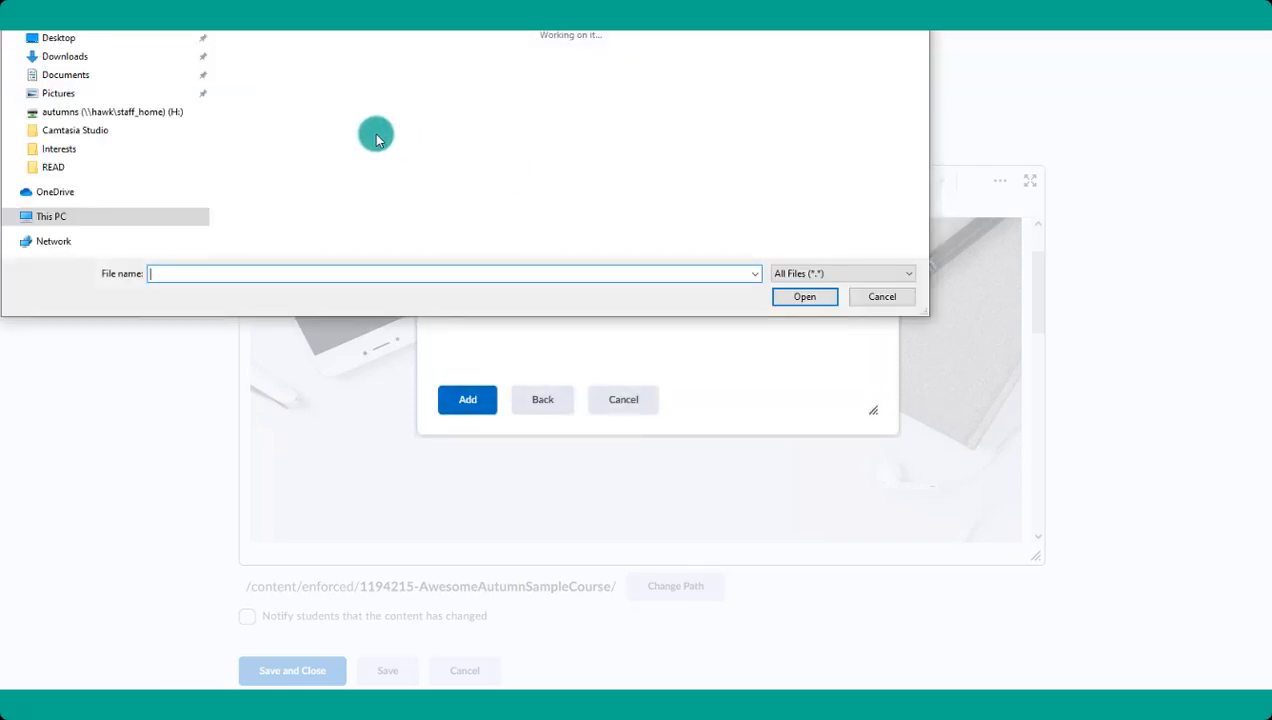
{"action": "left_click", "coordinate": [103, 42]}
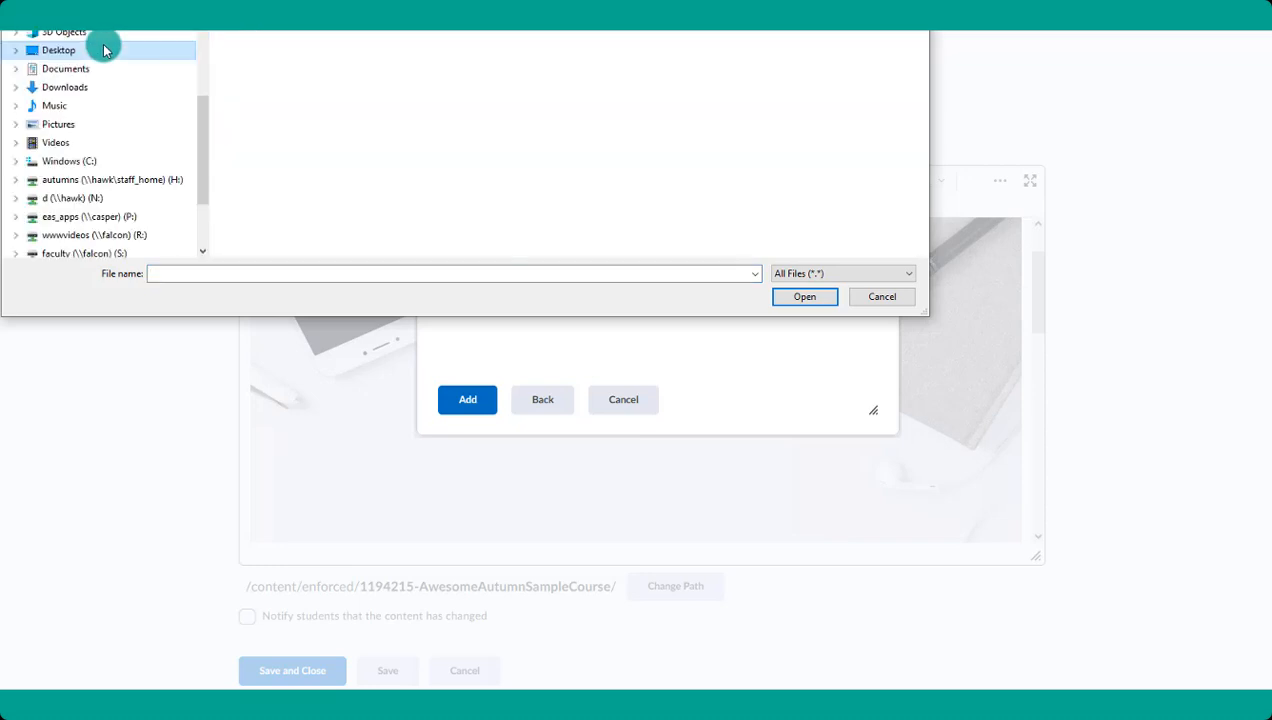
{"action": "left_click_drag", "start_coordinate": [285, 0], "coordinate": [370, 82]}
{"action": "left_click", "coordinate": [926, 206]}
{"action": "left_click", "coordinate": [882, 445]}
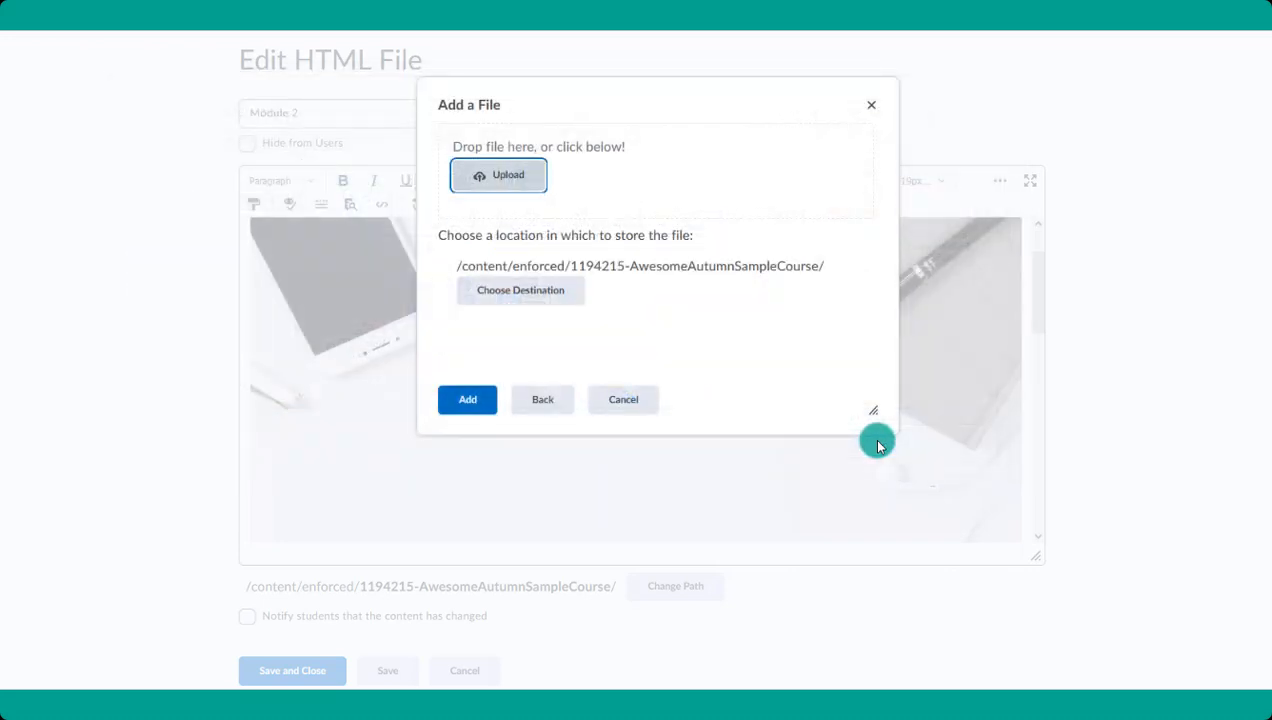
- Add the uploaded picture in place of the banner with the alternative text "sky"
{"action": "left_click", "coordinate": [473, 405]}
{"action": "left_click", "coordinate": [632, 272]}
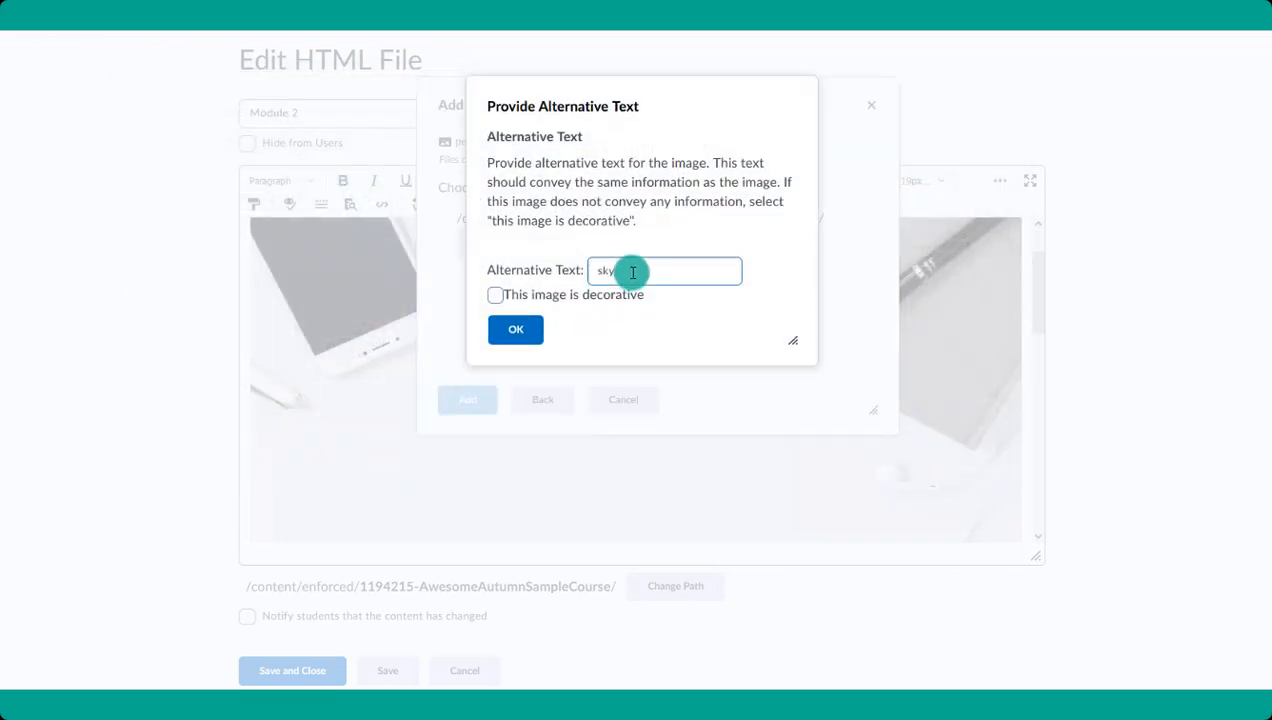
{"action": "left_click", "coordinate": [515, 329]}
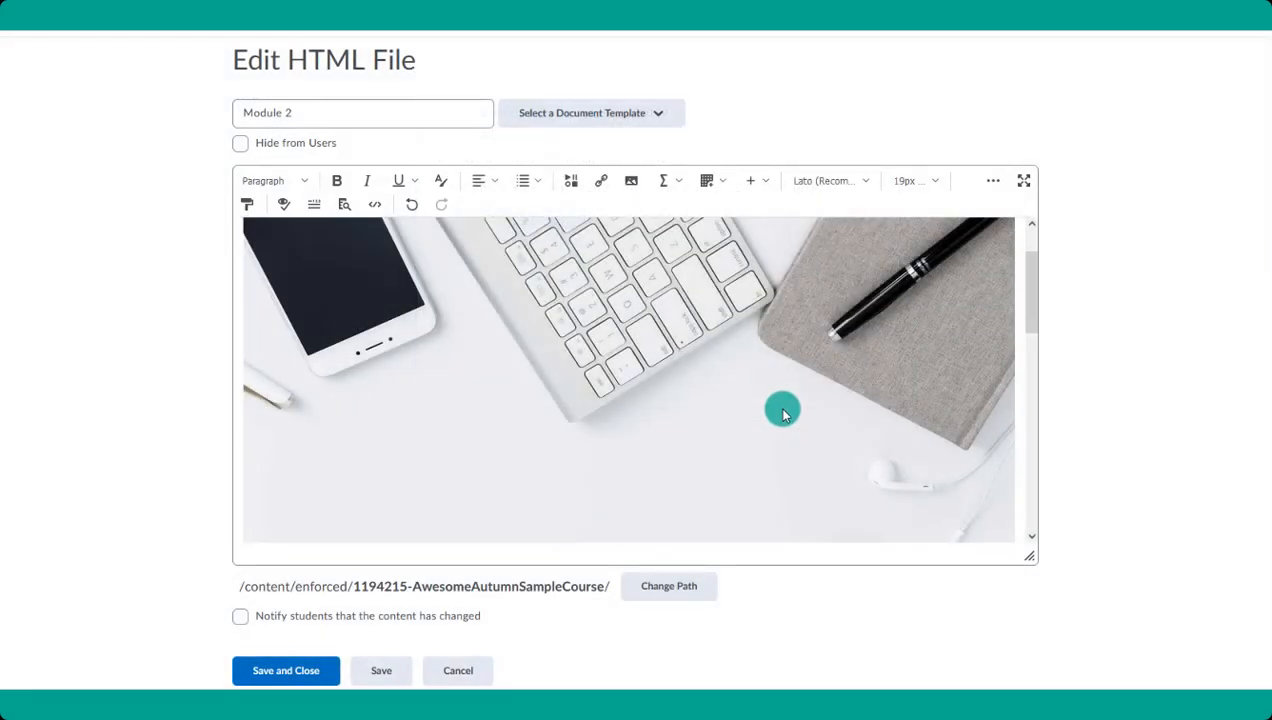
- Flip the new sky banner image vertically in the image editor and apply the change
{"action": "scroll", "coordinate": [782, 412], "scroll_direction": "up", "scroll_amount": 3}
{"action": "scroll", "coordinate": [731, 378], "scroll_direction": "up", "scroll_amount": 2}
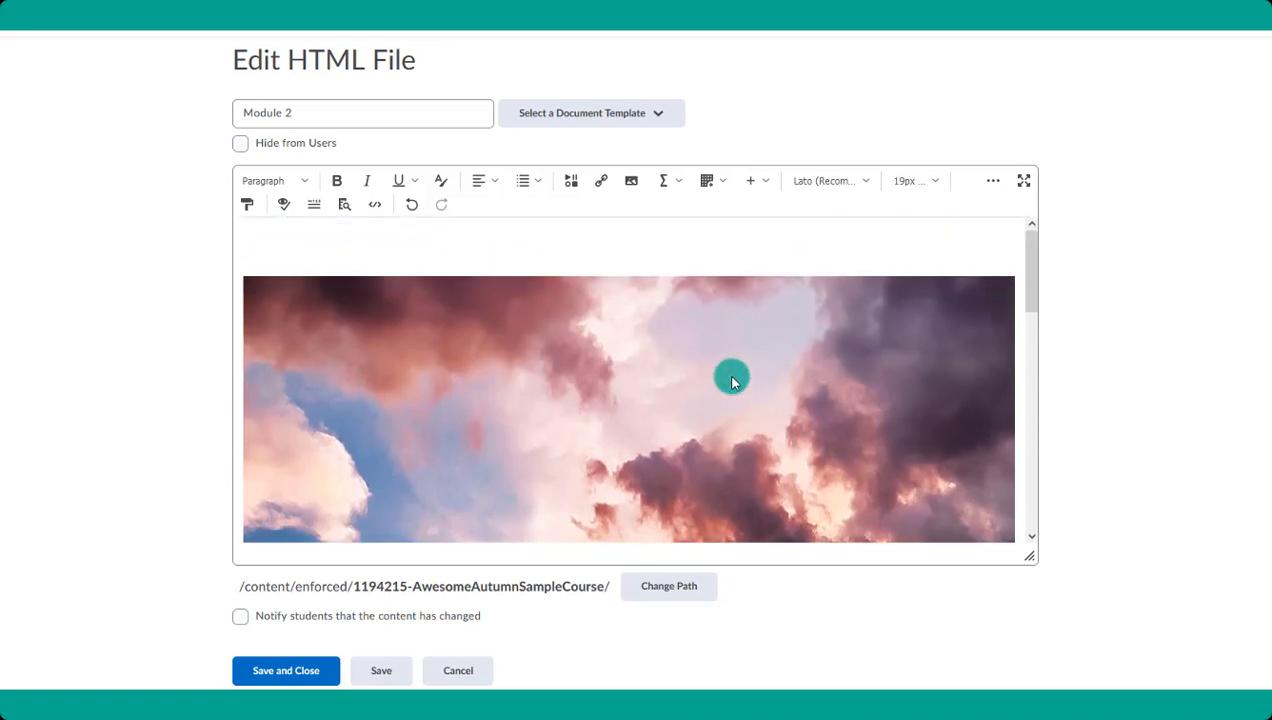
{"action": "left_click", "coordinate": [731, 381]}
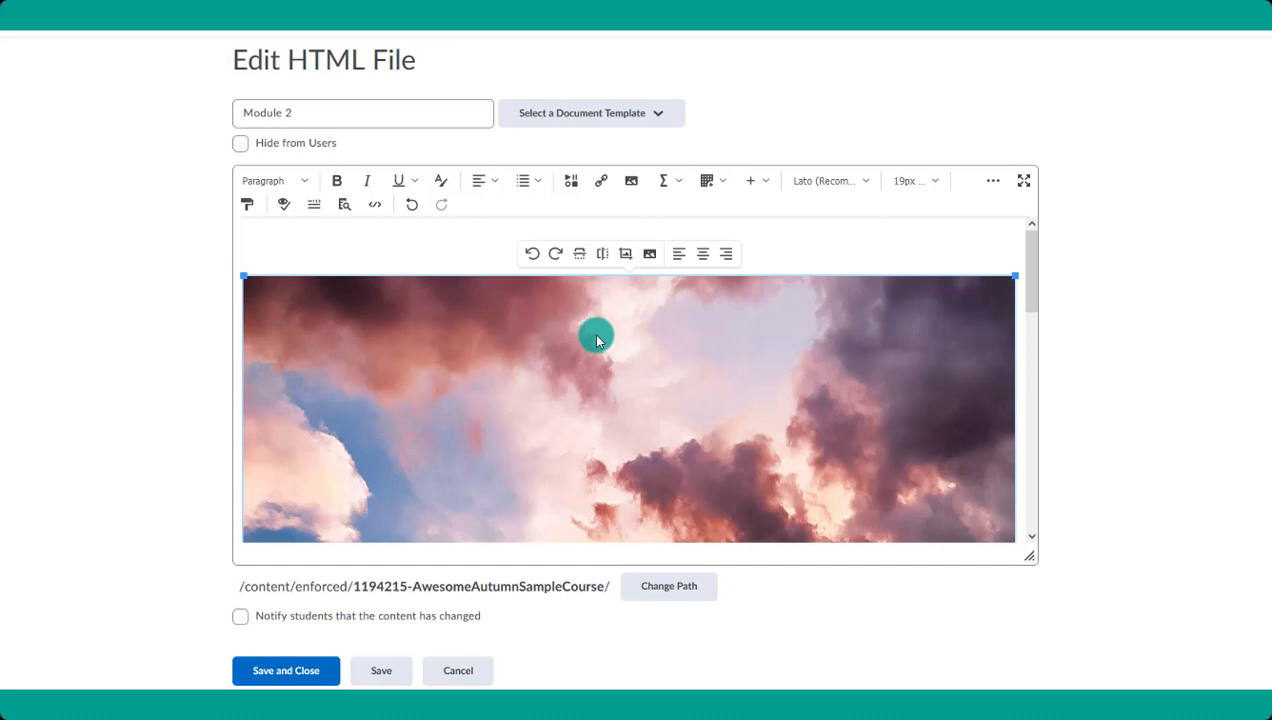
{"action": "left_click", "coordinate": [625, 255]}
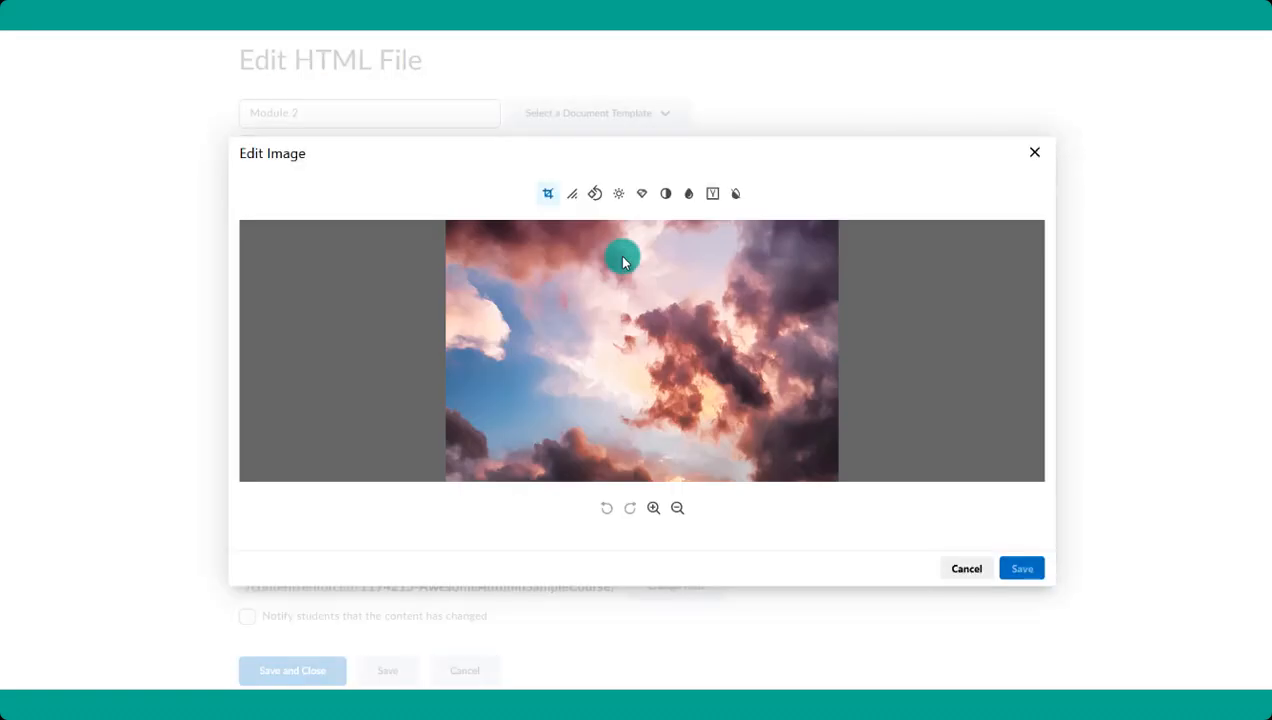
{"action": "left_click", "coordinate": [712, 193]}
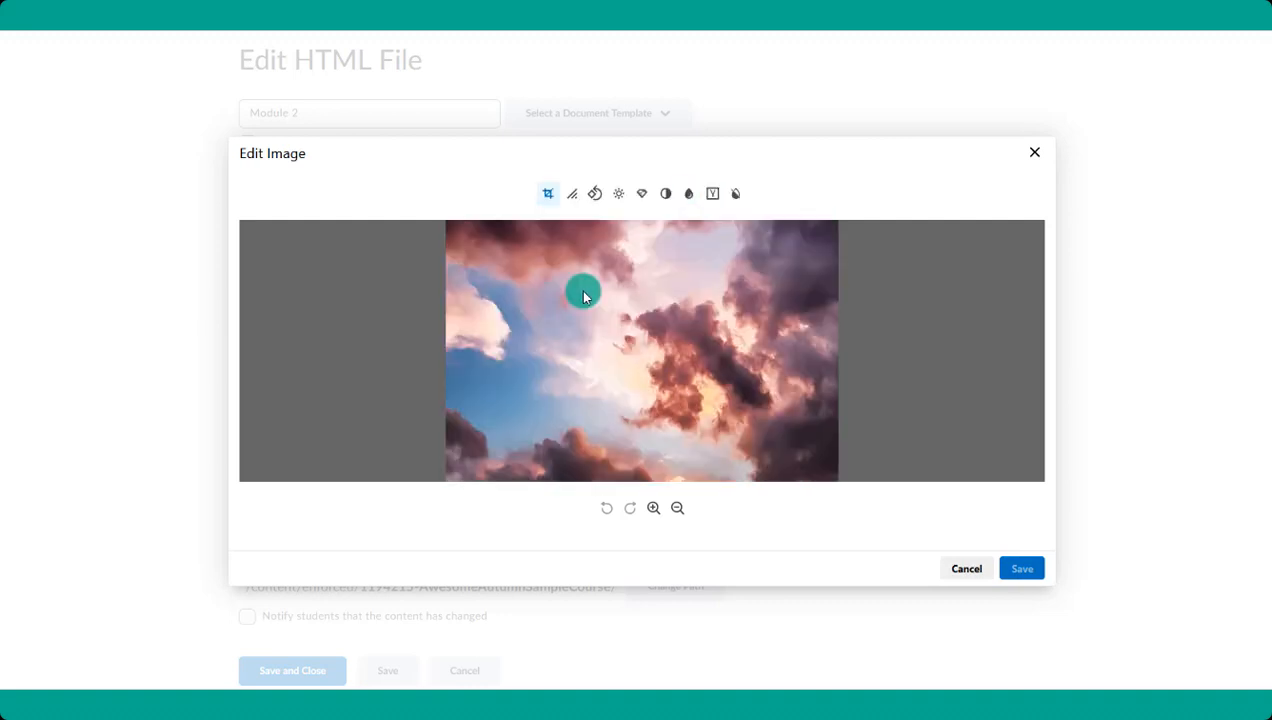
{"action": "left_click", "coordinate": [596, 194]}
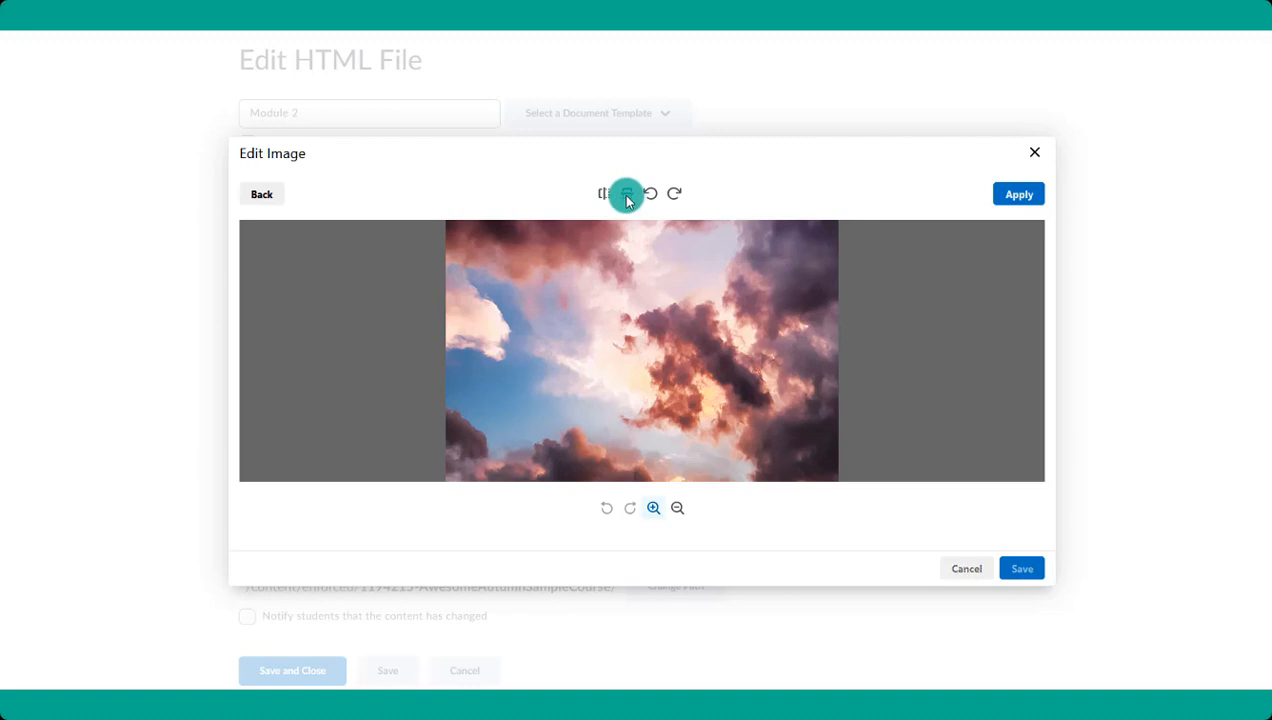
{"action": "left_click", "coordinate": [627, 195]}
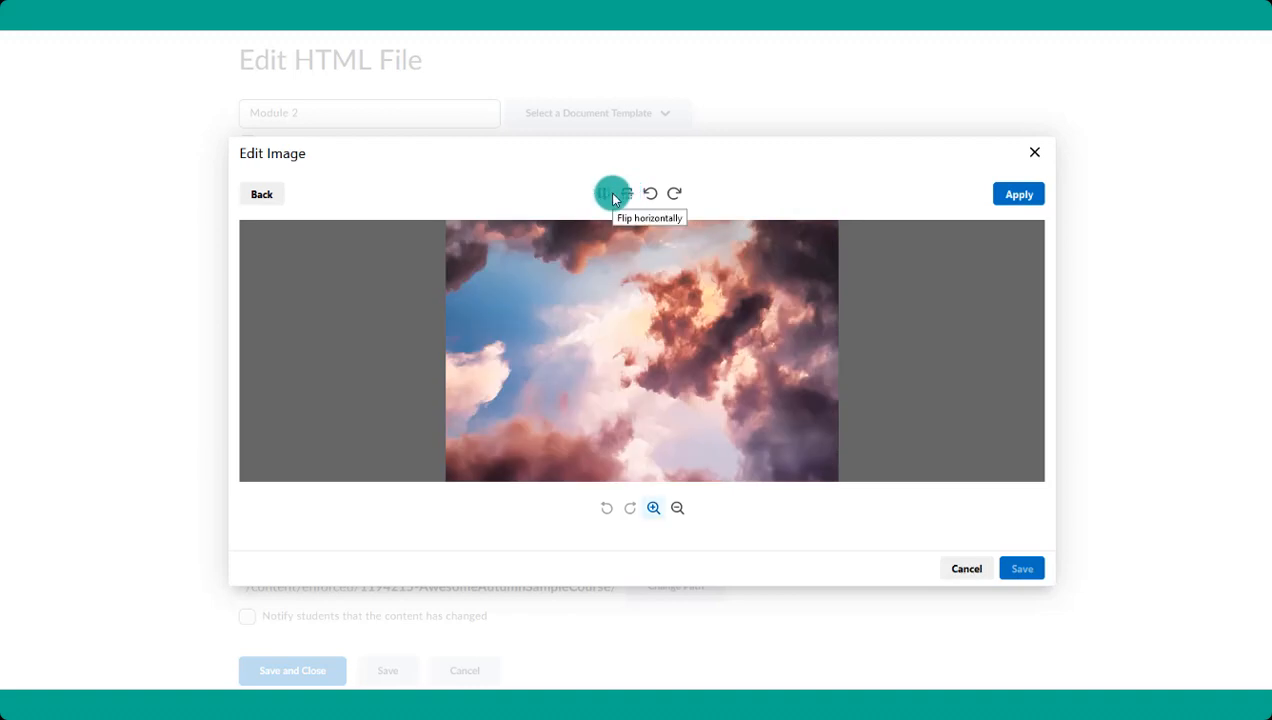
{"action": "left_click", "coordinate": [1017, 197]}
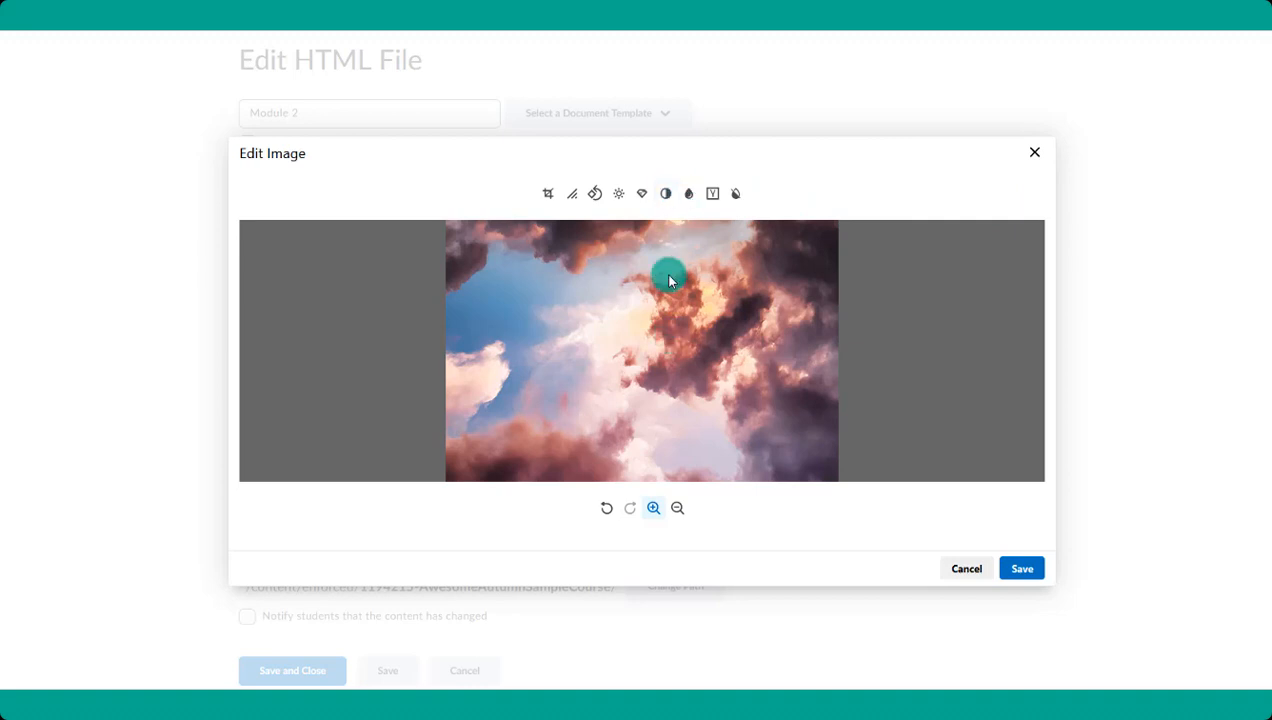
- Try a much lower contrast on the banner, set it back near the midpoint, apply it and save the edited image
{"action": "left_click", "coordinate": [668, 196]}
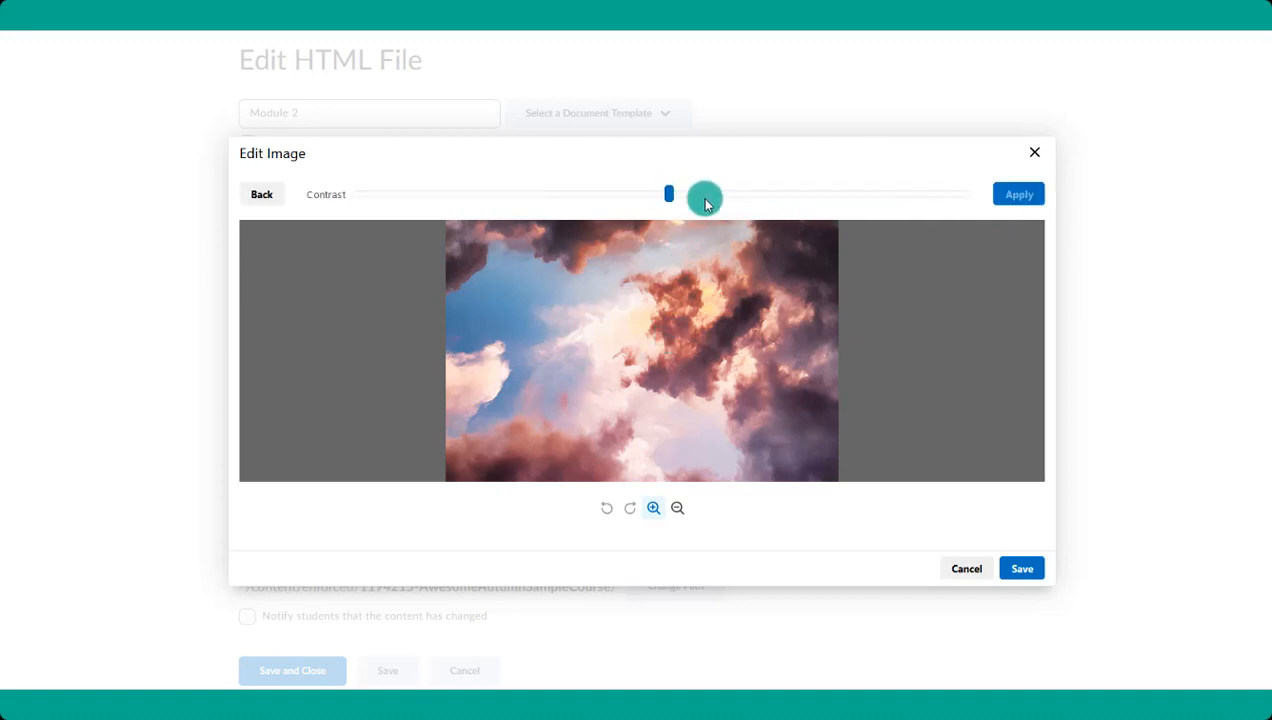
{"action": "left_click", "coordinate": [445, 194]}
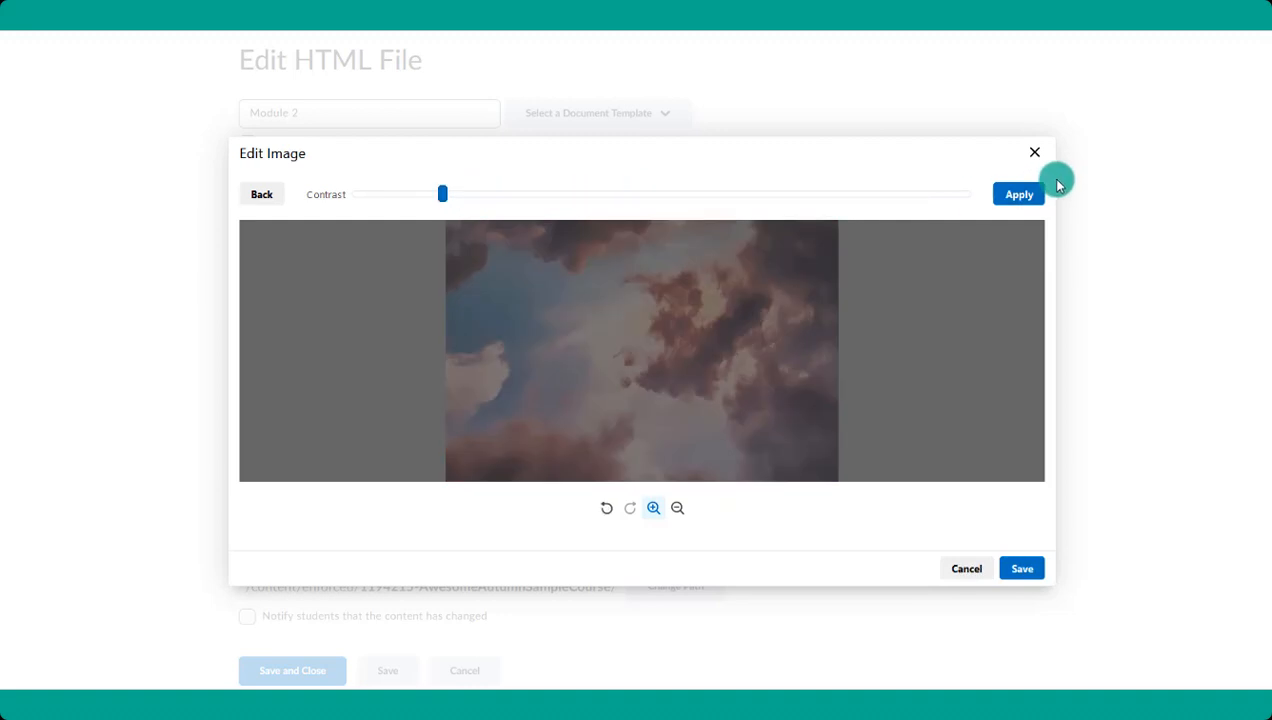
{"action": "left_click", "coordinate": [648, 196]}
{"action": "left_click", "coordinate": [1010, 200]}
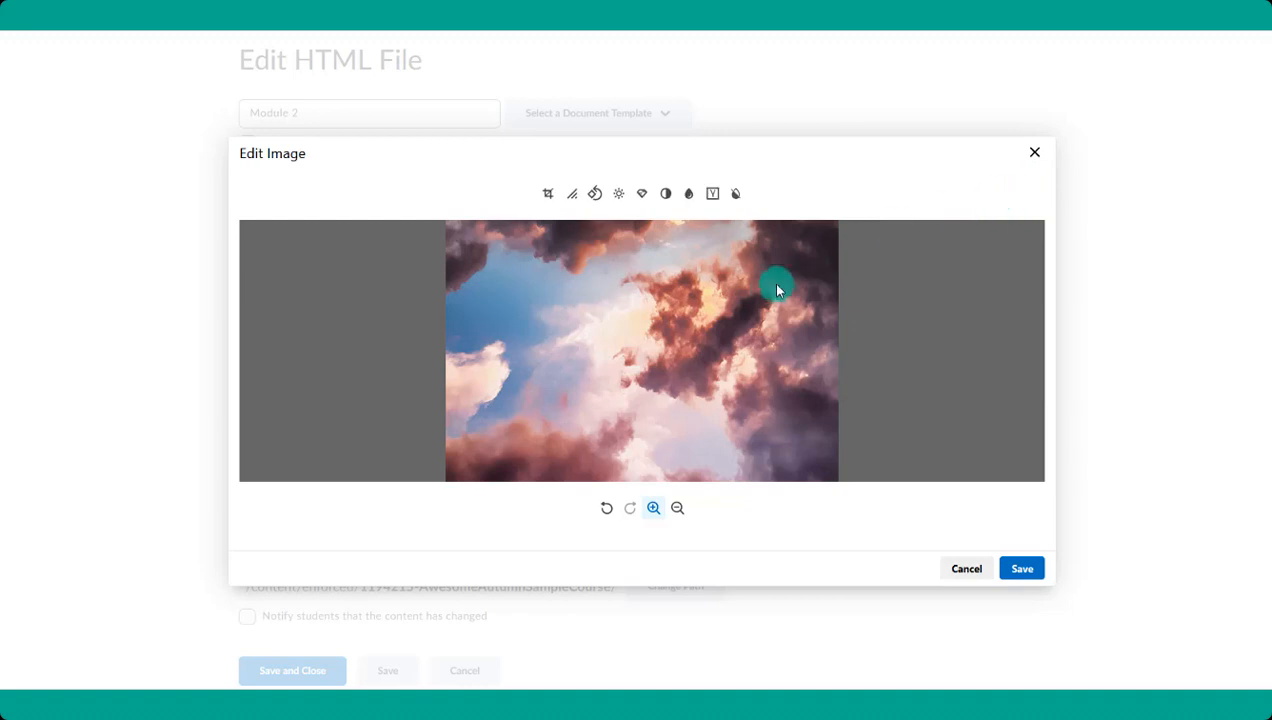
{"action": "left_click", "coordinate": [1018, 566]}
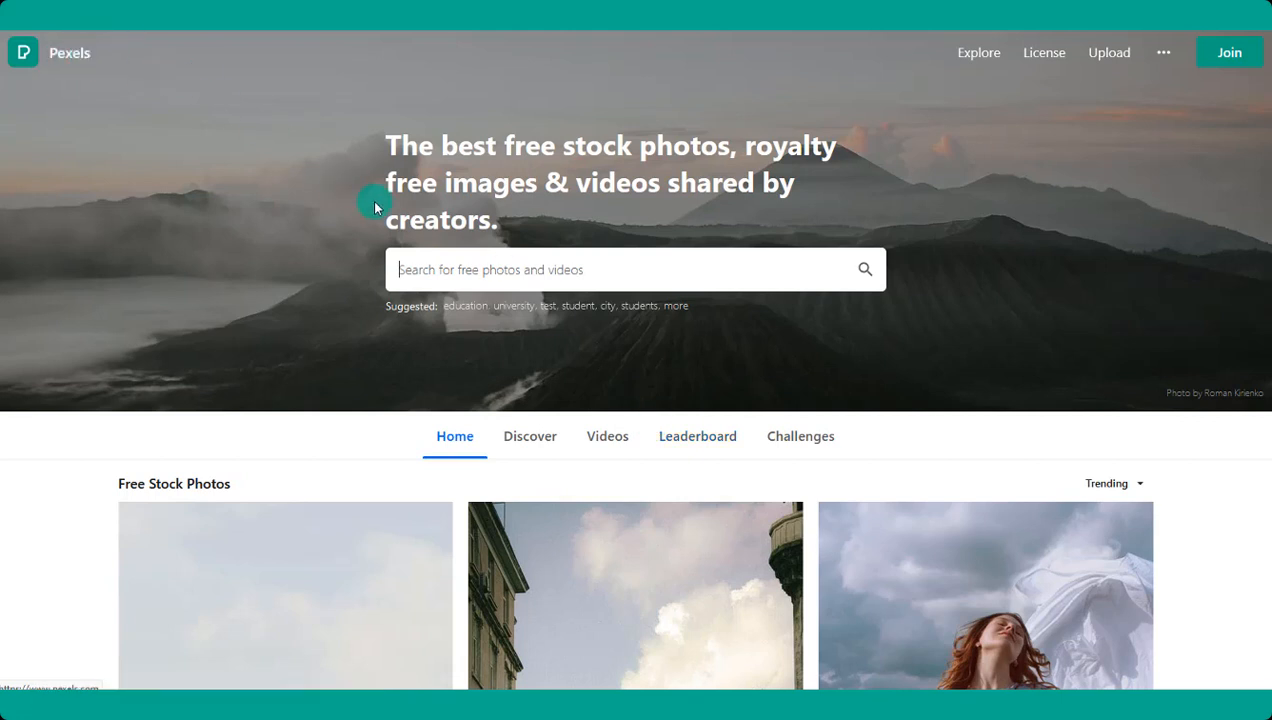
- Search Pexels for free photos of "sky" and browse the pictures
{"action": "key", "text": "Return"}
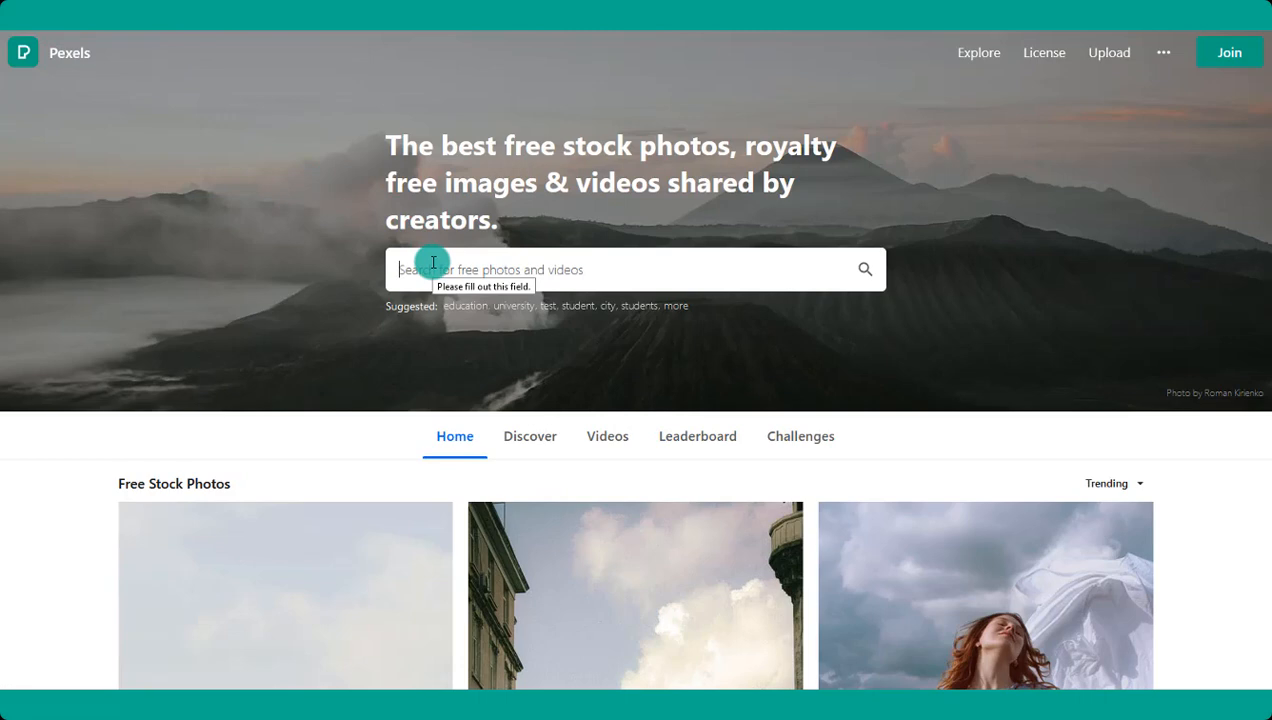
{"action": "type", "text": "sky"}
{"action": "key", "text": "Return"}
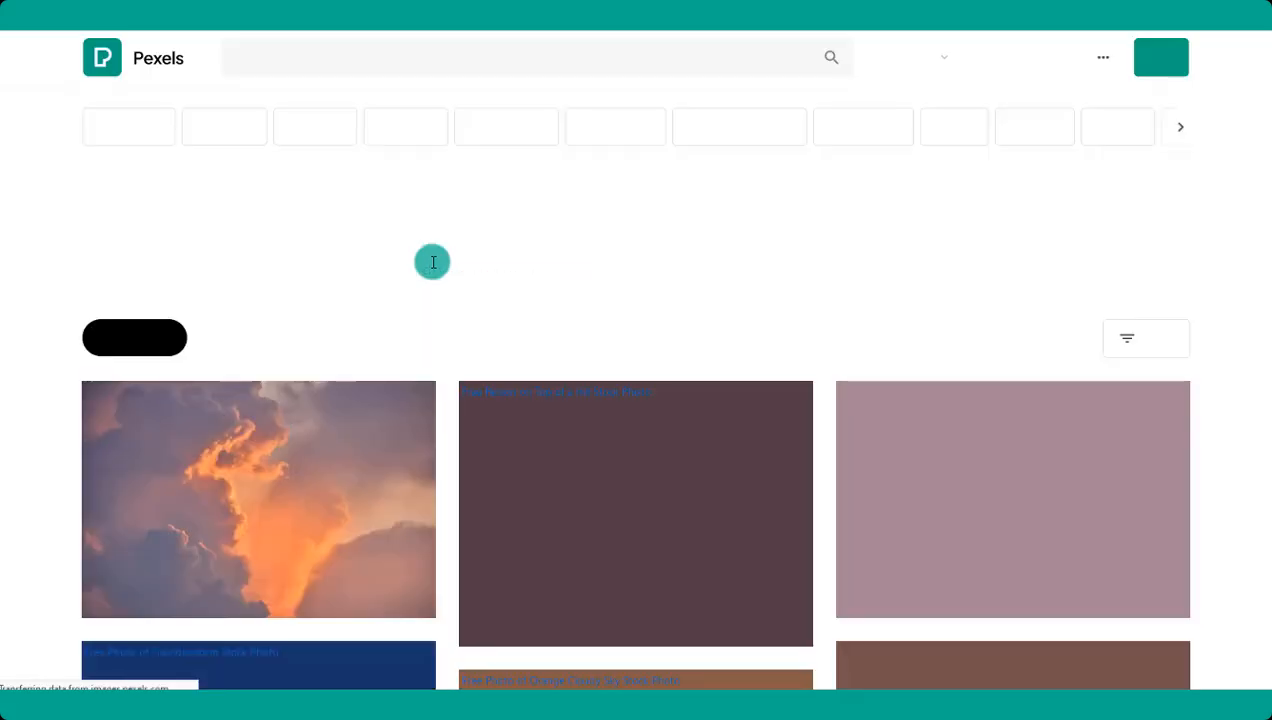
{"action": "scroll", "coordinate": [474, 358], "scroll_direction": "down", "scroll_amount": 3}
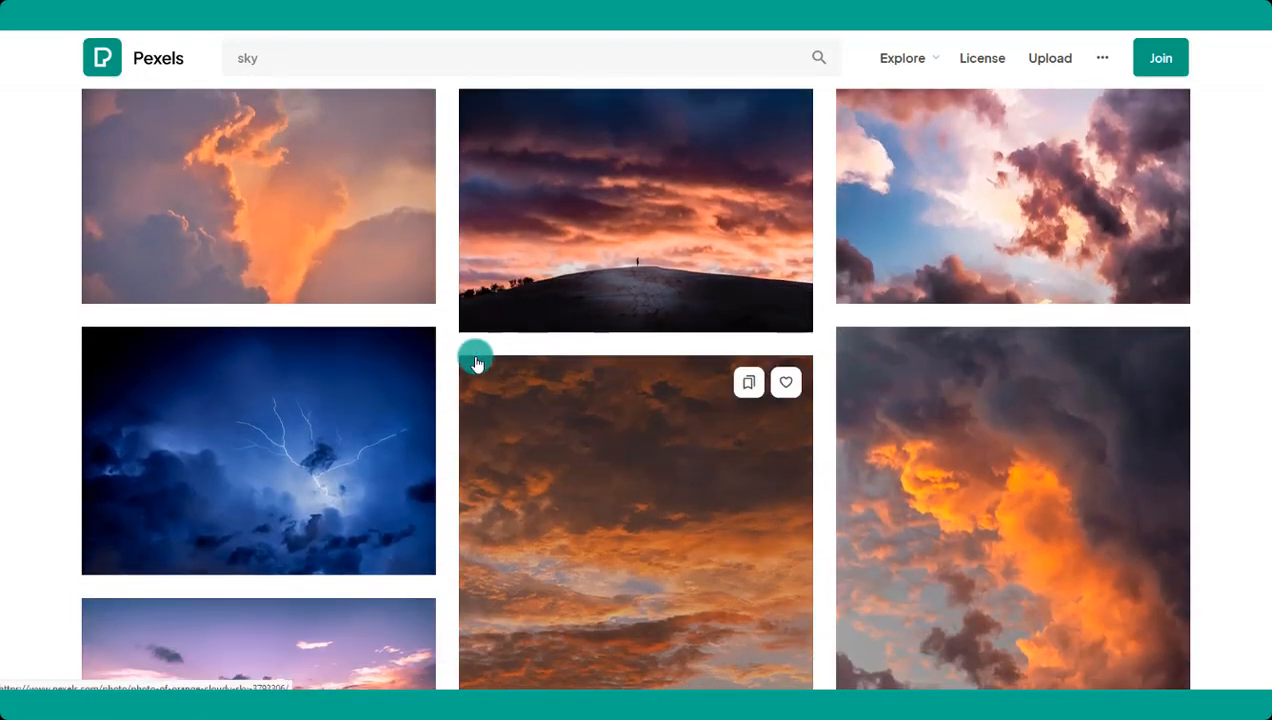
{"action": "scroll", "coordinate": [476, 363], "scroll_direction": "down", "scroll_amount": 2}
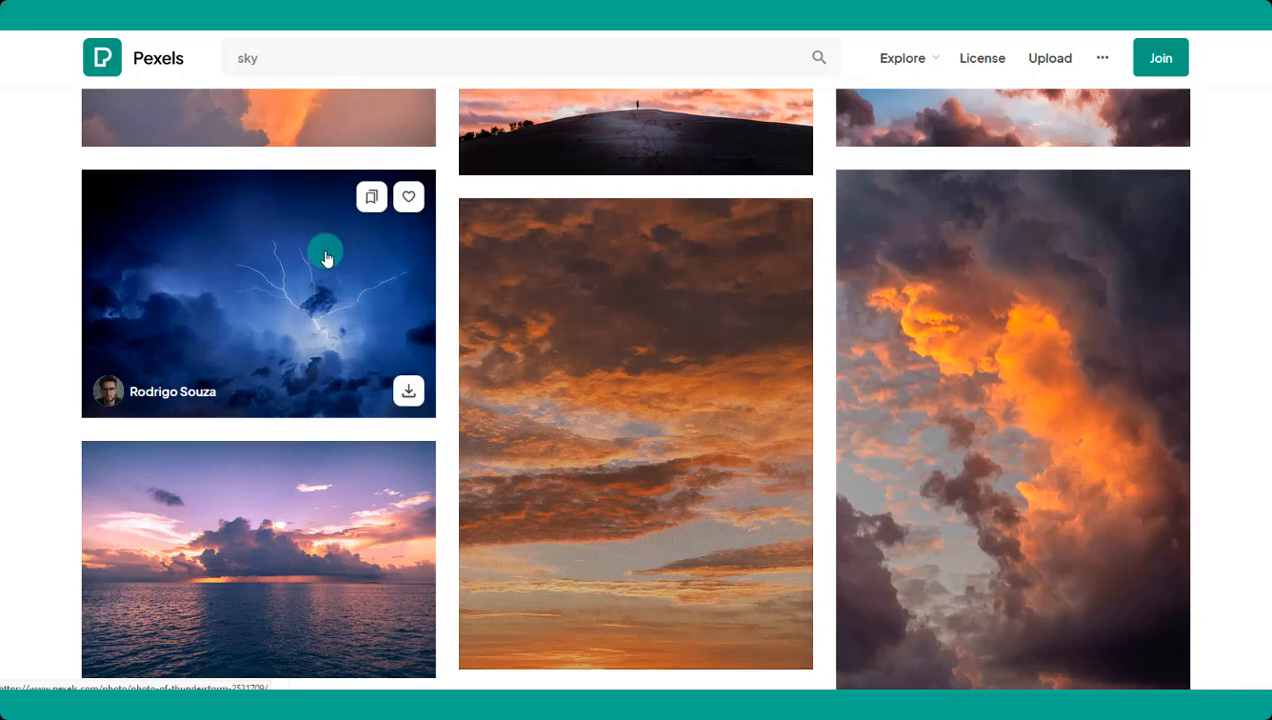
- Download the blue lightning storm photo for free and return to the course's file editor for Module 2
{"action": "left_click", "coordinate": [326, 258]}
{"action": "left_click", "coordinate": [1062, 117]}
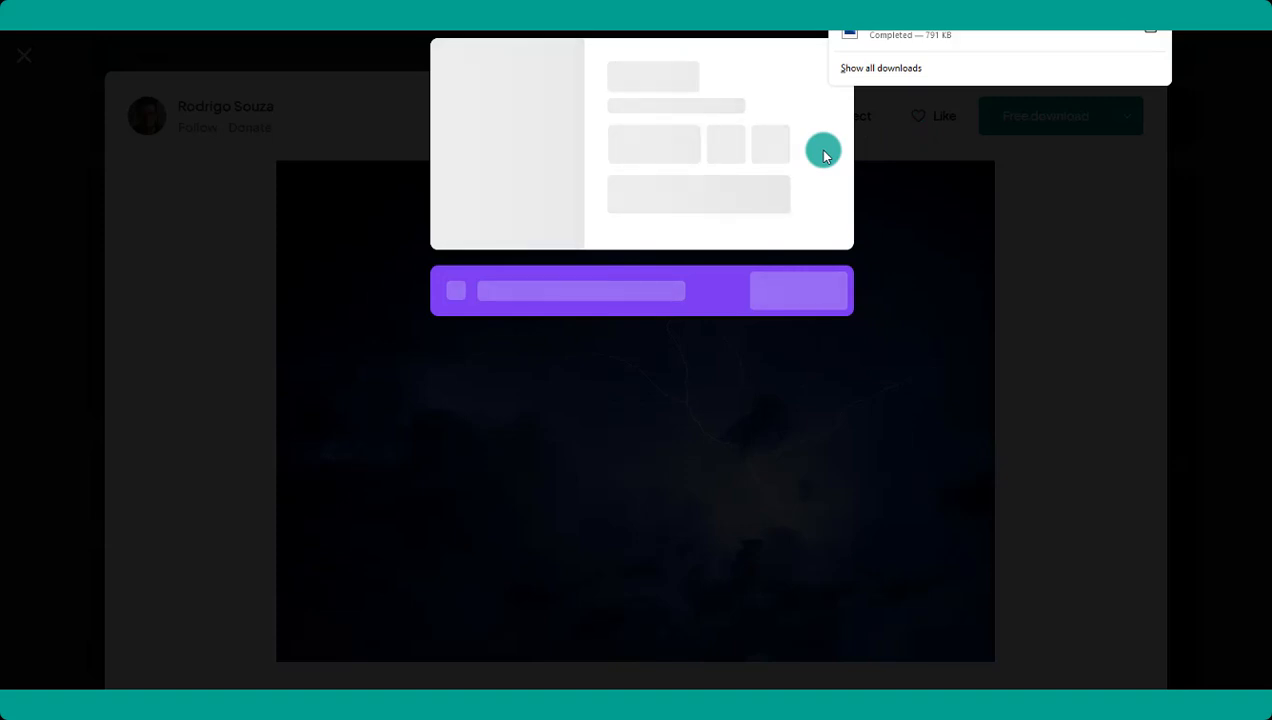
{"action": "key", "text": "ctrl+Tab"}
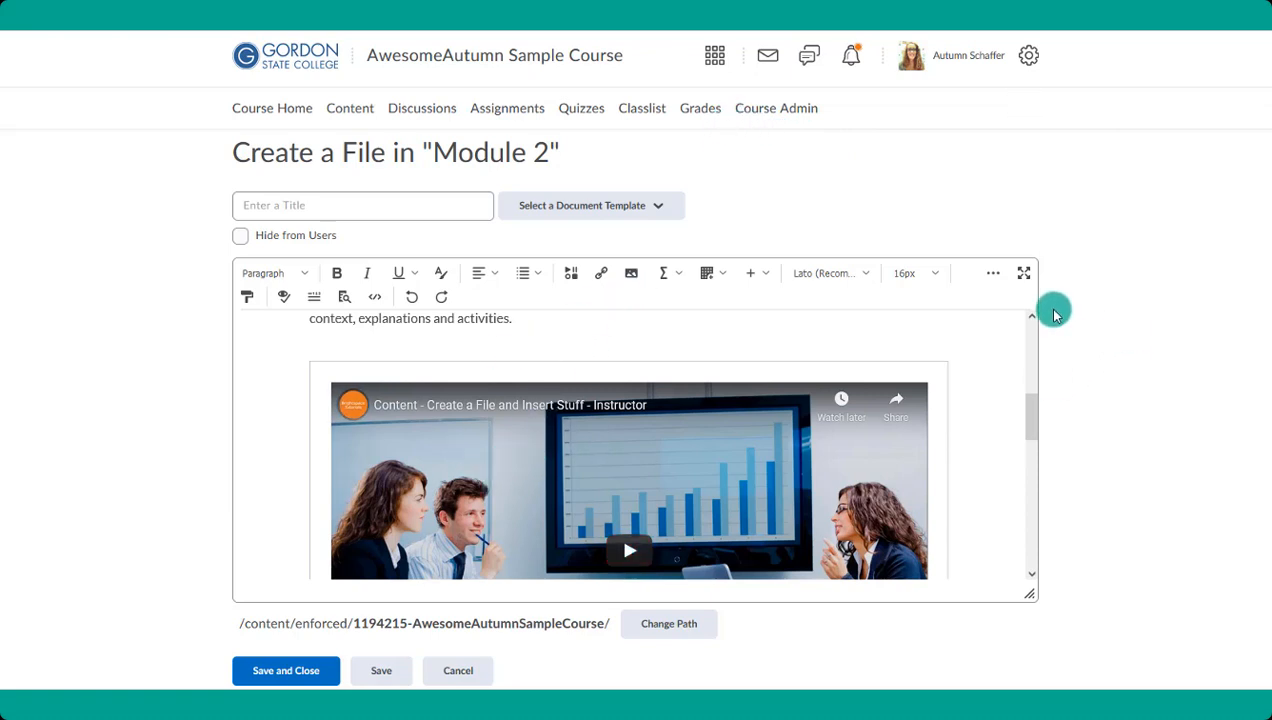
- Expand the editor to full screen, delete the embedded video, and add an empty line above the "Direct Link" text
{"action": "left_click", "coordinate": [1023, 272]}
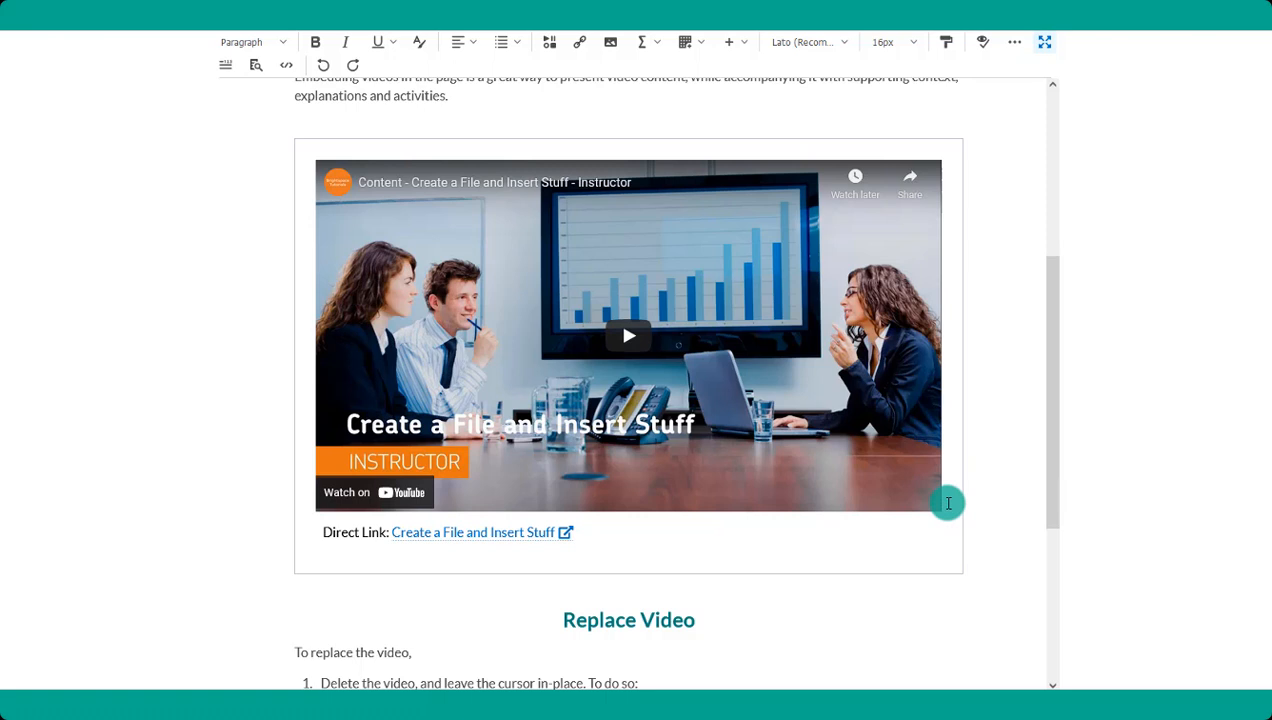
{"action": "key", "text": "Delete"}
{"action": "left_click", "coordinate": [440, 205]}
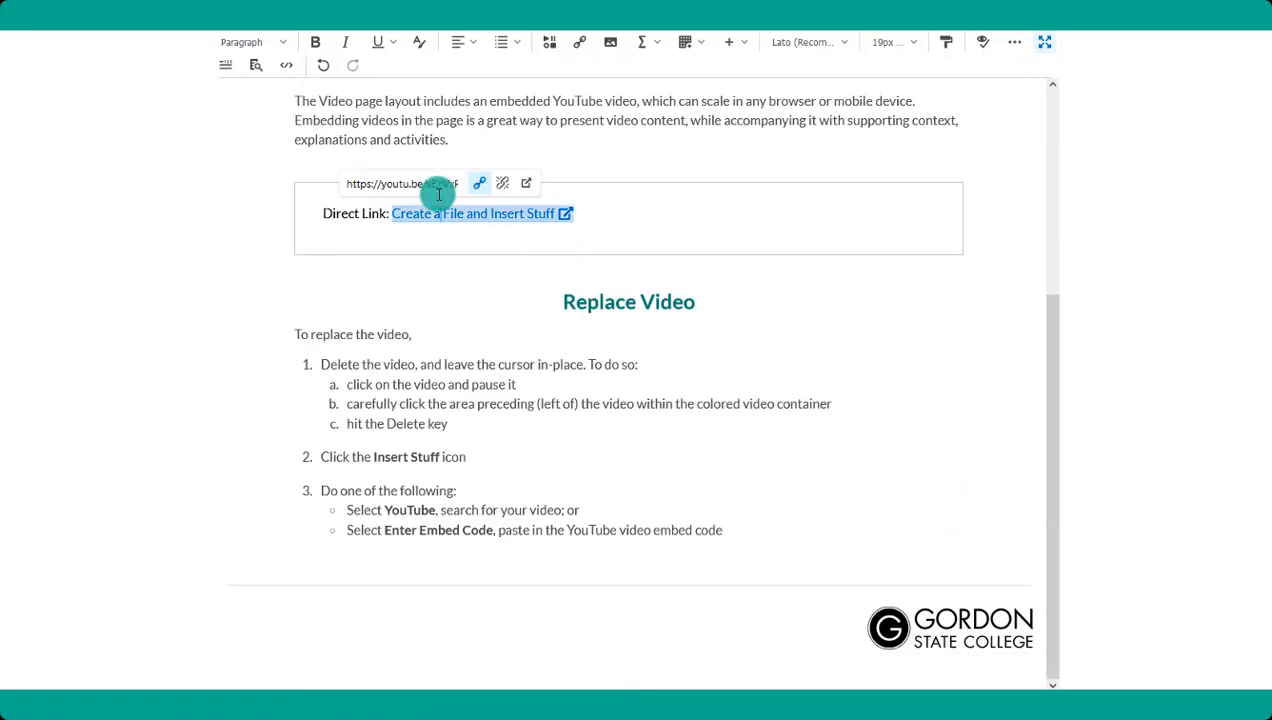
{"action": "left_click", "coordinate": [322, 213]}
{"action": "key", "text": "Return"}
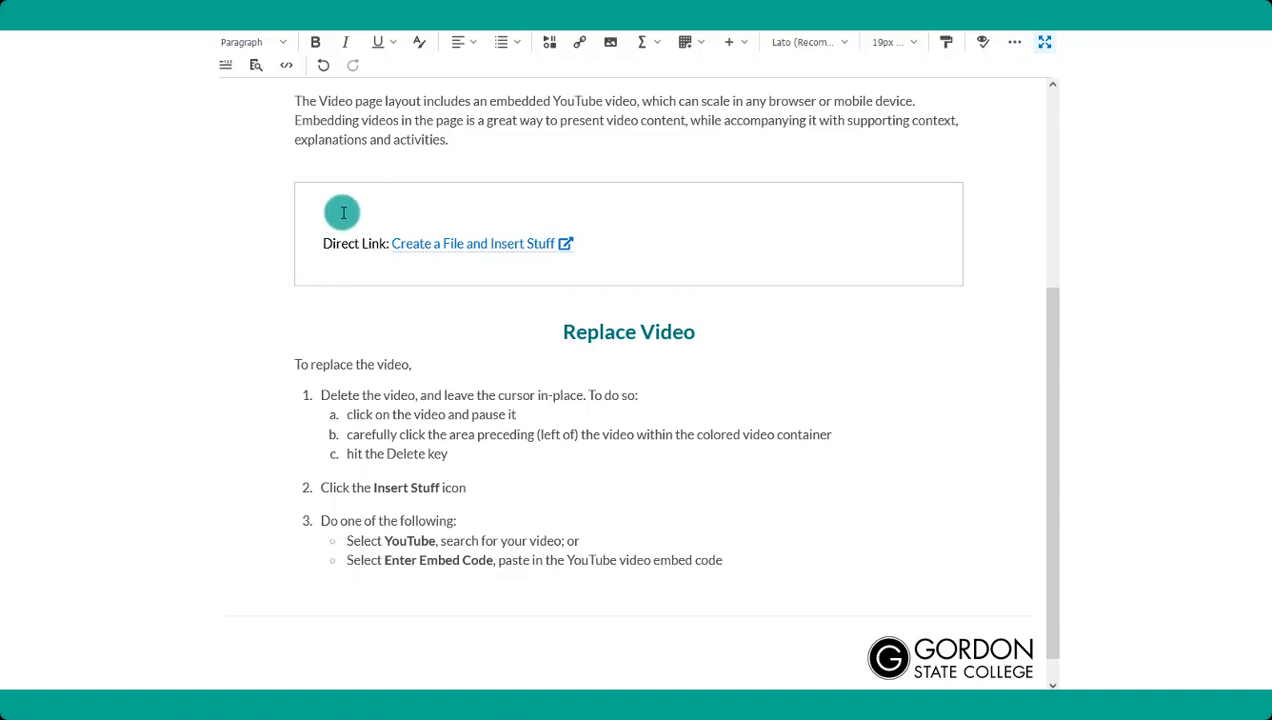
- Search YouTube for "d2l" and insert the video "How to use D2L" into the page
{"action": "left_click", "coordinate": [550, 47]}
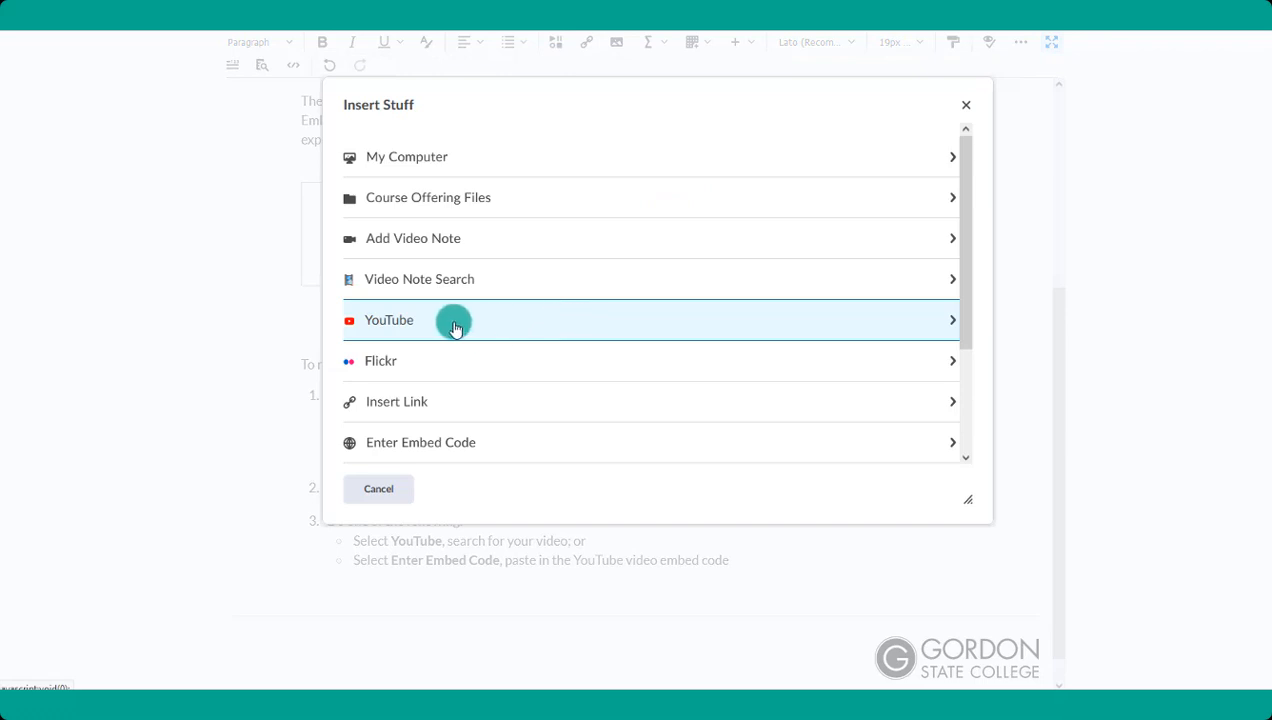
{"action": "left_click", "coordinate": [453, 324]}
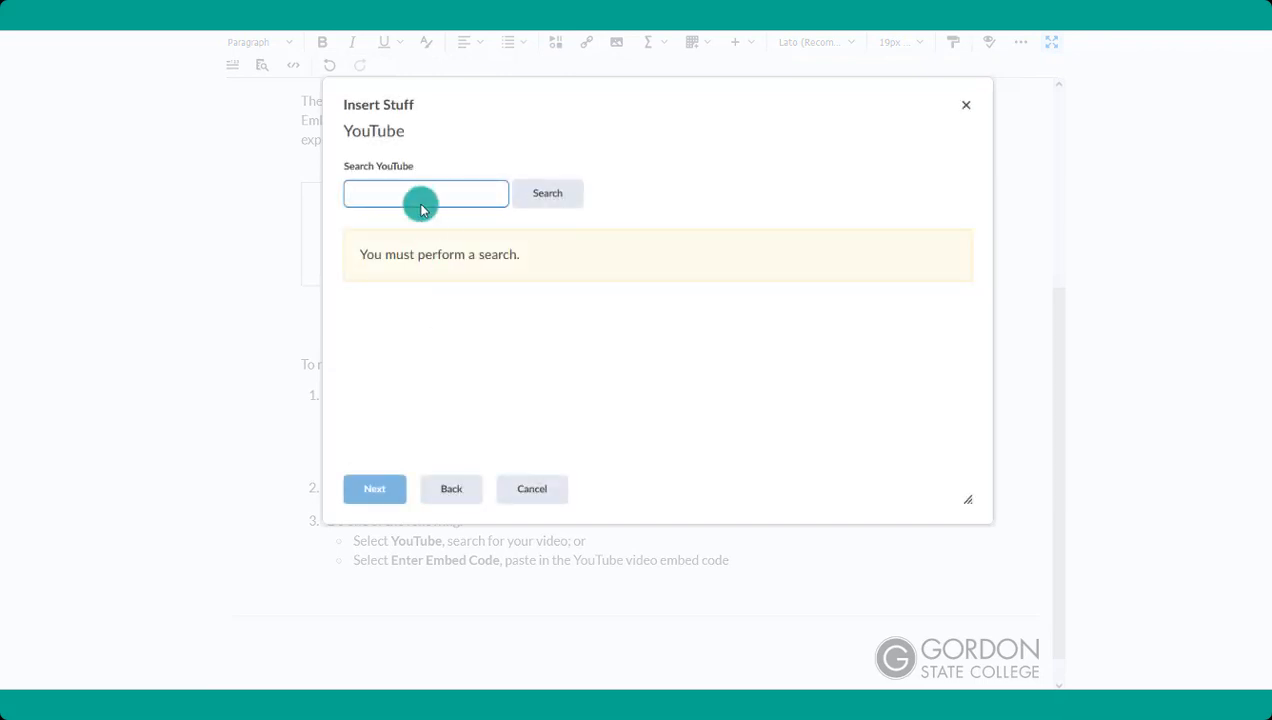
{"action": "type", "text": "d2l"}
{"action": "key", "text": "Return"}
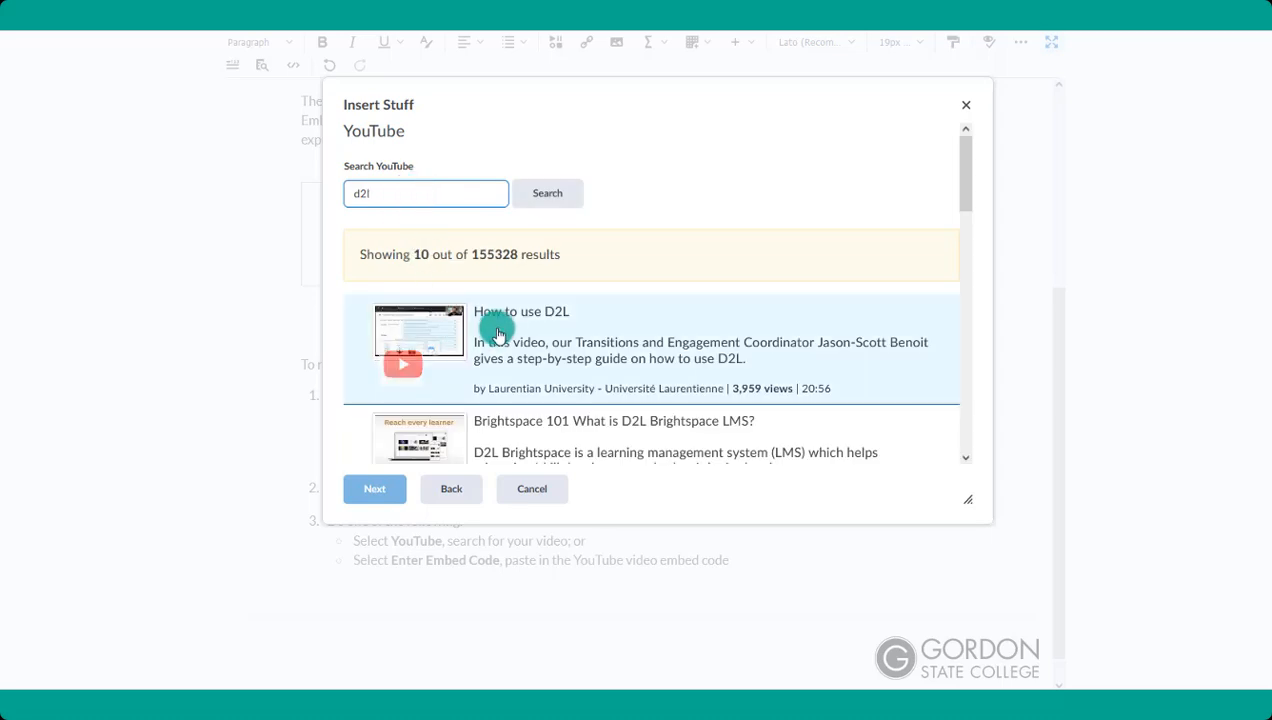
{"action": "left_click", "coordinate": [499, 332]}
{"action": "left_click", "coordinate": [382, 502]}
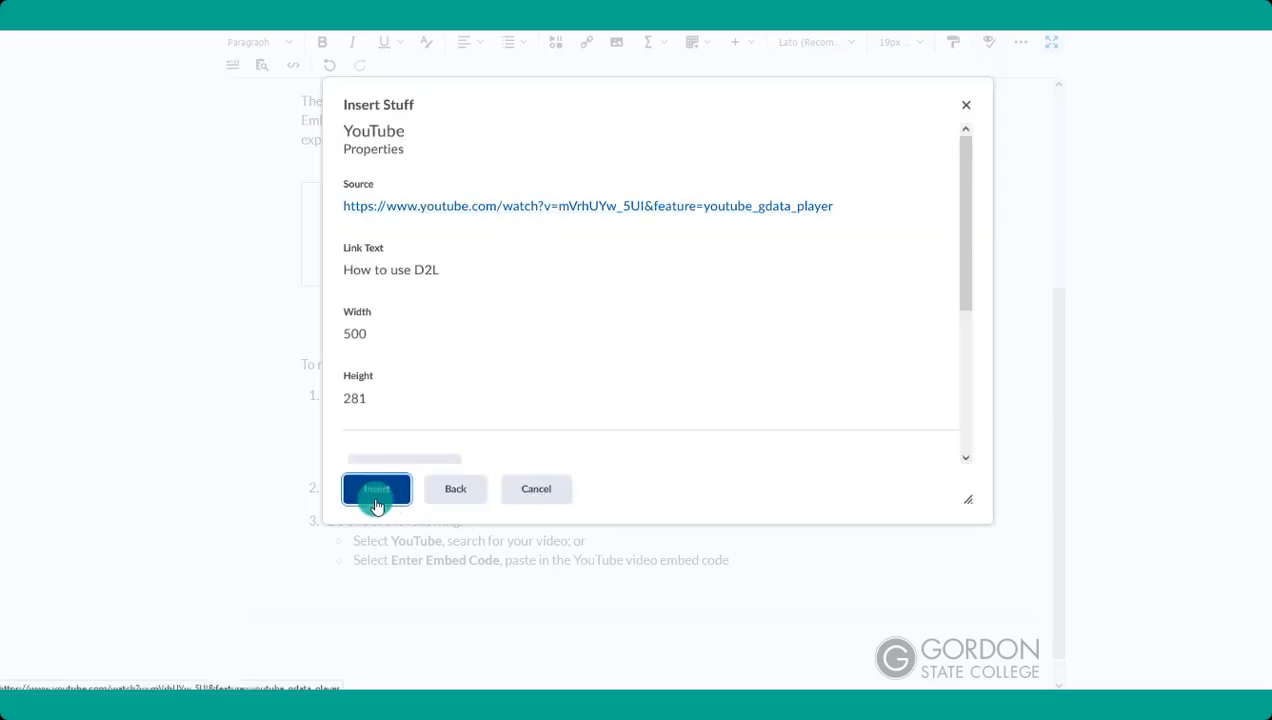
{"action": "left_click", "coordinate": [377, 489]}
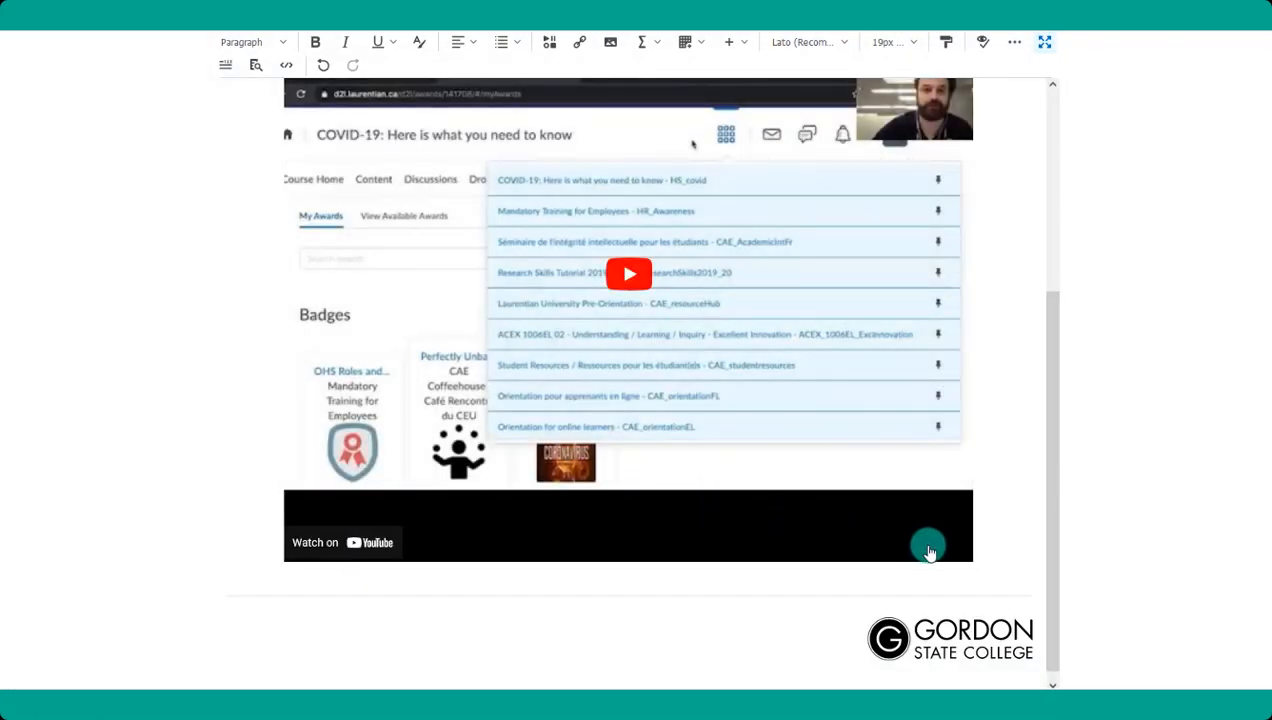
{"action": "scroll", "coordinate": [930, 550], "scroll_direction": "down", "scroll_amount": 1}
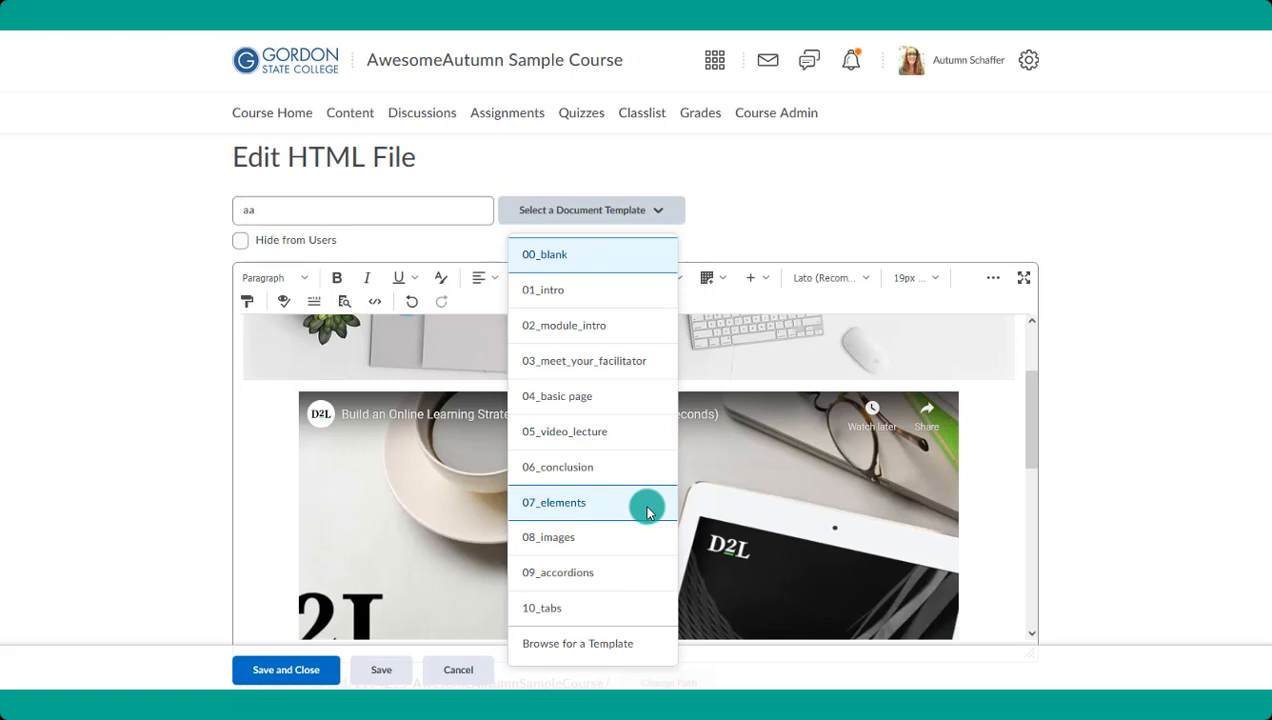
- Replace the content of page "aa" with the 09_accordions document template, then save and close the file
{"action": "left_click", "coordinate": [608, 582]}
{"action": "left_click", "coordinate": [344, 183]}
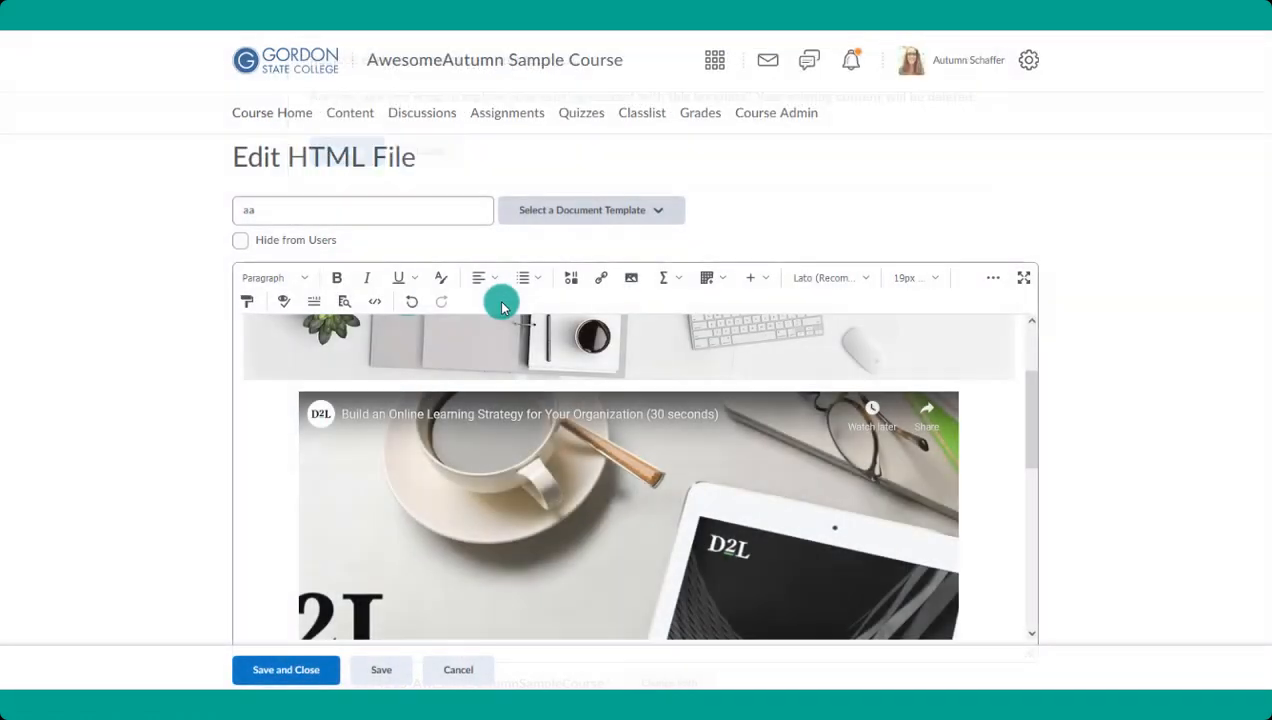
{"action": "scroll", "coordinate": [585, 433], "scroll_direction": "up", "scroll_amount": 1}
{"action": "scroll", "coordinate": [583, 430], "scroll_direction": "down", "scroll_amount": 1}
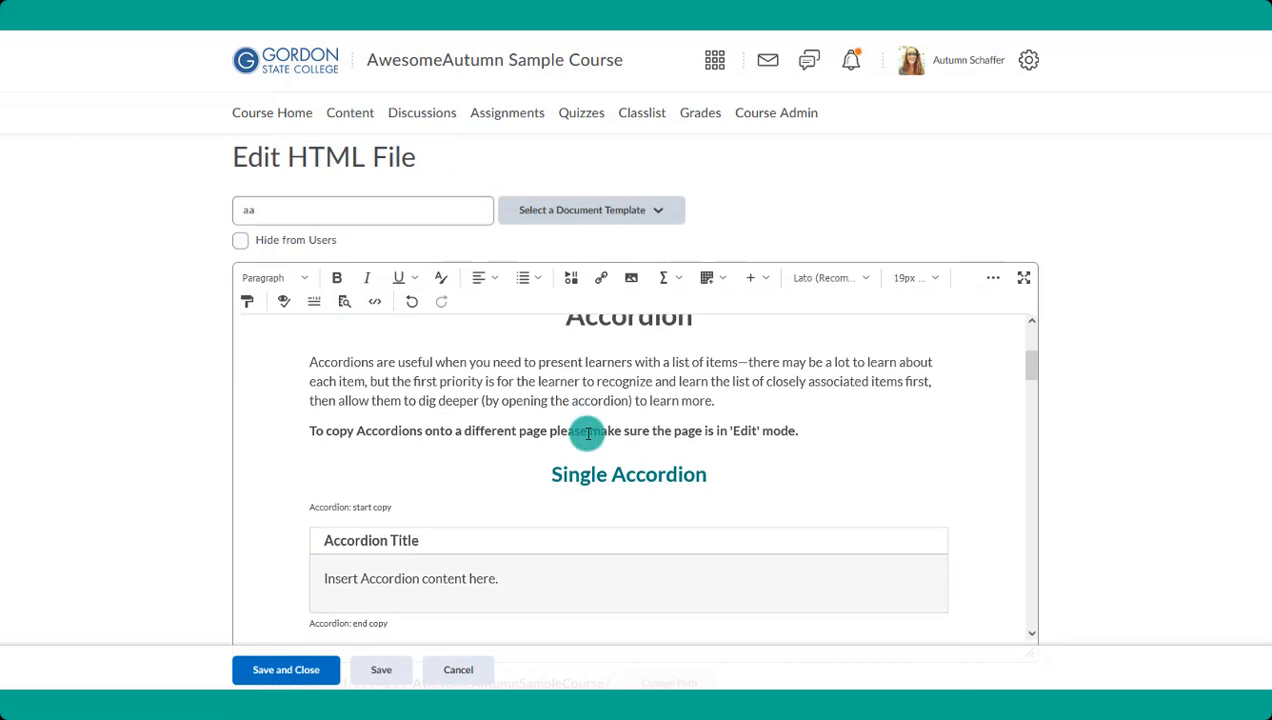
{"action": "scroll", "coordinate": [600, 423], "scroll_direction": "down", "scroll_amount": 2}
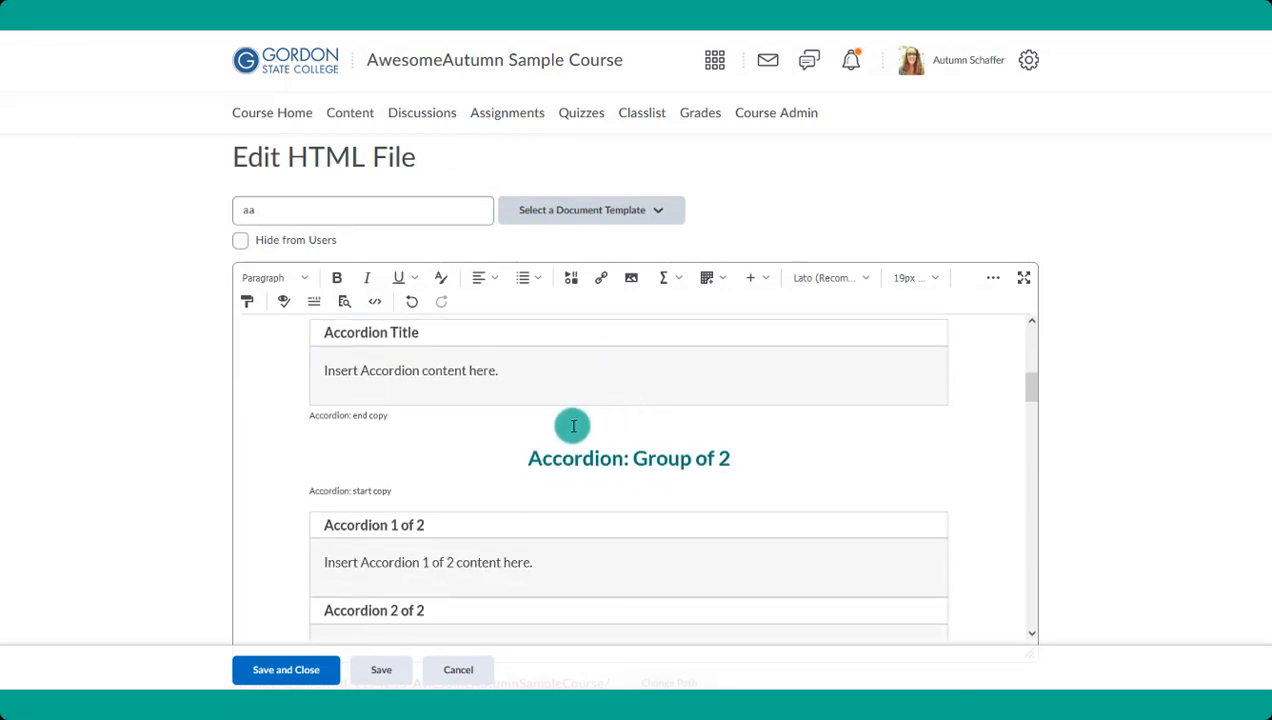
{"action": "scroll", "coordinate": [653, 457], "scroll_direction": "down", "scroll_amount": 3}
{"action": "scroll", "coordinate": [653, 457], "scroll_direction": "down", "scroll_amount": 1}
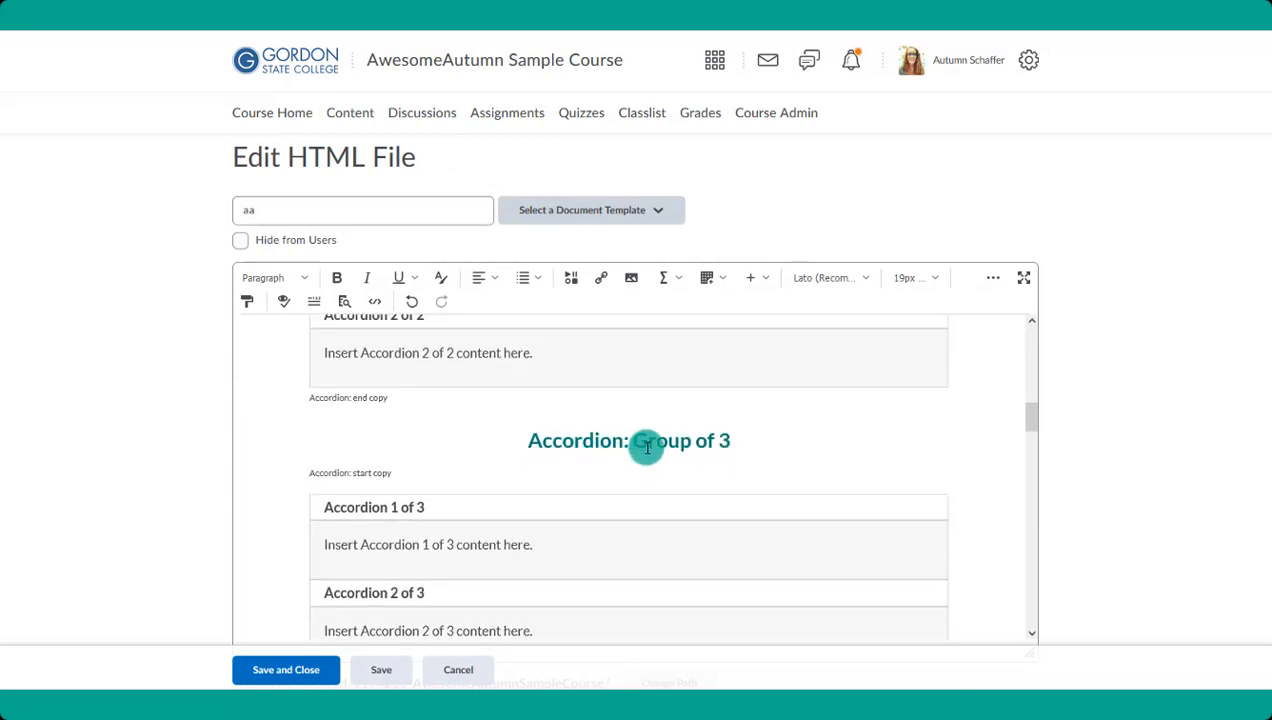
{"action": "scroll", "coordinate": [644, 445], "scroll_direction": "down", "scroll_amount": 3}
{"action": "scroll", "coordinate": [646, 447], "scroll_direction": "down", "scroll_amount": 5}
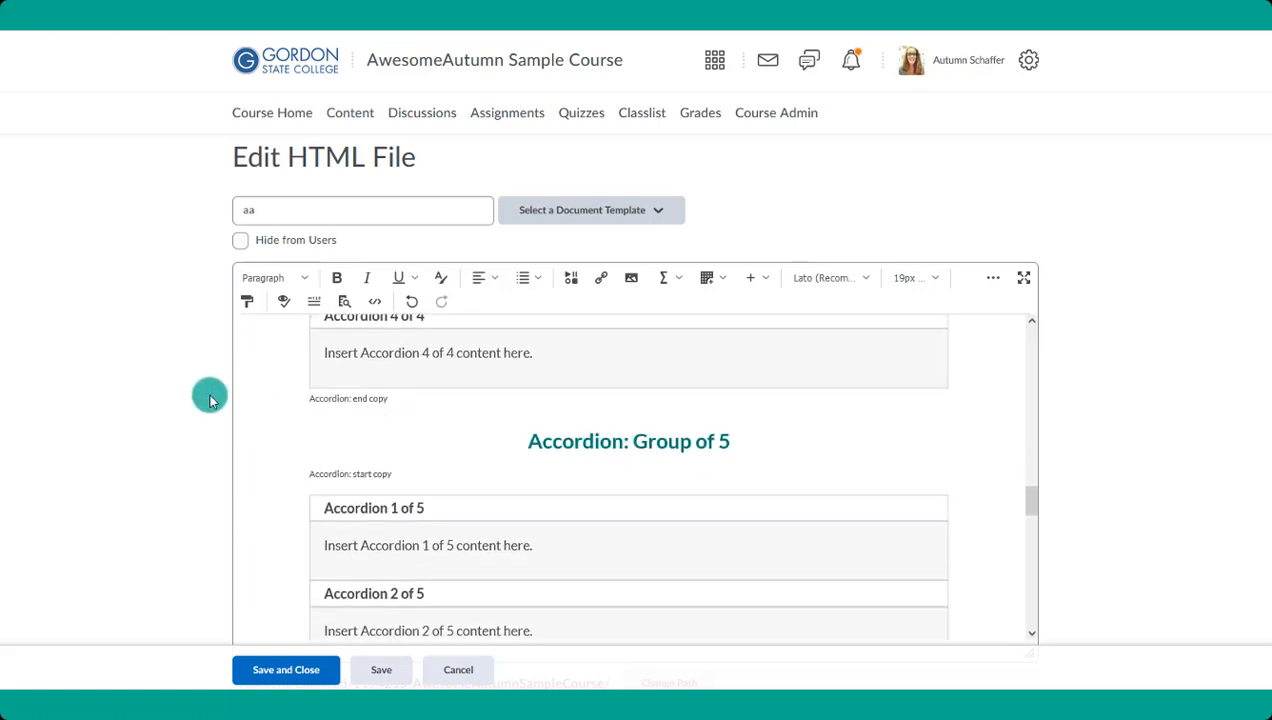
{"action": "scroll", "coordinate": [210, 398], "scroll_direction": "down", "scroll_amount": 1}
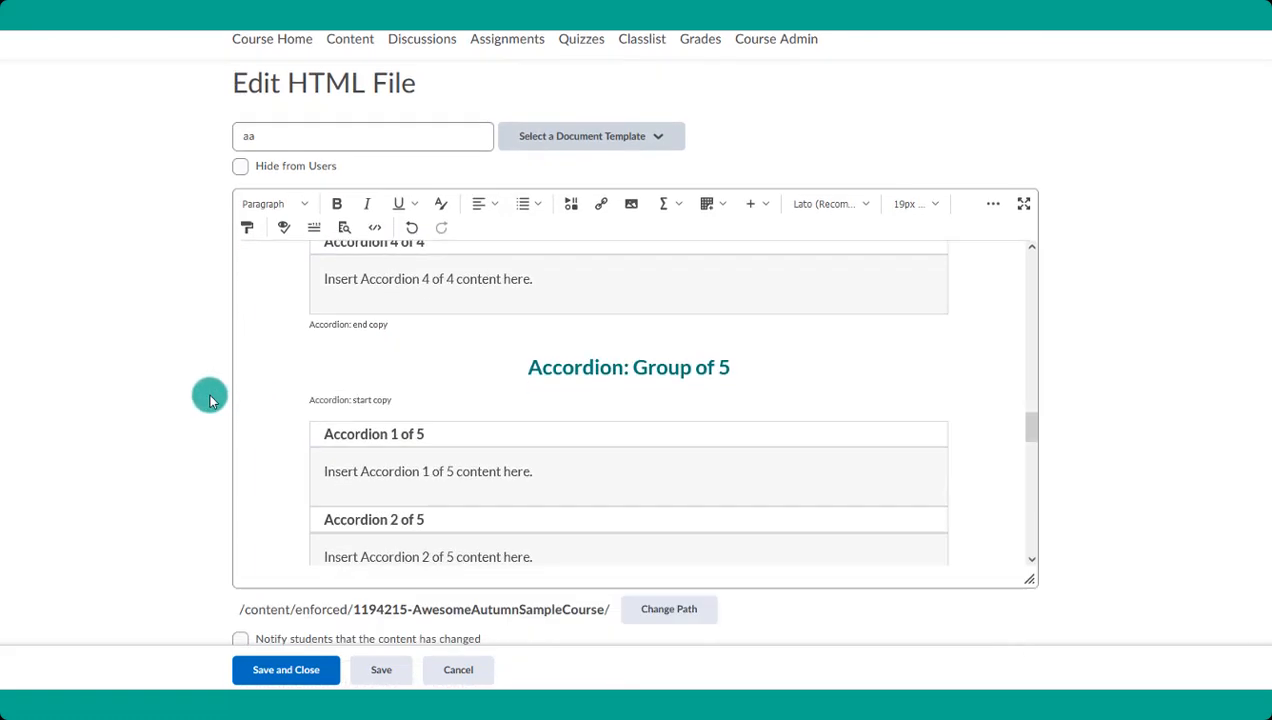
{"action": "left_click", "coordinate": [283, 676]}
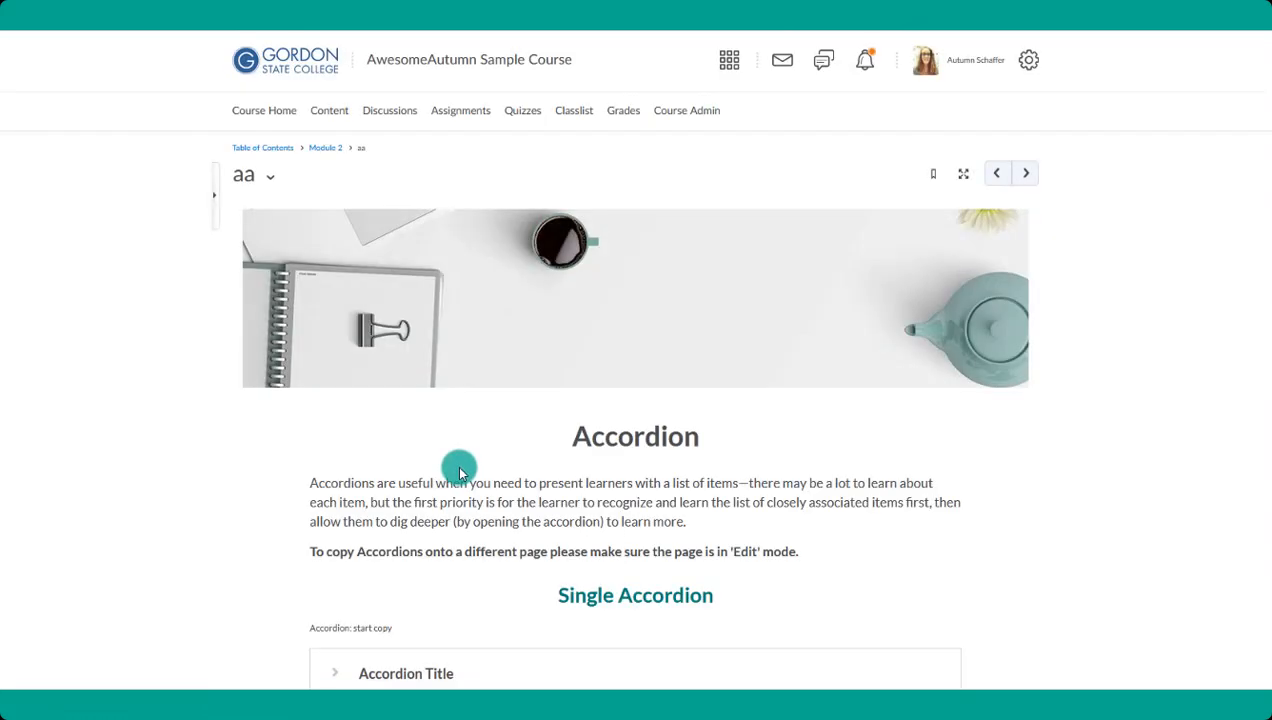
- Expand and collapse the single accordion on the published page, and expand both accordions in the group of 2
{"action": "scroll", "coordinate": [339, 424], "scroll_direction": "down", "scroll_amount": 3}
{"action": "scroll", "coordinate": [254, 370], "scroll_direction": "down", "scroll_amount": 2}
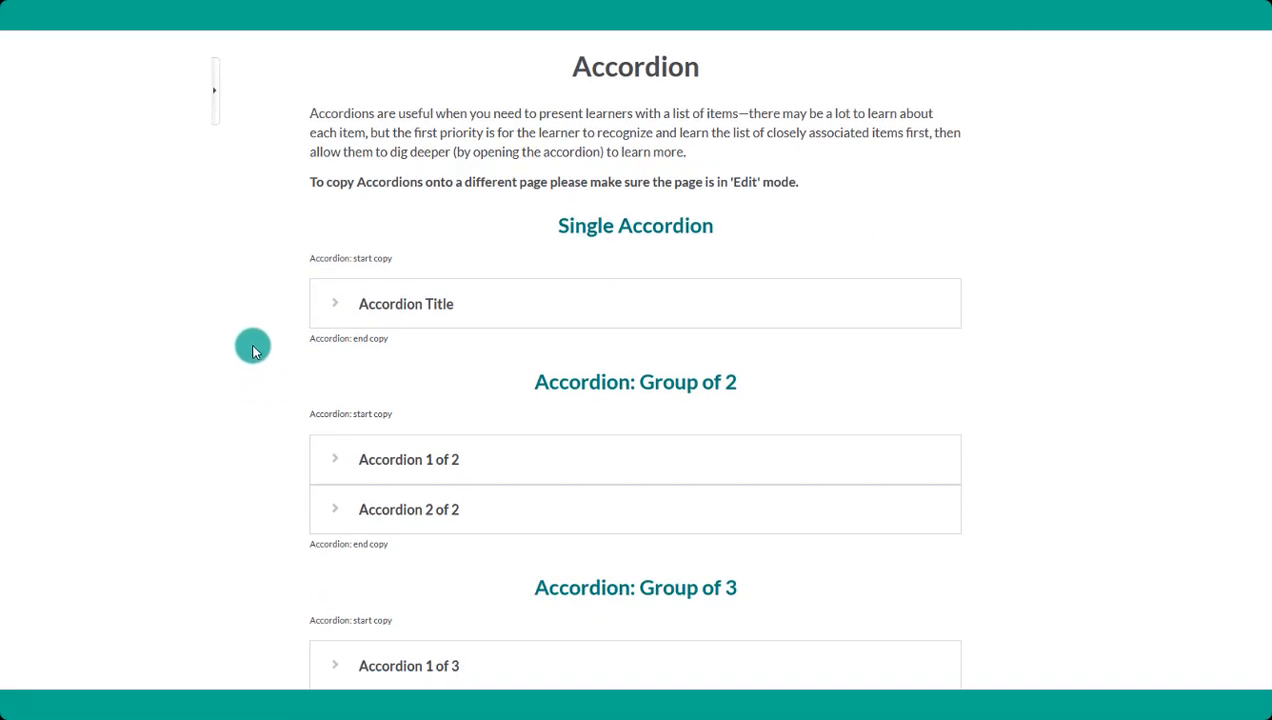
{"action": "left_click", "coordinate": [338, 308]}
{"action": "left_click", "coordinate": [338, 306]}
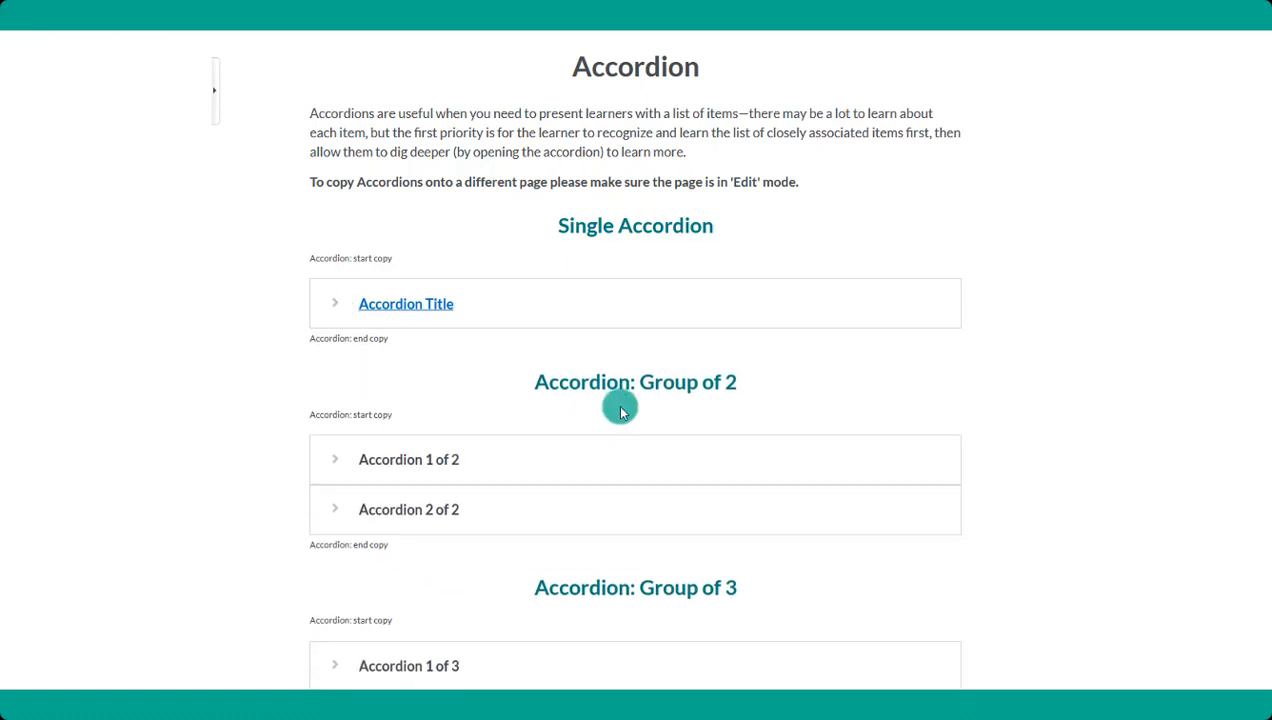
{"action": "left_click", "coordinate": [340, 460]}
{"action": "left_click", "coordinate": [338, 566]}
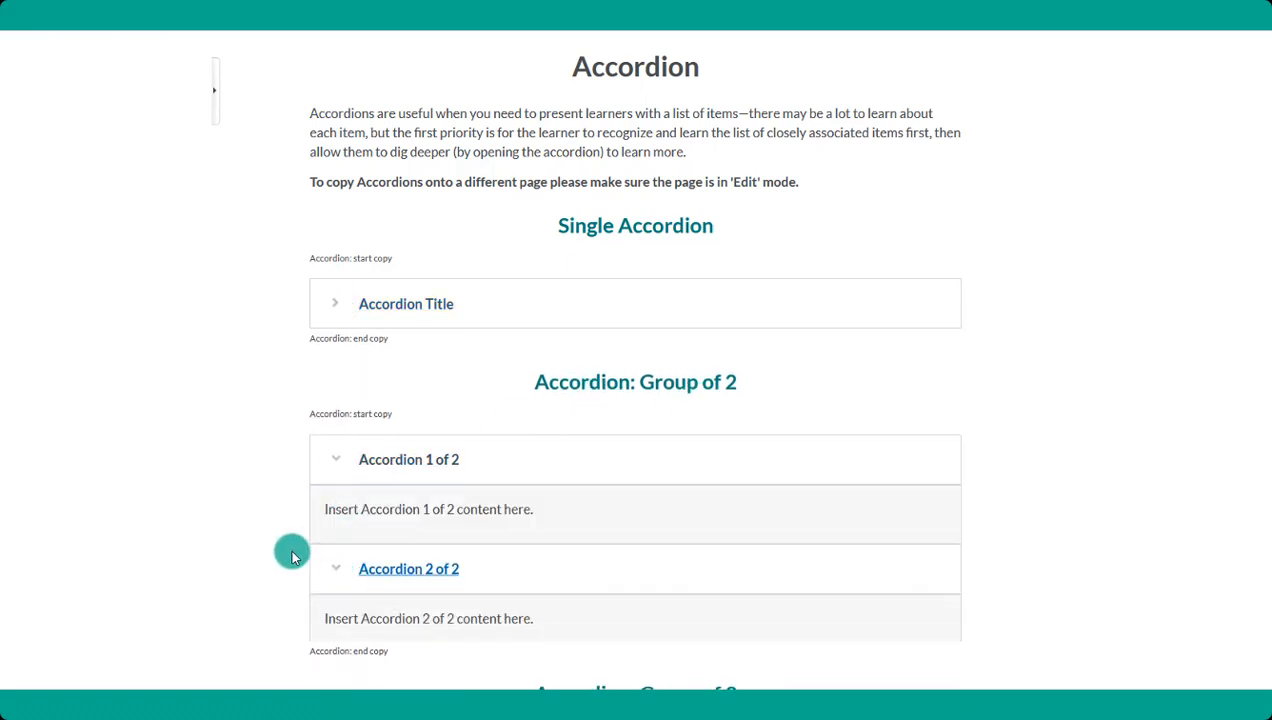
- Reopen page "aa" for editing and delete the whole Single Accordion section, including its heading and copy markers
{"action": "scroll", "coordinate": [290, 550], "scroll_direction": "up", "scroll_amount": 4}
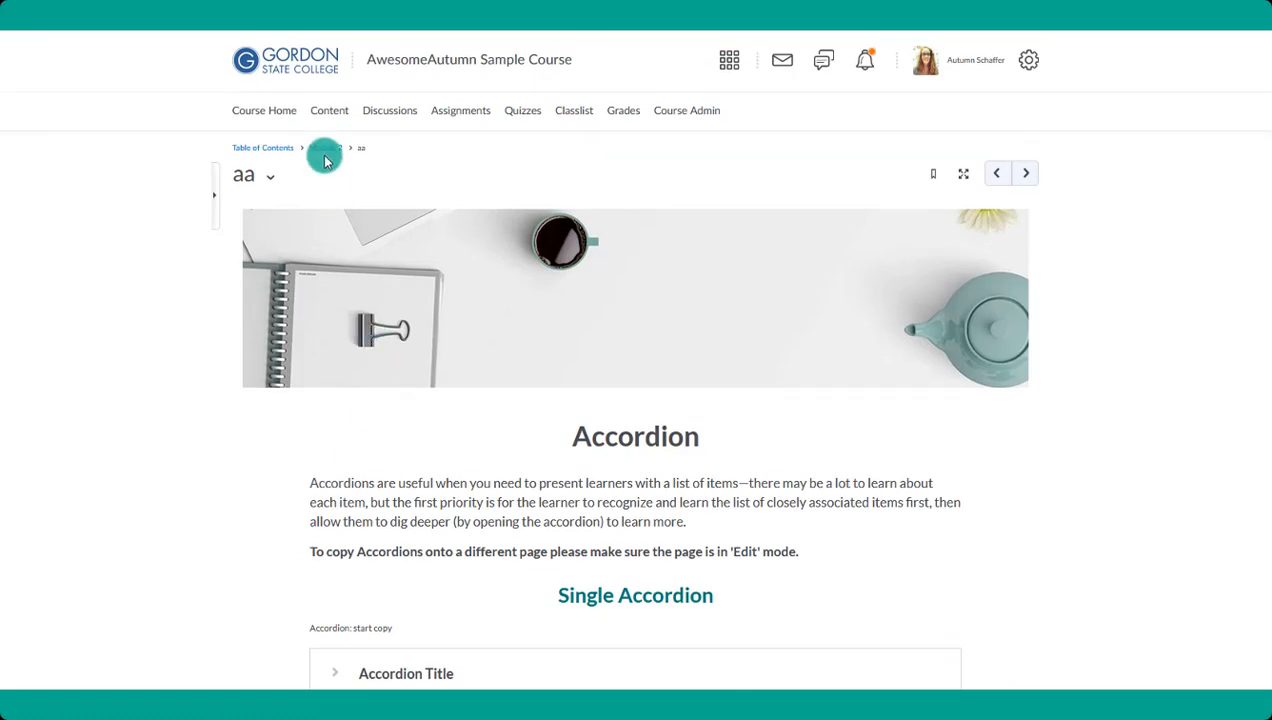
{"action": "left_click", "coordinate": [272, 180]}
{"action": "left_click", "coordinate": [295, 236]}
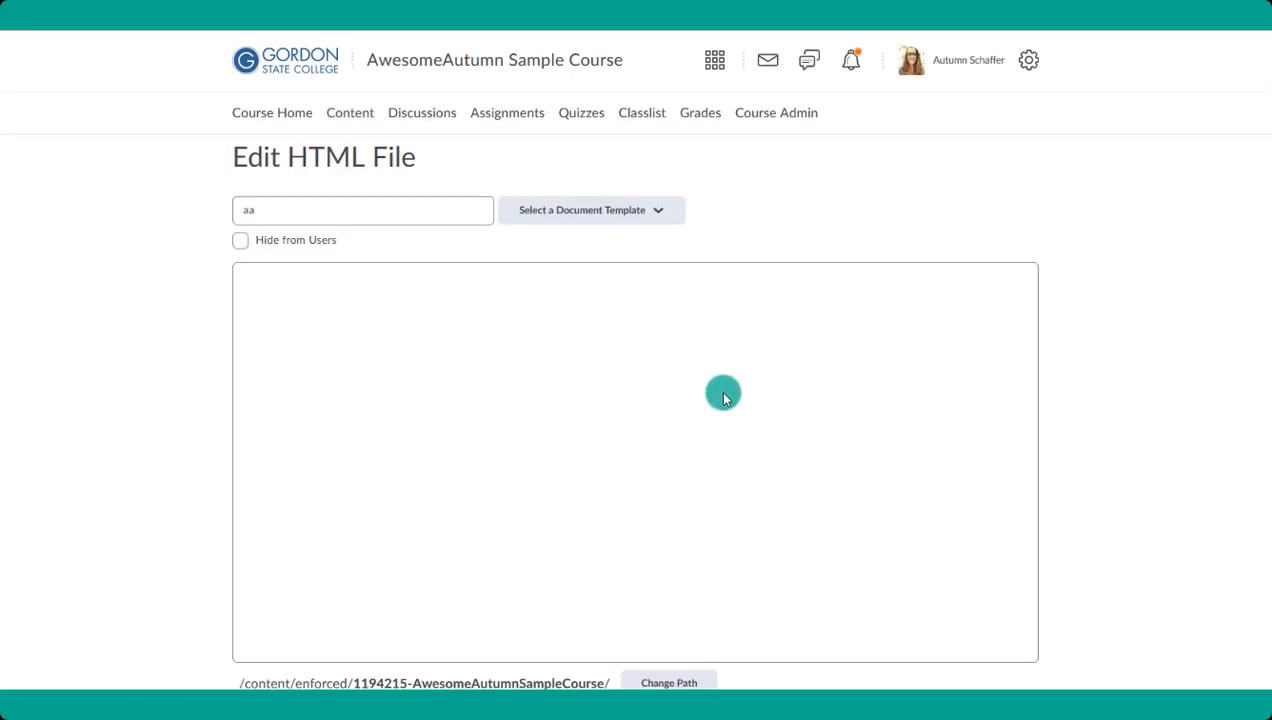
{"action": "scroll", "coordinate": [720, 400], "scroll_direction": "down", "scroll_amount": 3}
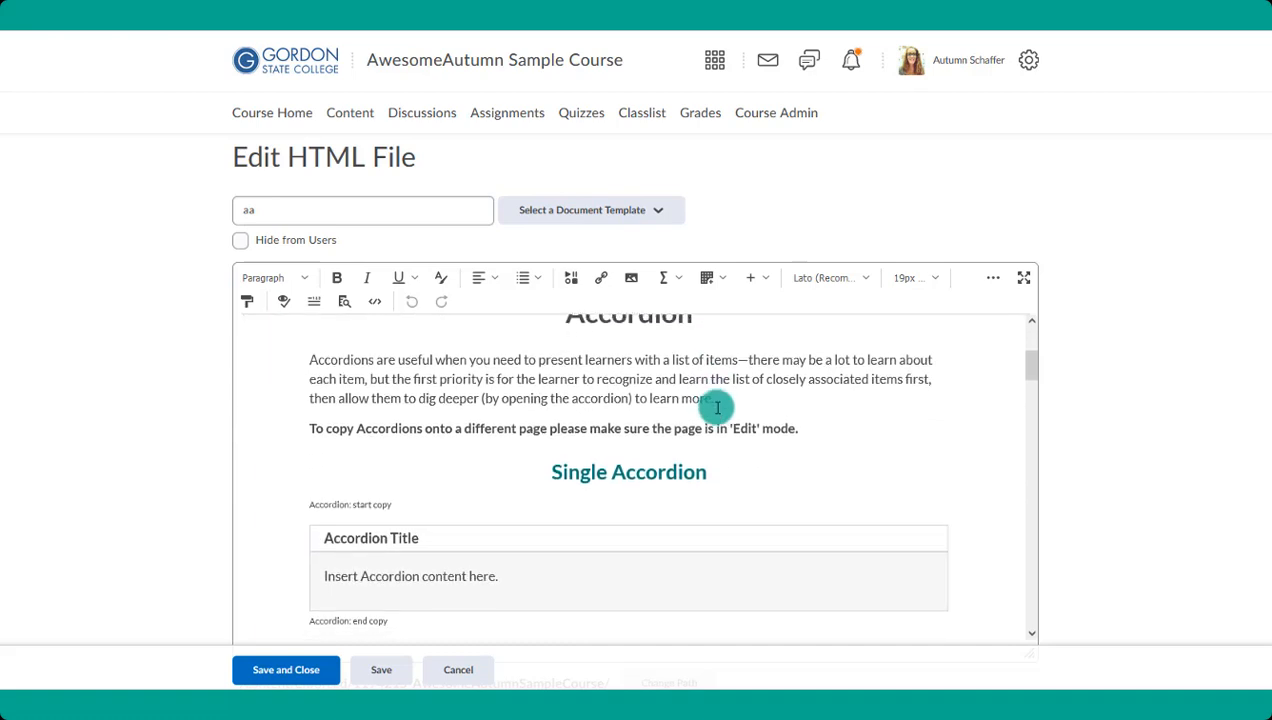
{"action": "scroll", "coordinate": [670, 570], "scroll_direction": "down", "scroll_amount": 1}
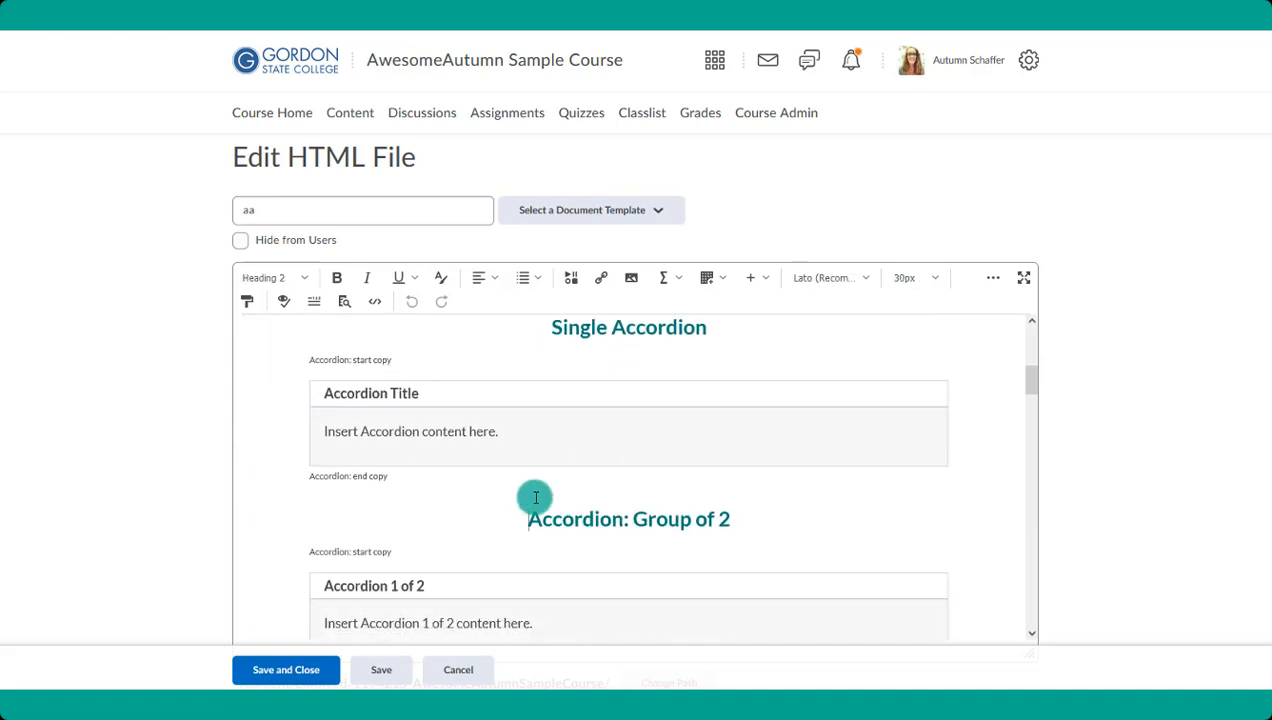
{"action": "left_click_drag", "start_coordinate": [535, 497], "coordinate": [455, 323]}
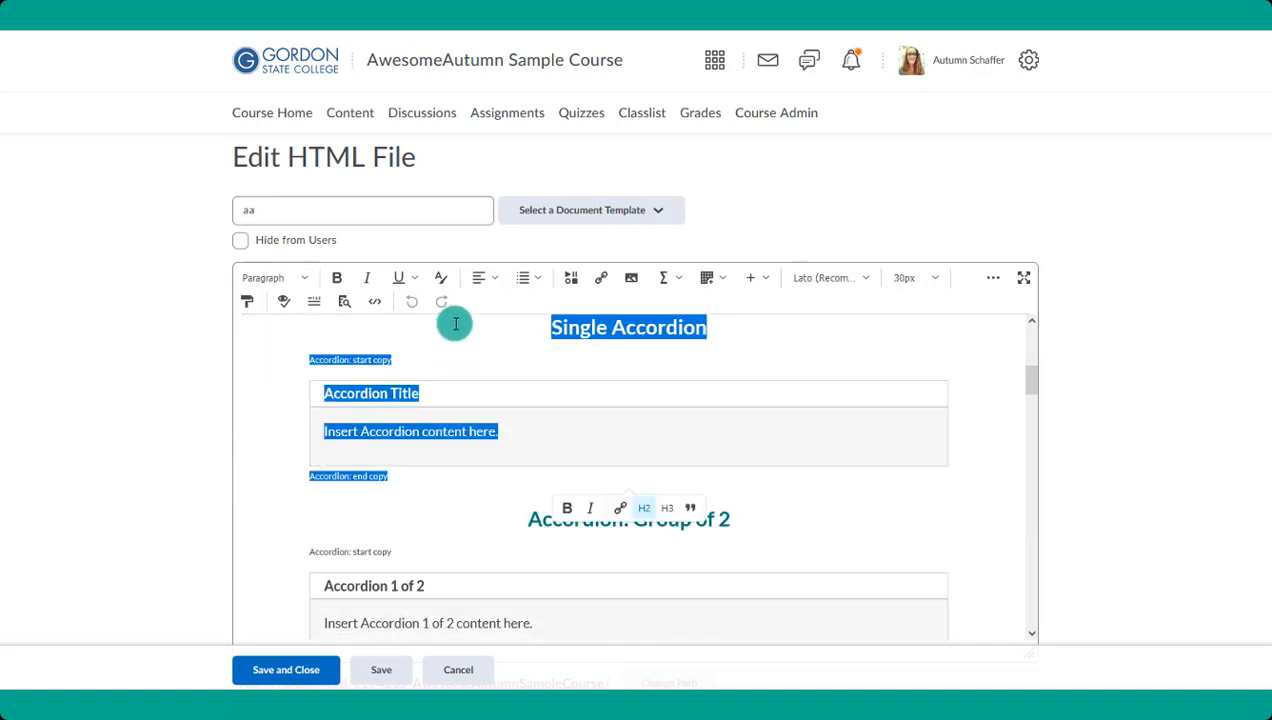
{"action": "key", "text": "Delete"}
- Delete all accordion sections from "Accordion: Group of 3" through the group of 6, keeping only the group of 2
{"action": "scroll", "coordinate": [540, 312], "scroll_direction": "up", "scroll_amount": 2}
{"action": "scroll", "coordinate": [547, 391], "scroll_direction": "down", "scroll_amount": 3}
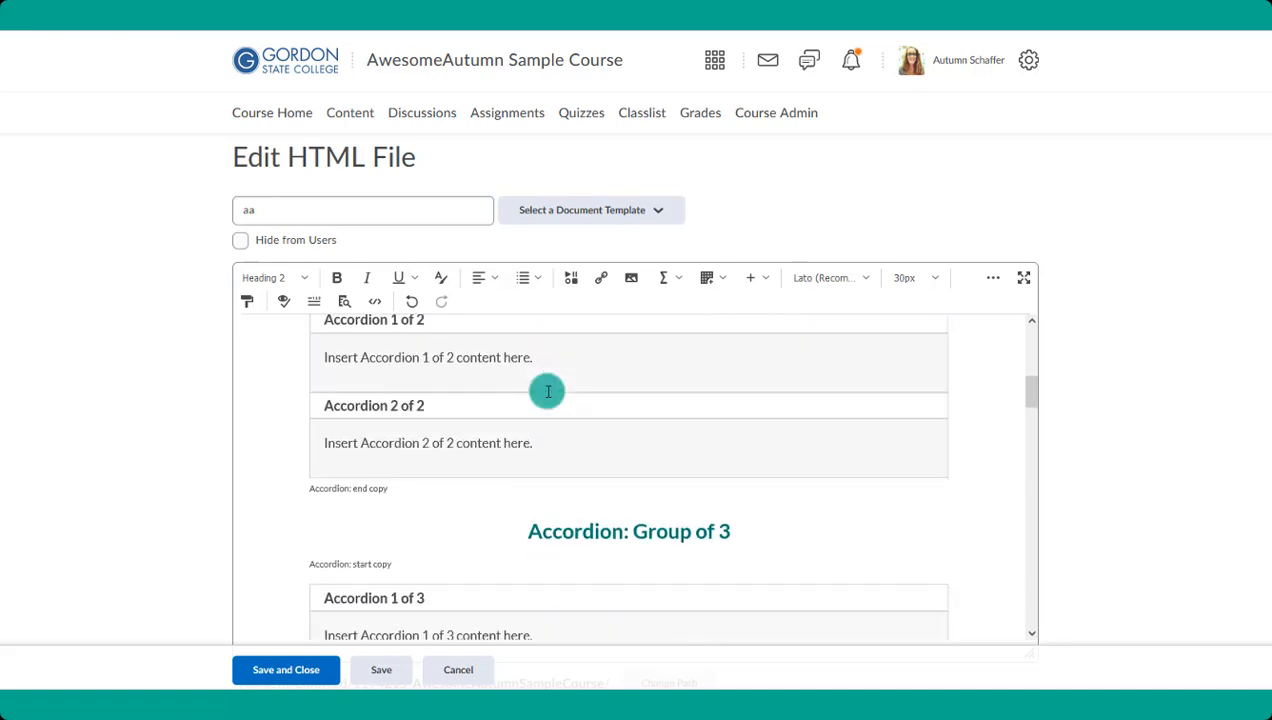
{"action": "left_click_drag", "start_coordinate": [517, 516], "coordinate": [639, 571]}
{"action": "scroll", "coordinate": [639, 571], "scroll_direction": "down", "scroll_amount": 10}
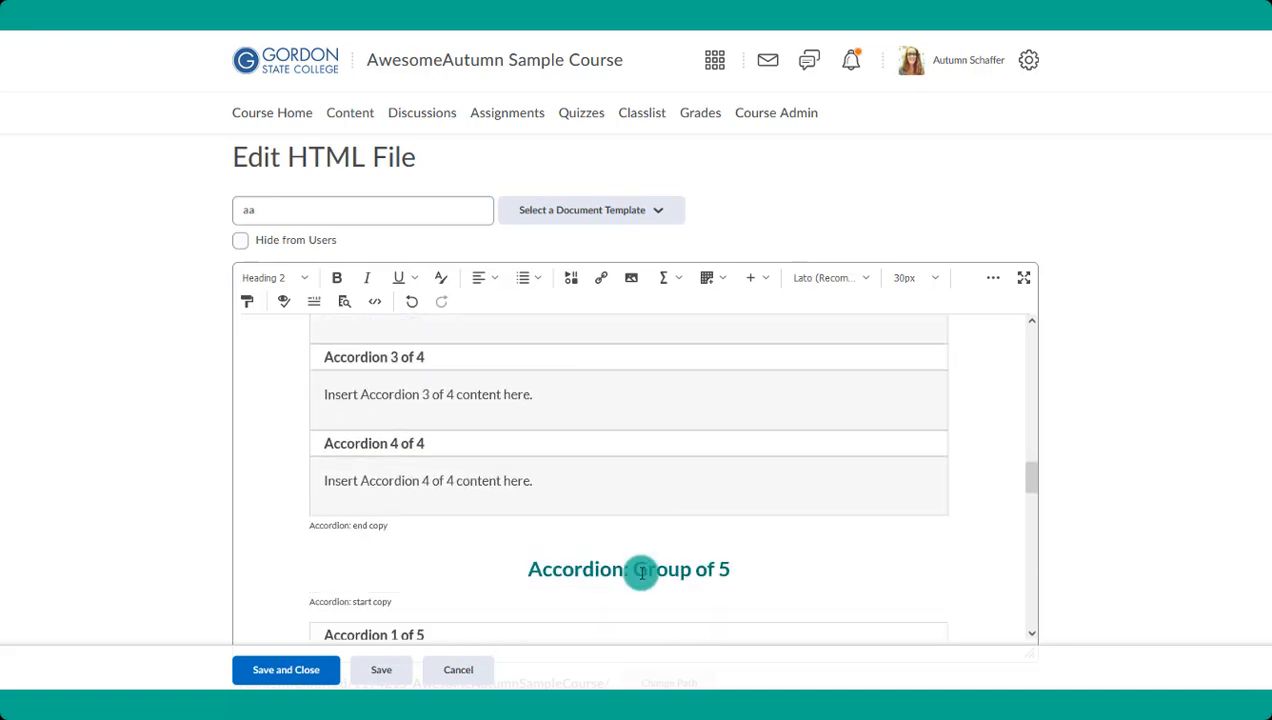
{"action": "scroll", "coordinate": [639, 571], "scroll_direction": "down", "scroll_amount": 10}
{"action": "left_click", "coordinate": [709, 540], "text": "shift"}
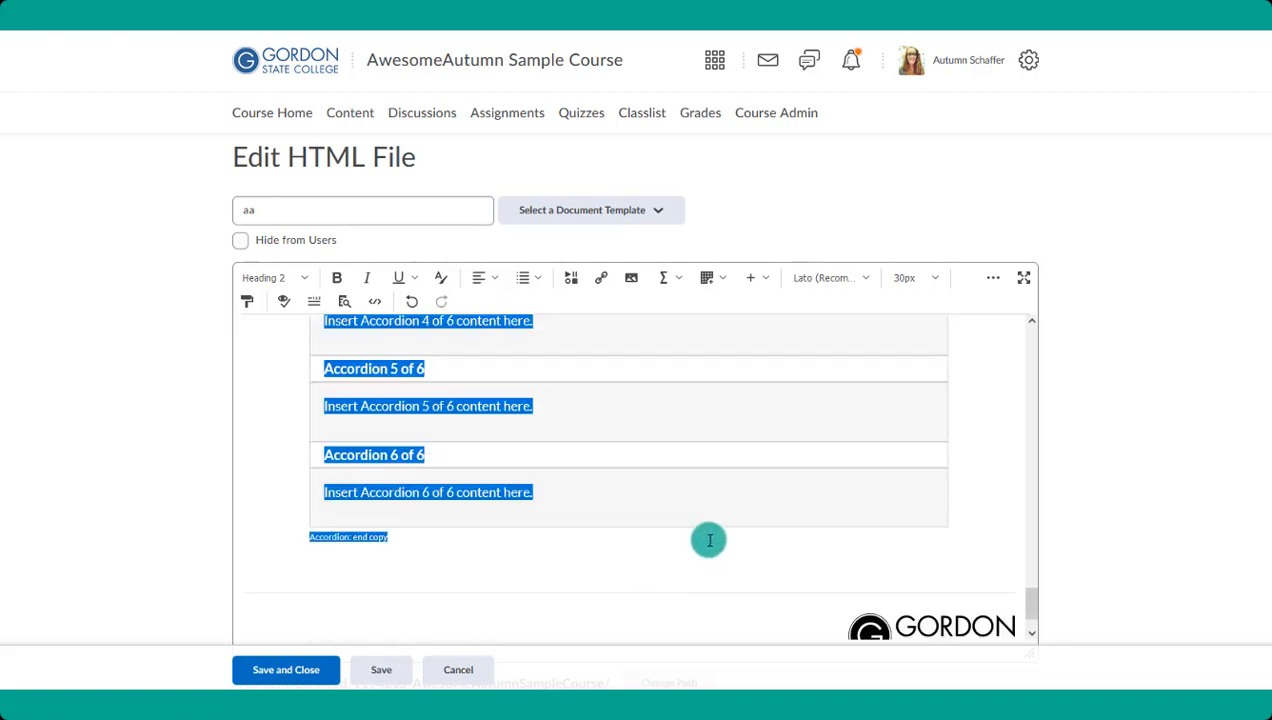
{"action": "key", "text": "Delete"}
{"action": "scroll", "coordinate": [680, 510], "scroll_direction": "up", "scroll_amount": 5}
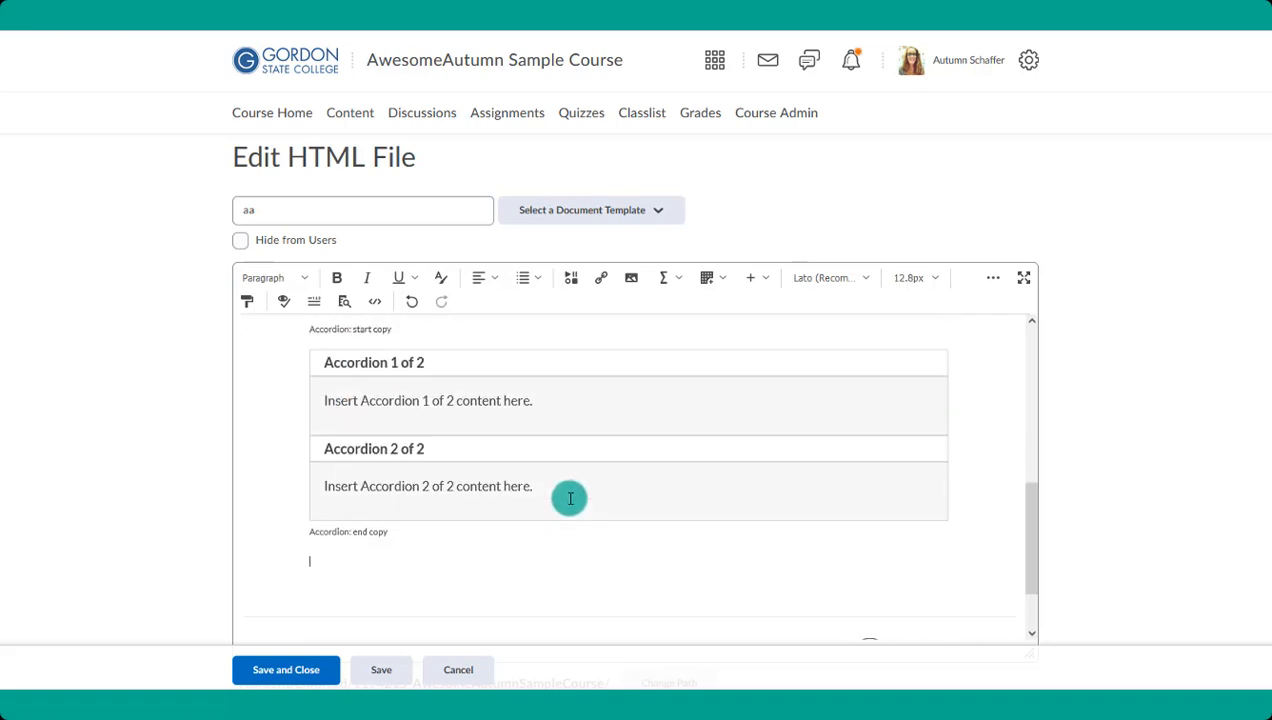
- Remove the start copy marker and fill the two accordions with Milk and Dark Chocolate Chip text under the heading "Types of Chocolate Chip Cookies"
{"action": "scroll", "coordinate": [421, 622], "scroll_direction": "down", "scroll_amount": 1}
{"action": "left_click_drag", "start_coordinate": [412, 395], "coordinate": [287, 392]}
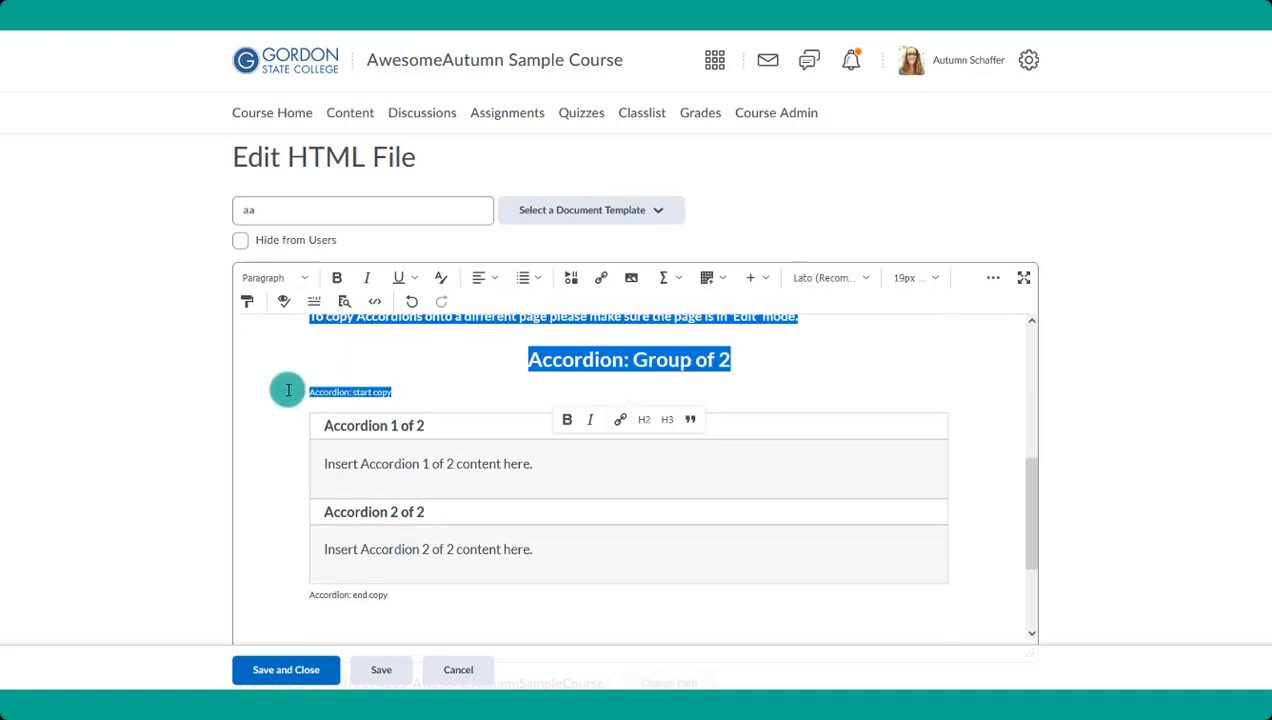
{"action": "left_click", "coordinate": [404, 393]}
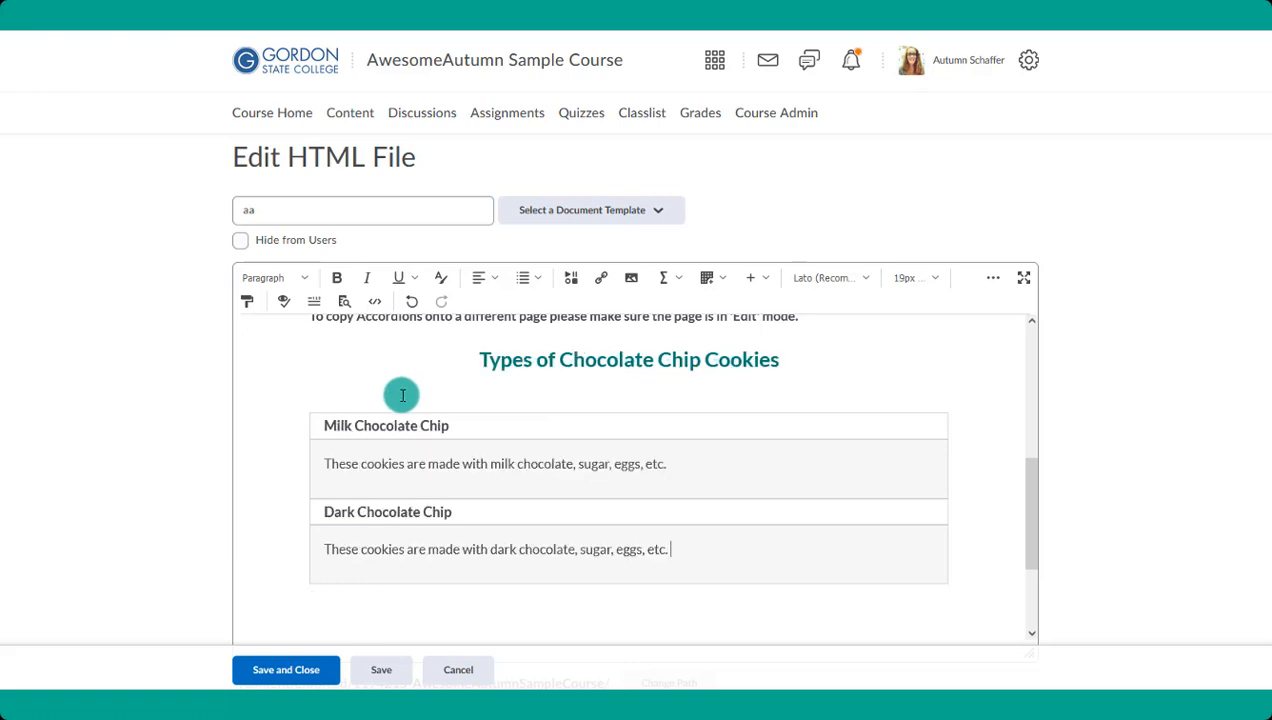
{"action": "scroll", "coordinate": [402, 394], "scroll_direction": "up", "scroll_amount": 2}
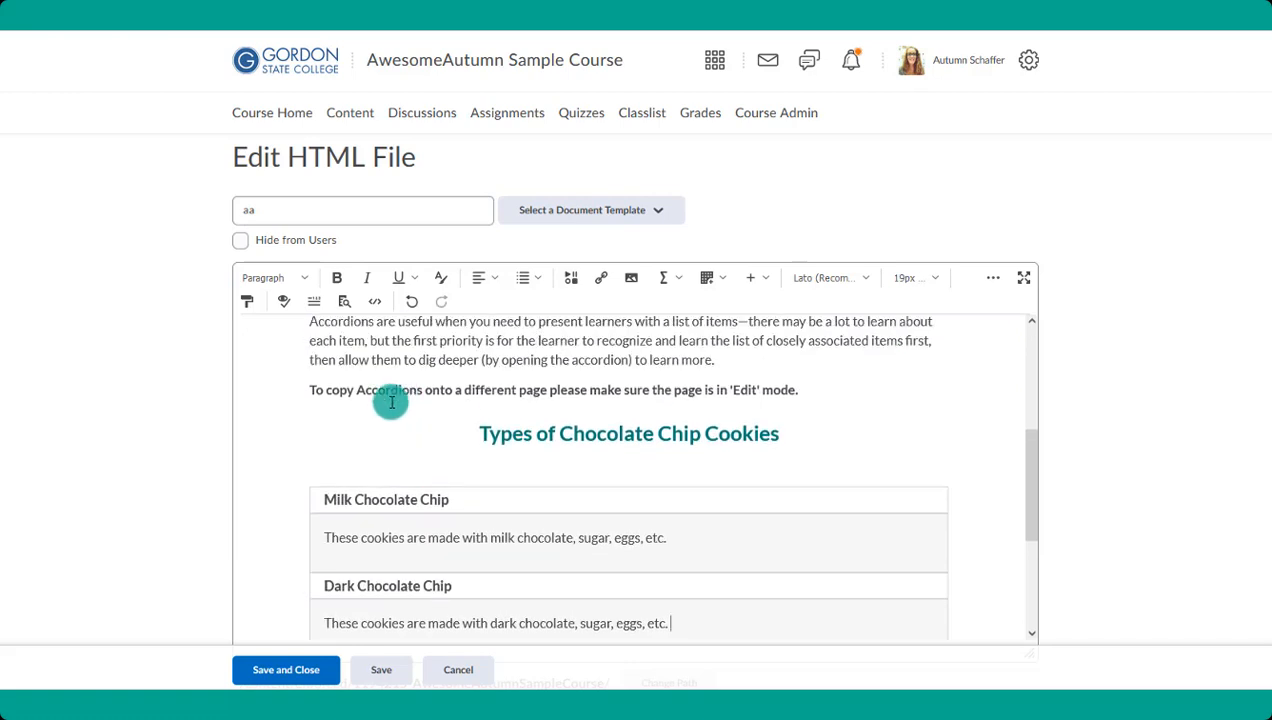
- Check the edited accordion page from the footer up to its heading, and save and close the file
{"action": "scroll", "coordinate": [440, 480], "scroll_direction": "down", "scroll_amount": 1}
{"action": "scroll", "coordinate": [433, 490], "scroll_direction": "down", "scroll_amount": 2}
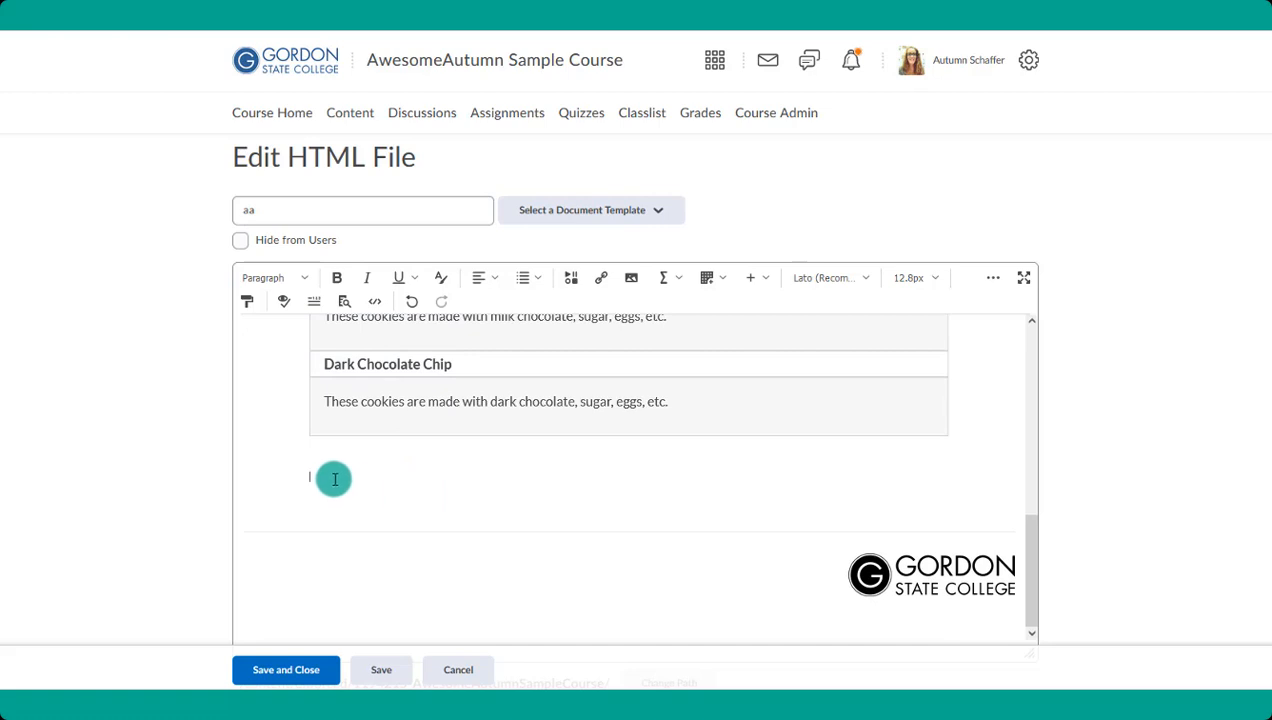
{"action": "scroll", "coordinate": [383, 441], "scroll_direction": "up", "scroll_amount": 3}
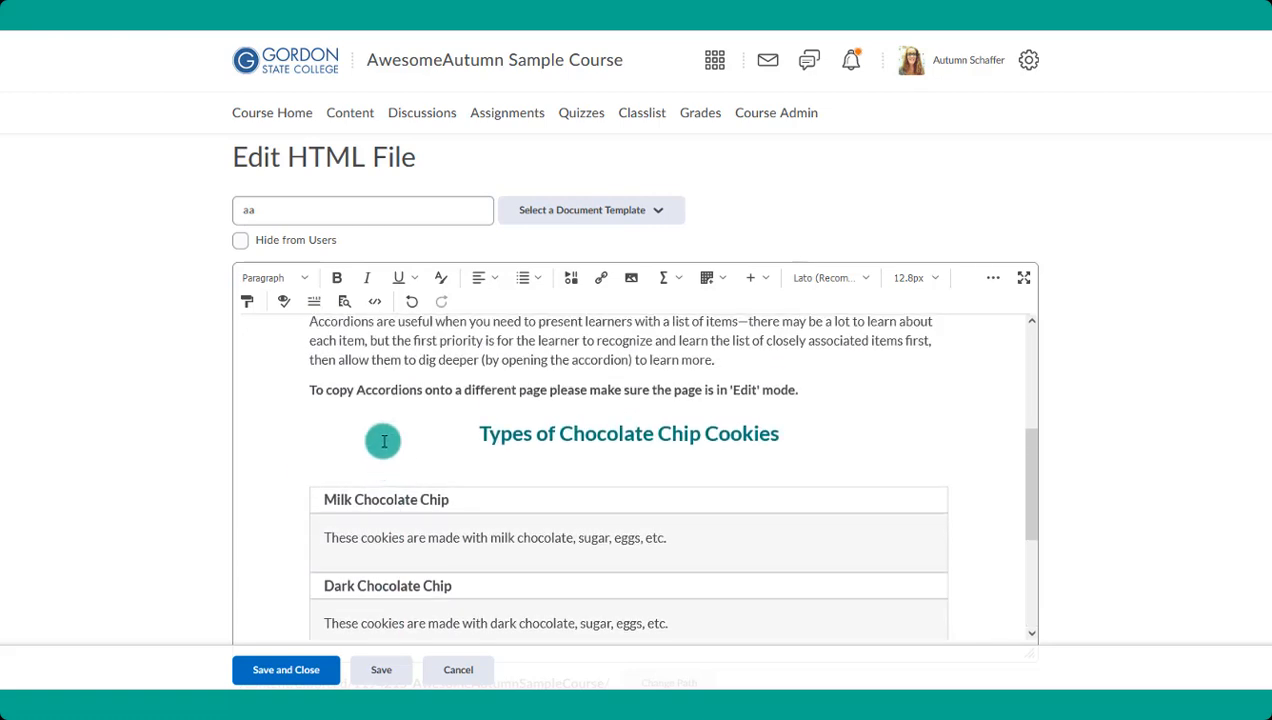
{"action": "scroll", "coordinate": [440, 434], "scroll_direction": "up", "scroll_amount": 1}
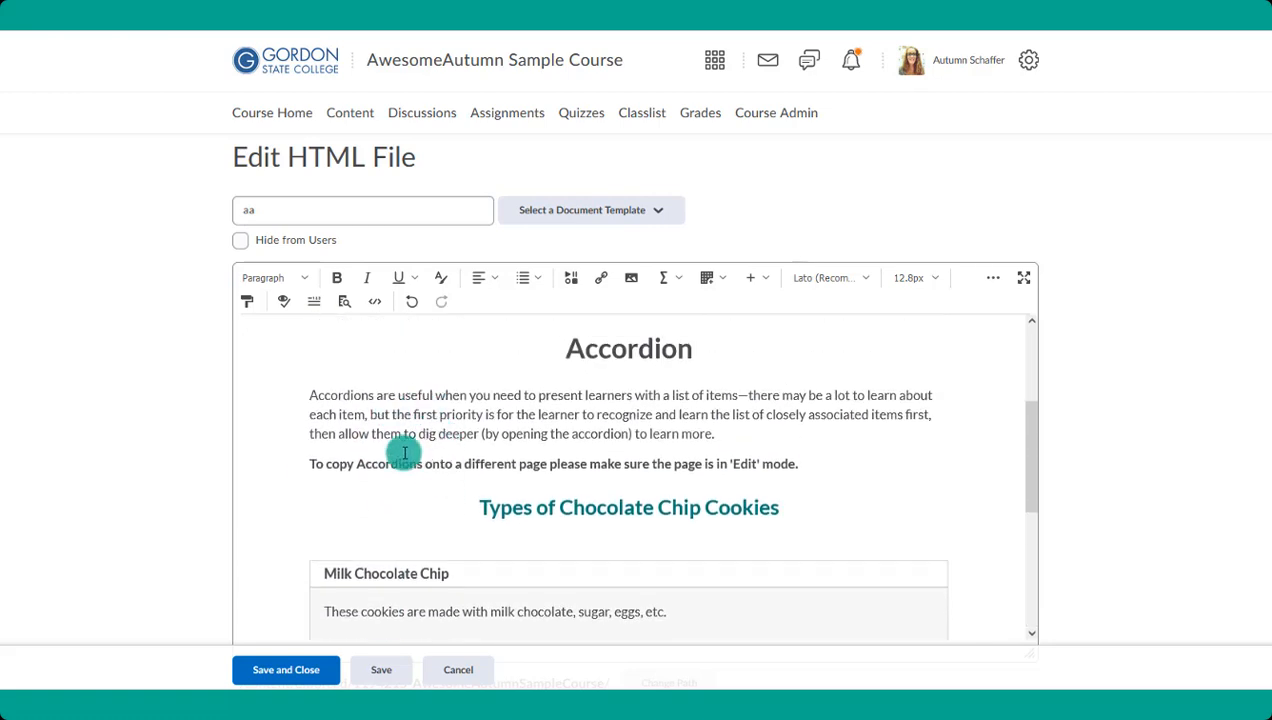
{"action": "left_click", "coordinate": [310, 669]}
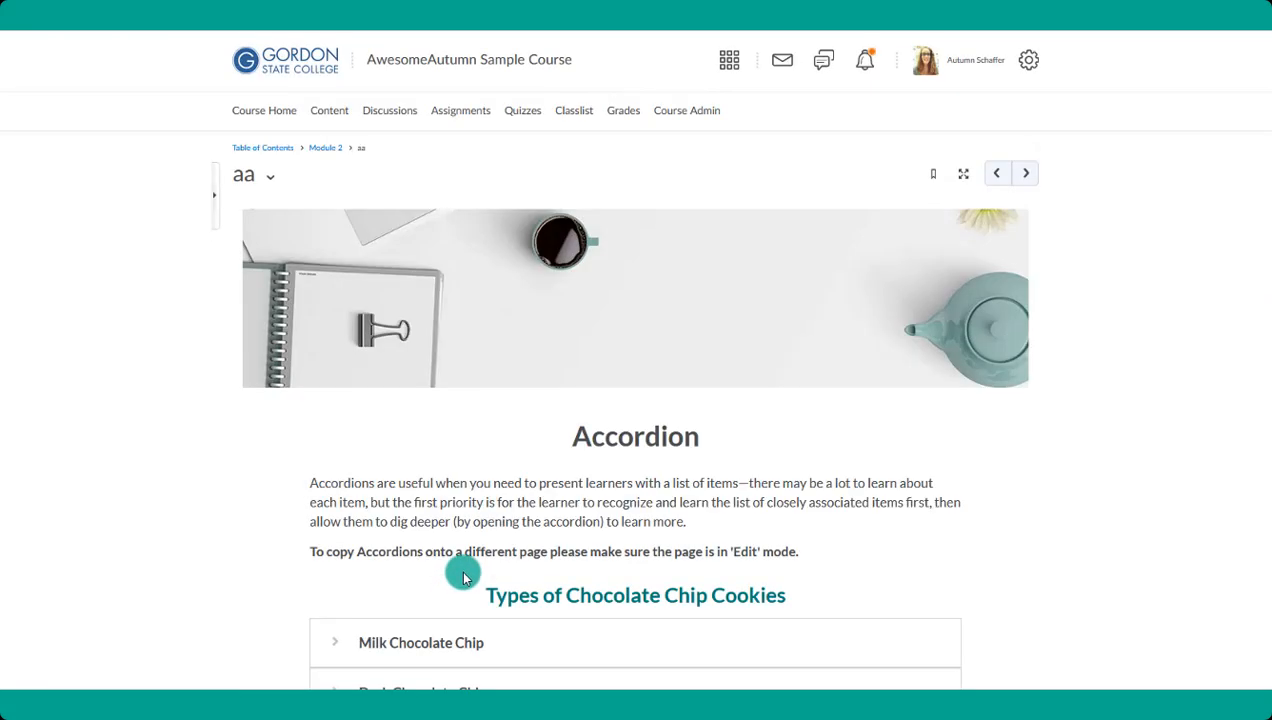
- Expand the Milk Chocolate Chip and Dark Chocolate Chip accordions on the saved page to check their content
{"action": "scroll", "coordinate": [415, 462], "scroll_direction": "down", "scroll_amount": 3}
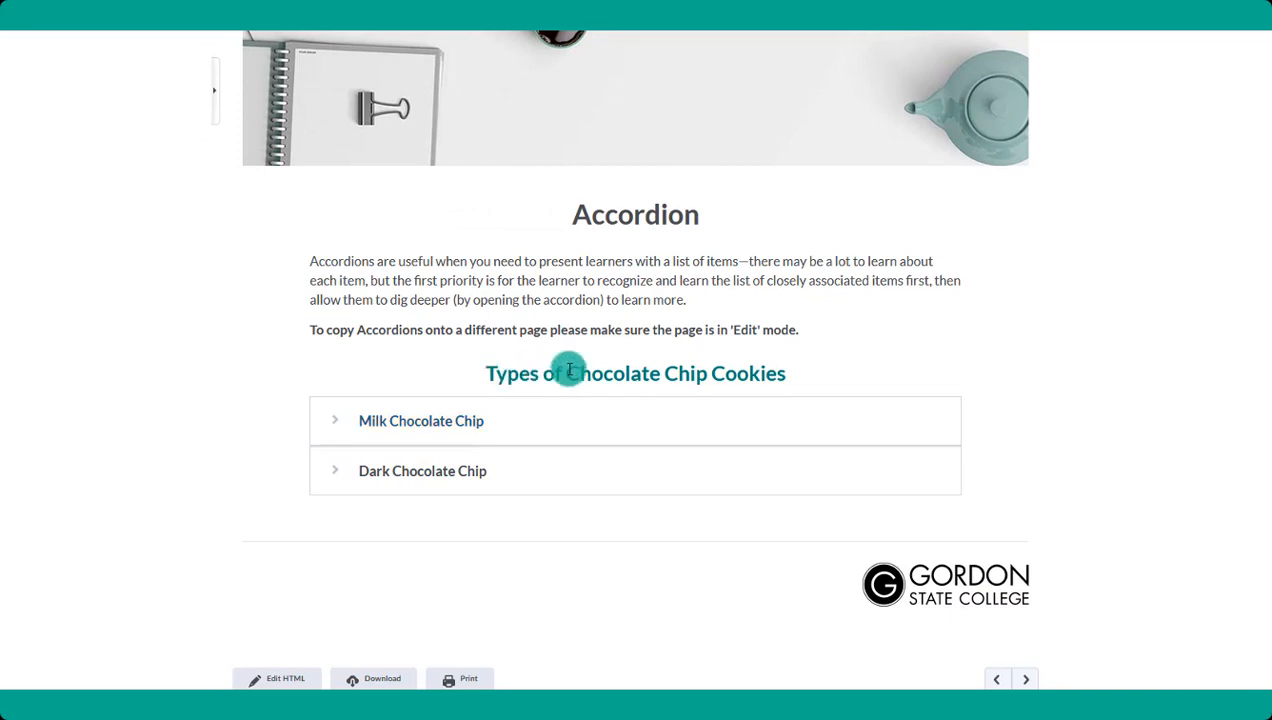
{"action": "left_click", "coordinate": [337, 425]}
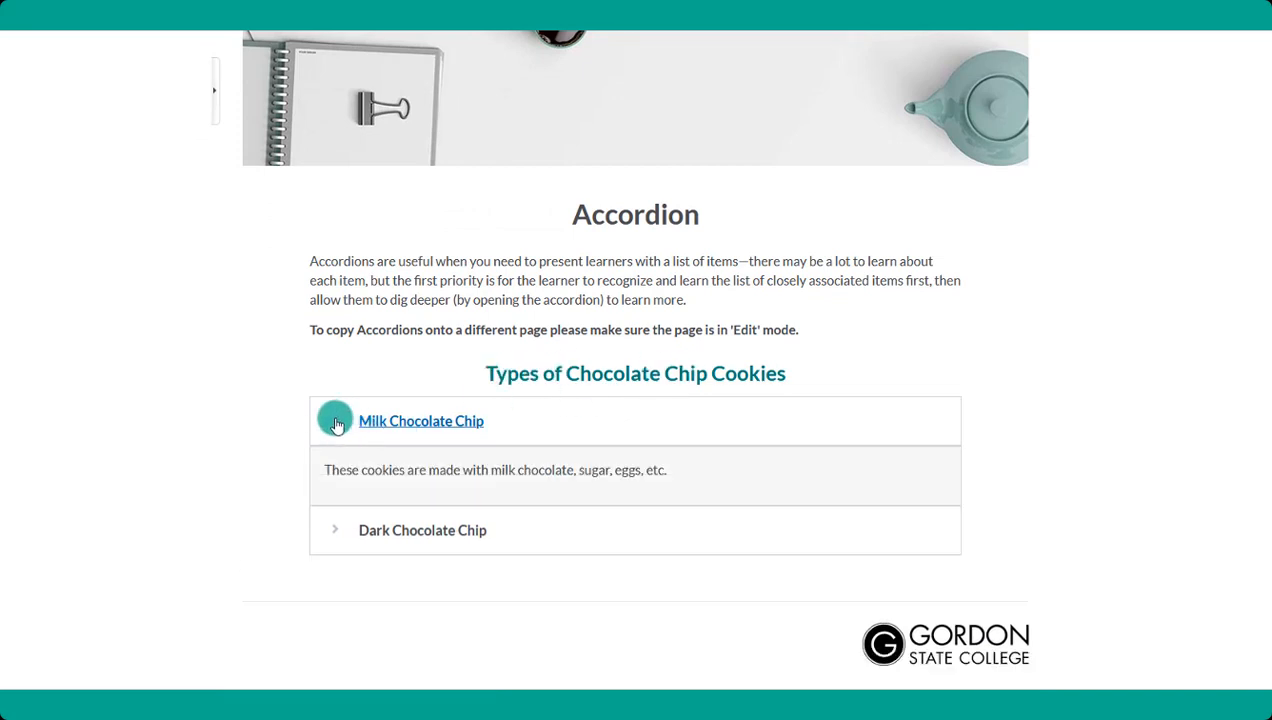
{"action": "left_click", "coordinate": [334, 533]}
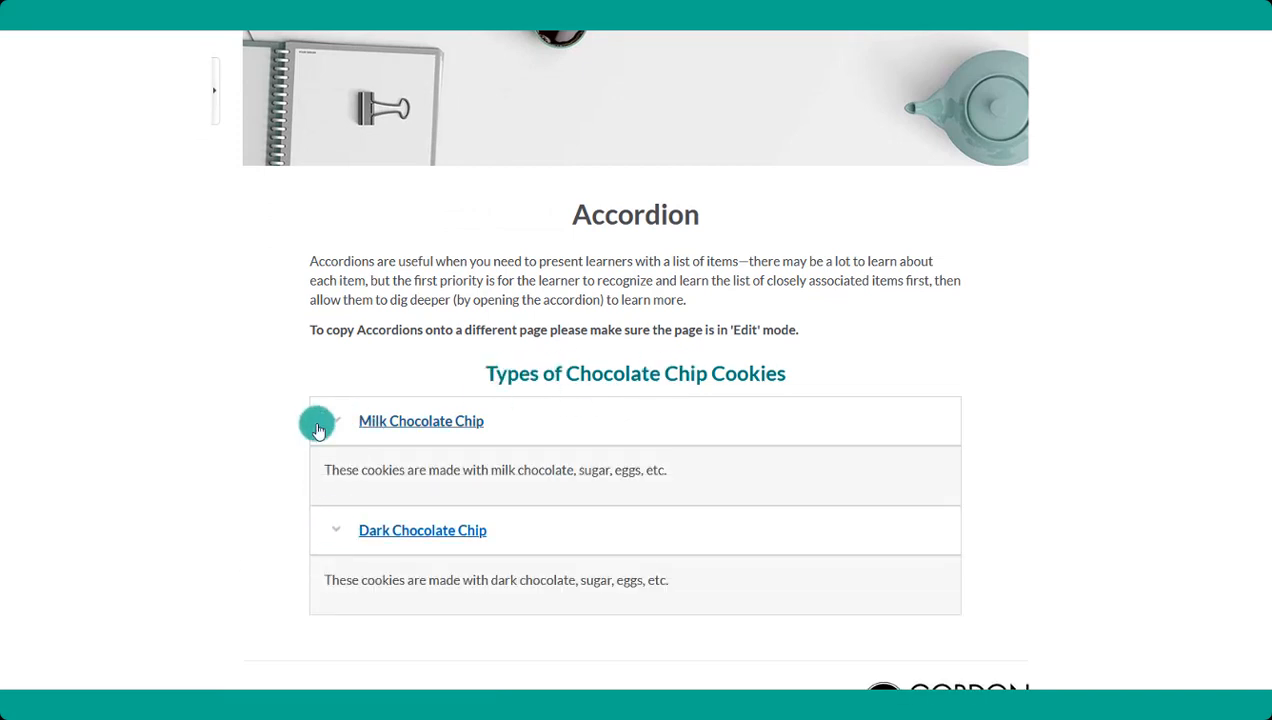
{"action": "scroll", "coordinate": [318, 427], "scroll_direction": "down", "scroll_amount": 2}
{"action": "scroll", "coordinate": [318, 430], "scroll_direction": "up", "scroll_amount": 2}
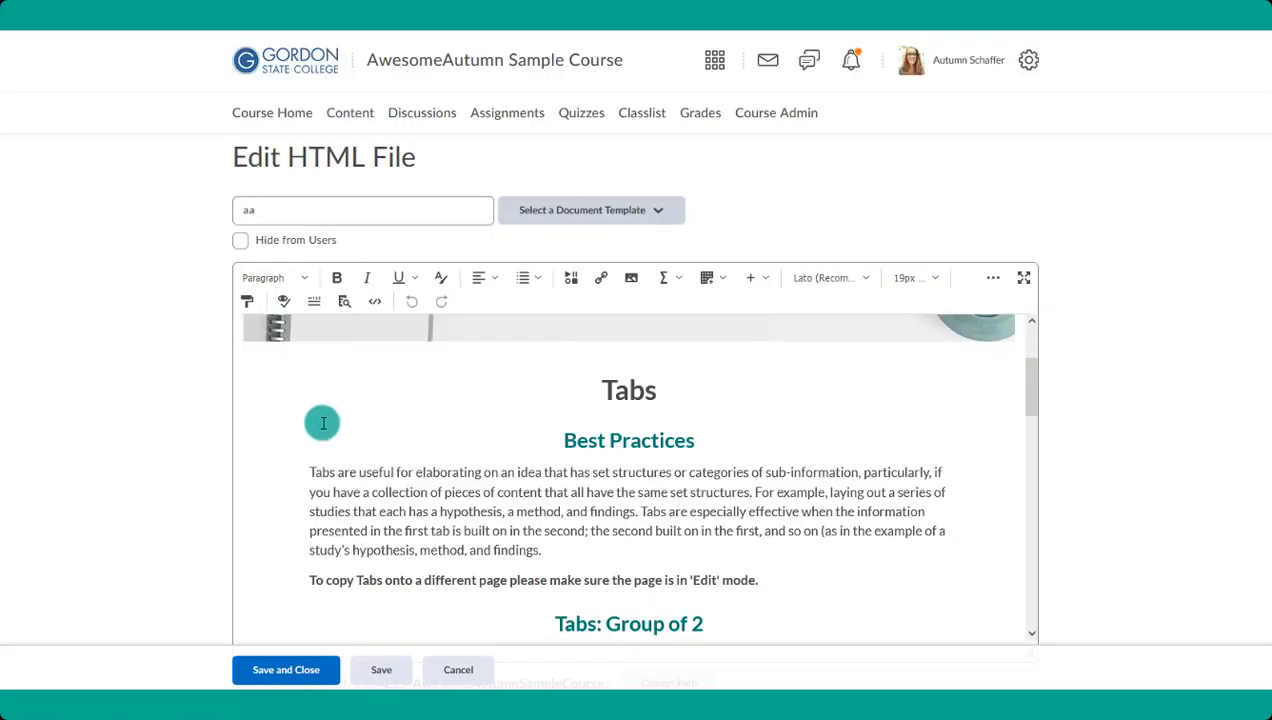
- Apply the 10_tabs document template to page "aa" and delete every tab section from "Tabs: Group of 3" onward
{"action": "left_click", "coordinate": [528, 210]}
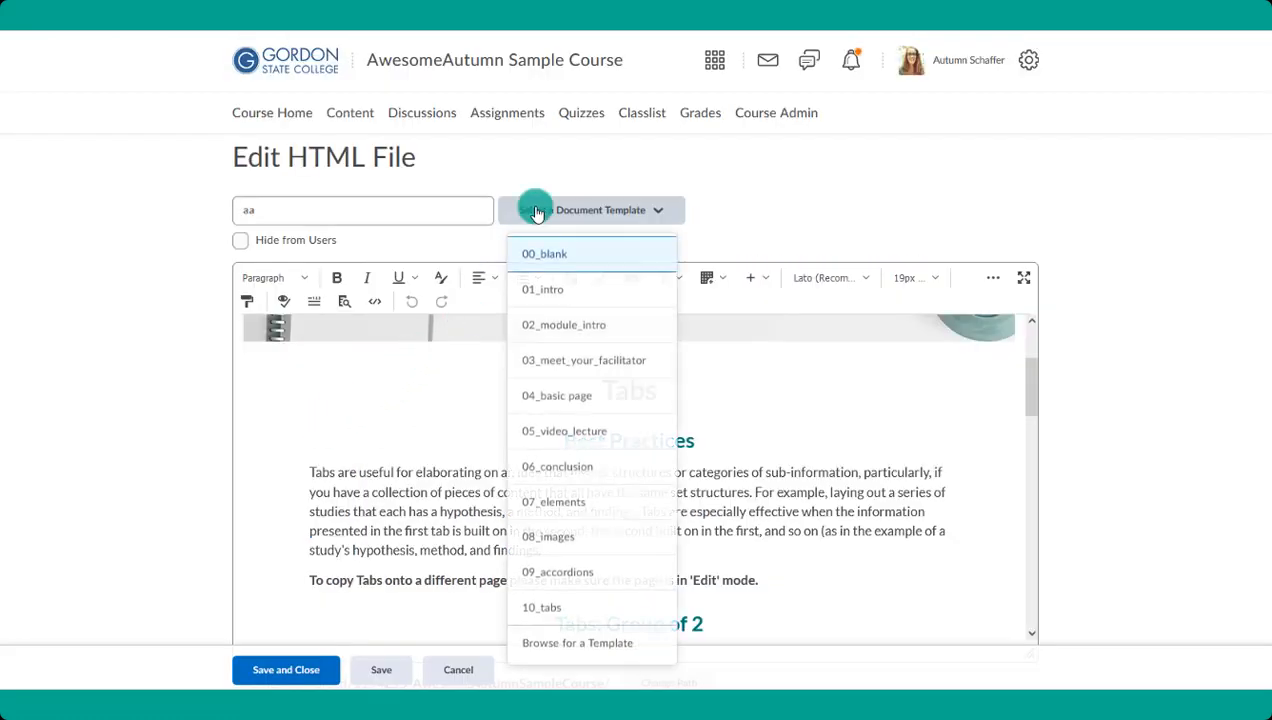
{"action": "left_click", "coordinate": [578, 618]}
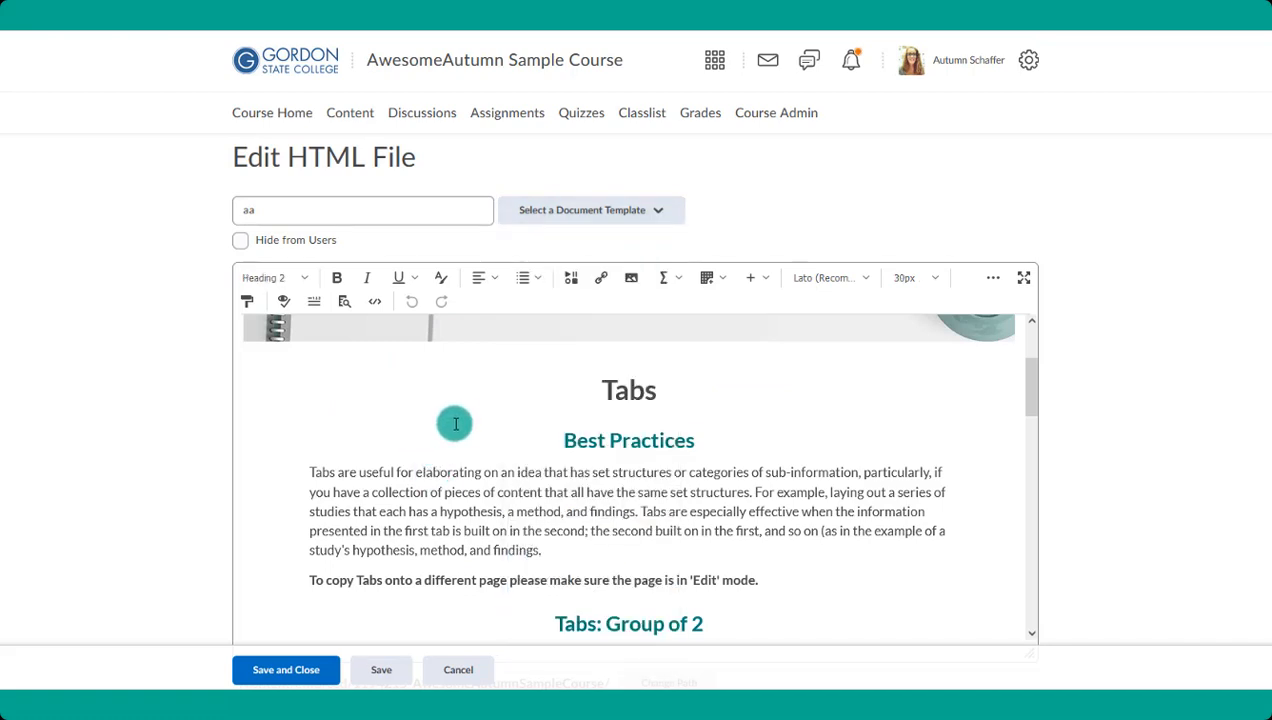
{"action": "scroll", "coordinate": [554, 440], "scroll_direction": "down", "scroll_amount": 3}
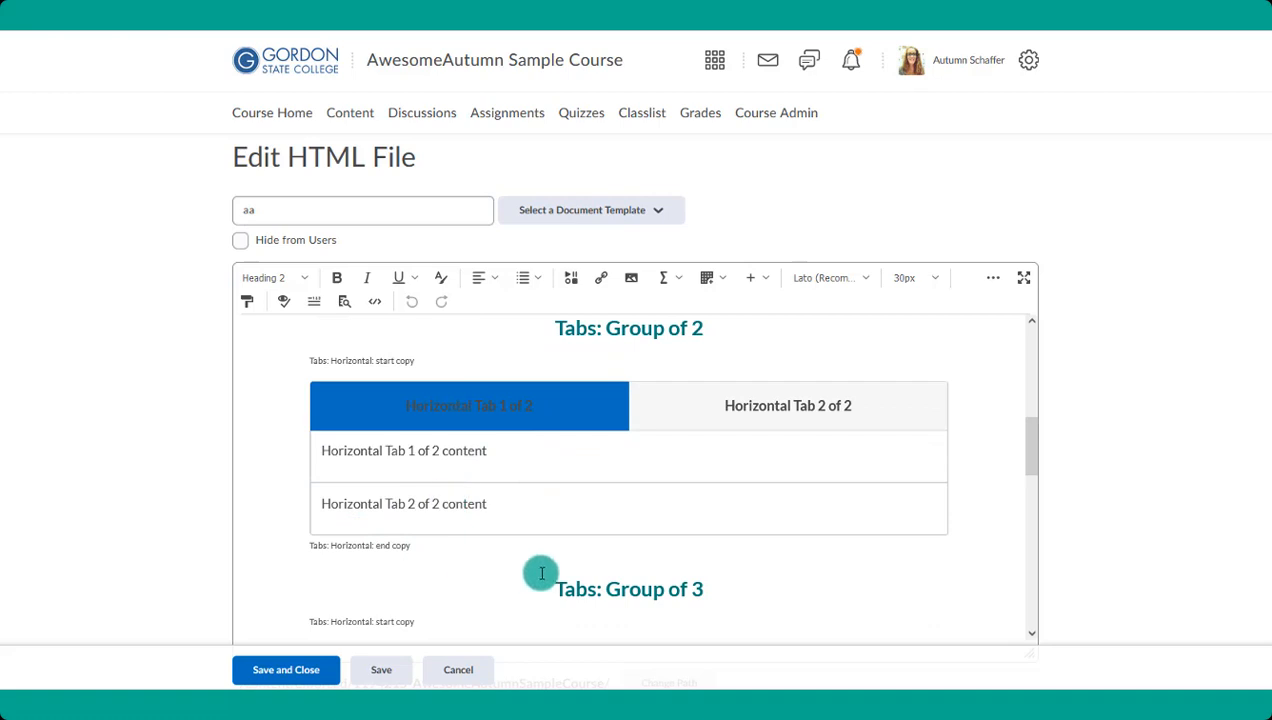
{"action": "left_click_drag", "start_coordinate": [538, 572], "coordinate": [711, 407]}
{"action": "key", "text": "Delete"}
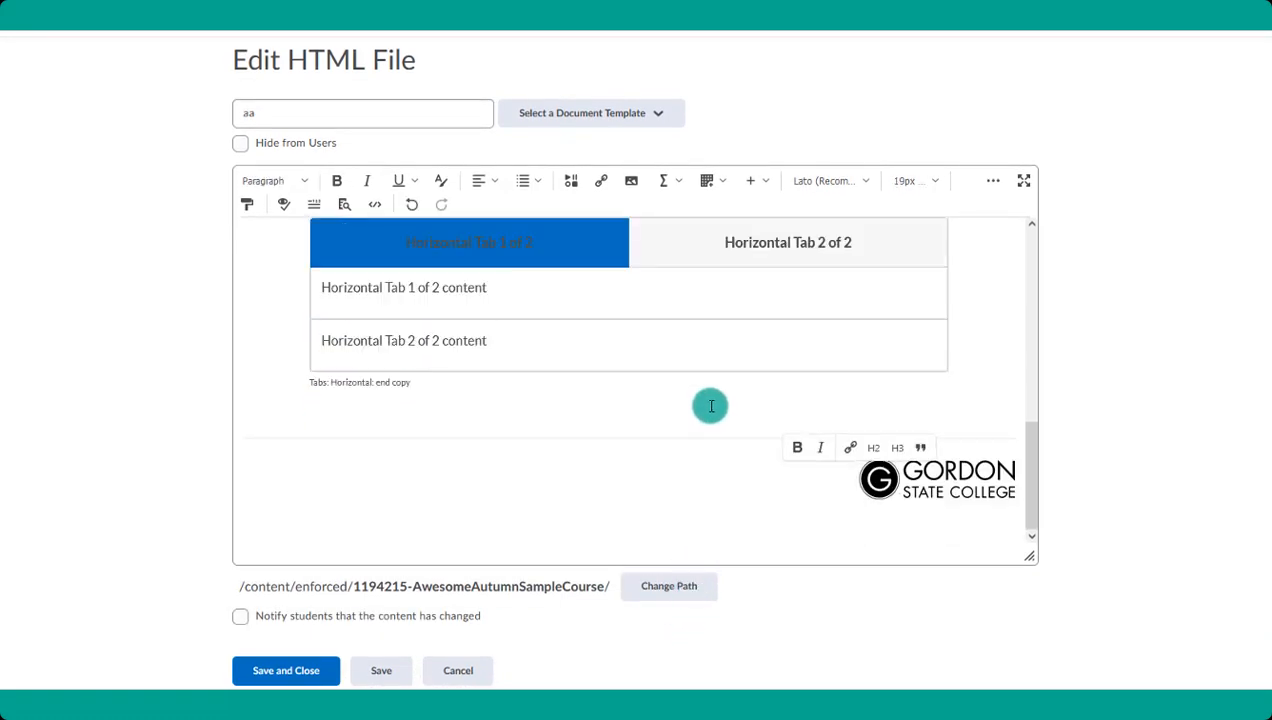
- Delete the "Tabs: Horizontal: start copy" and "Tabs: Horizontal: end copy" markers around the group of 2 tabs
{"action": "scroll", "coordinate": [711, 405], "scroll_direction": "up", "scroll_amount": 5}
{"action": "left_click_drag", "start_coordinate": [446, 420], "coordinate": [304, 417]}
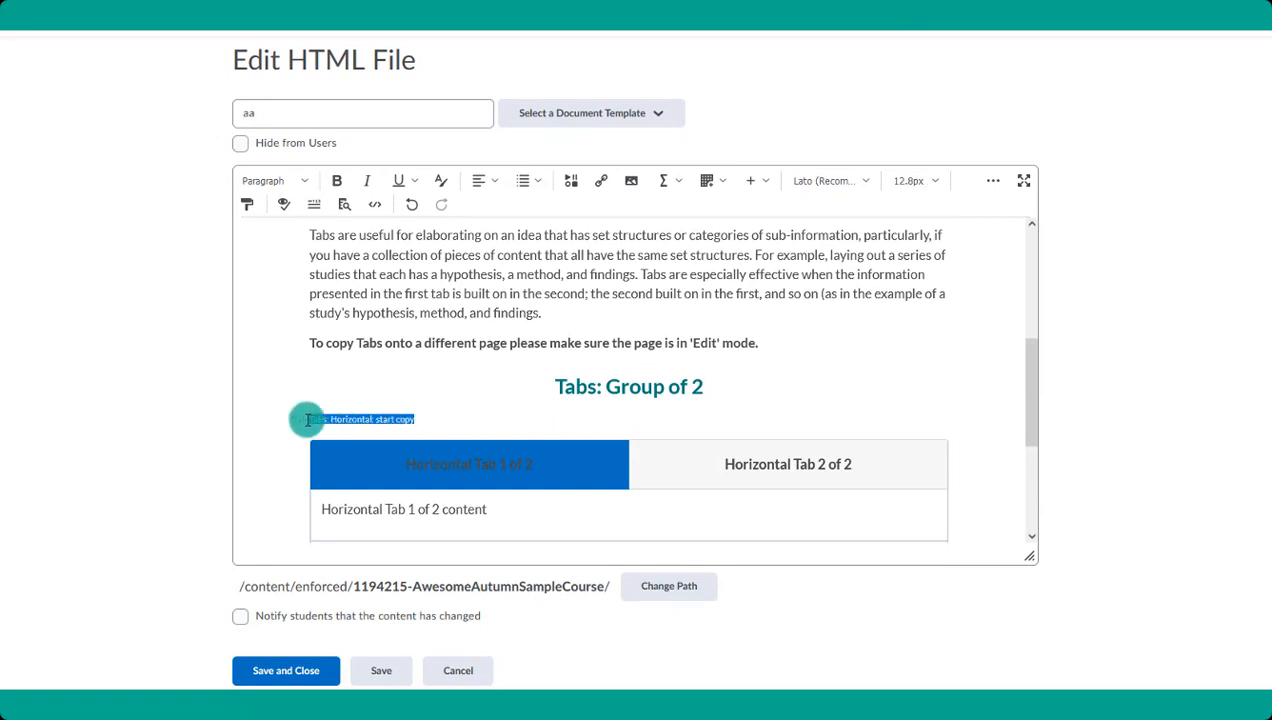
{"action": "key", "text": "Delete"}
{"action": "scroll", "coordinate": [415, 420], "scroll_direction": "down", "scroll_amount": 3}
{"action": "left_click_drag", "start_coordinate": [426, 387], "coordinate": [304, 391]}
{"action": "key", "text": "Delete"}
- Change the page title to "Cookie Types", the subheading to "The Flavor Differences" and the tab group heading to "Flavor Types"
{"action": "scroll", "coordinate": [518, 428], "scroll_direction": "up", "scroll_amount": 4}
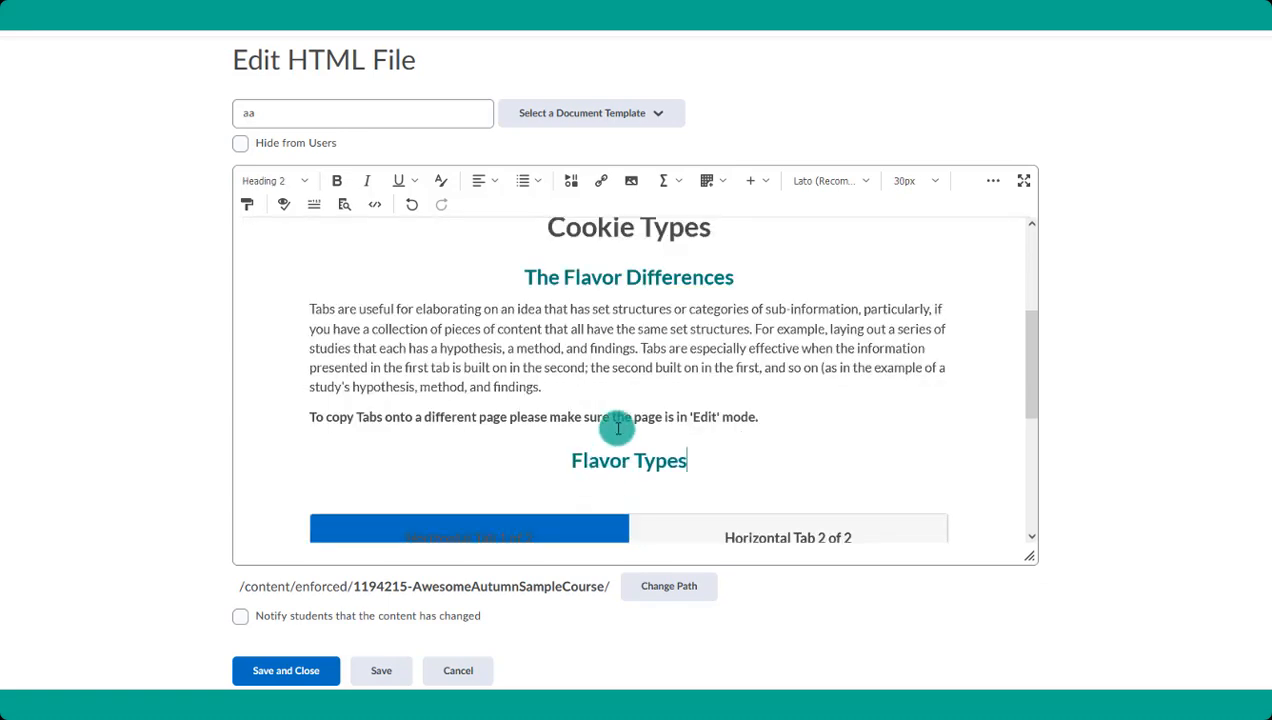
{"action": "scroll", "coordinate": [619, 430], "scroll_direction": "down", "scroll_amount": 2}
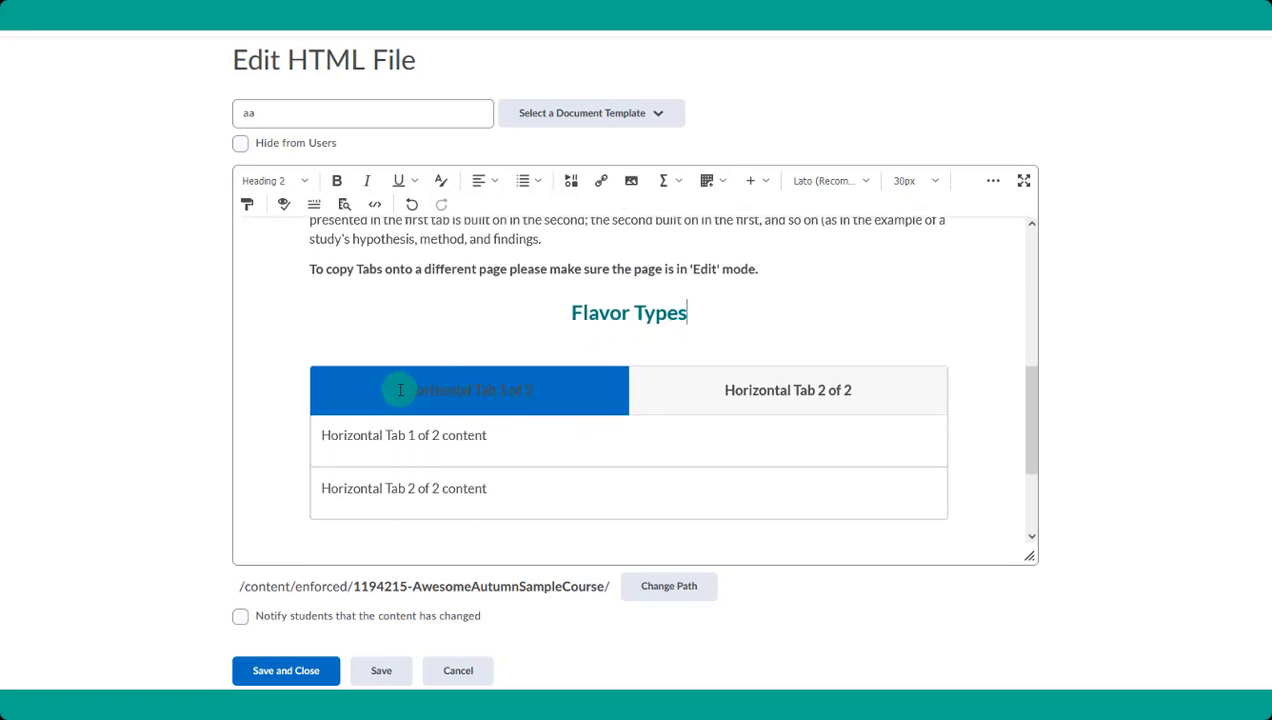
- Rename the two tabs Milk Chocolate and Dark Chocolate, replace their placeholder content with a flavor description each, and save and close the file
{"action": "left_click_drag", "start_coordinate": [400, 390], "coordinate": [534, 390]}
{"action": "left_click_drag", "start_coordinate": [489, 435], "coordinate": [319, 434]}
{"action": "left_click_drag", "start_coordinate": [722, 390], "coordinate": [876, 390]}
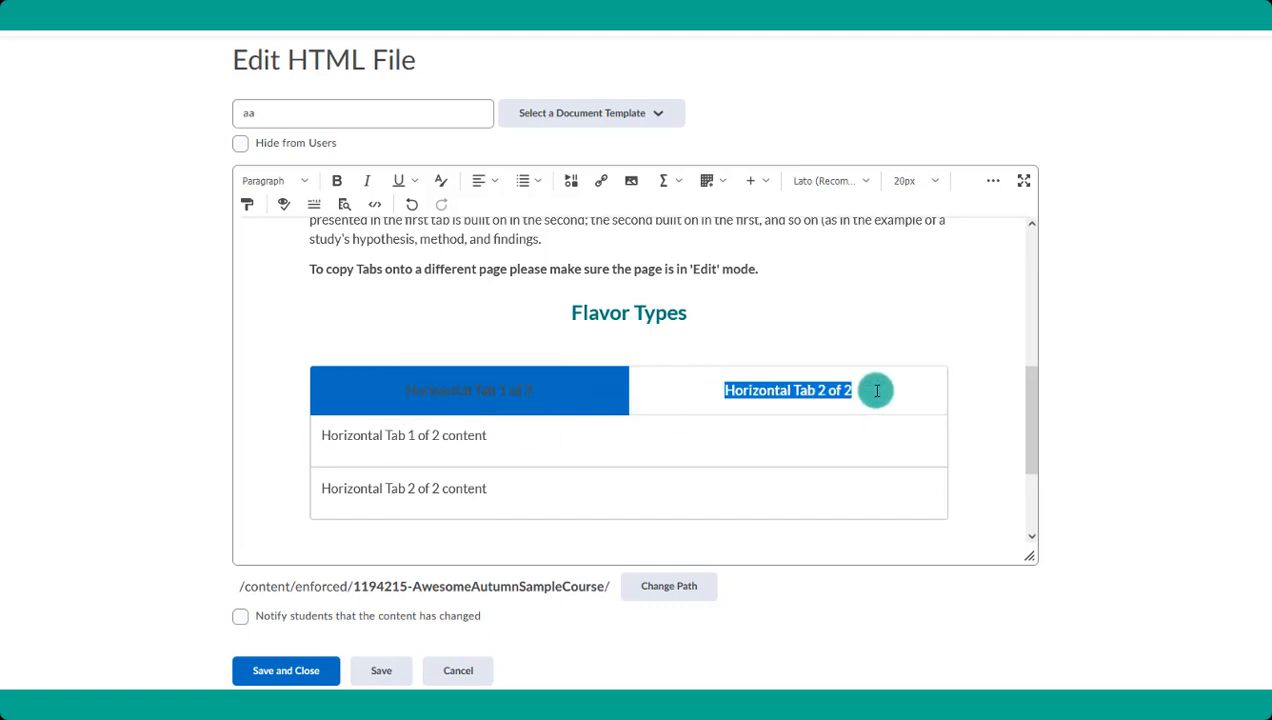
{"action": "left_click_drag", "start_coordinate": [488, 490], "coordinate": [321, 490]}
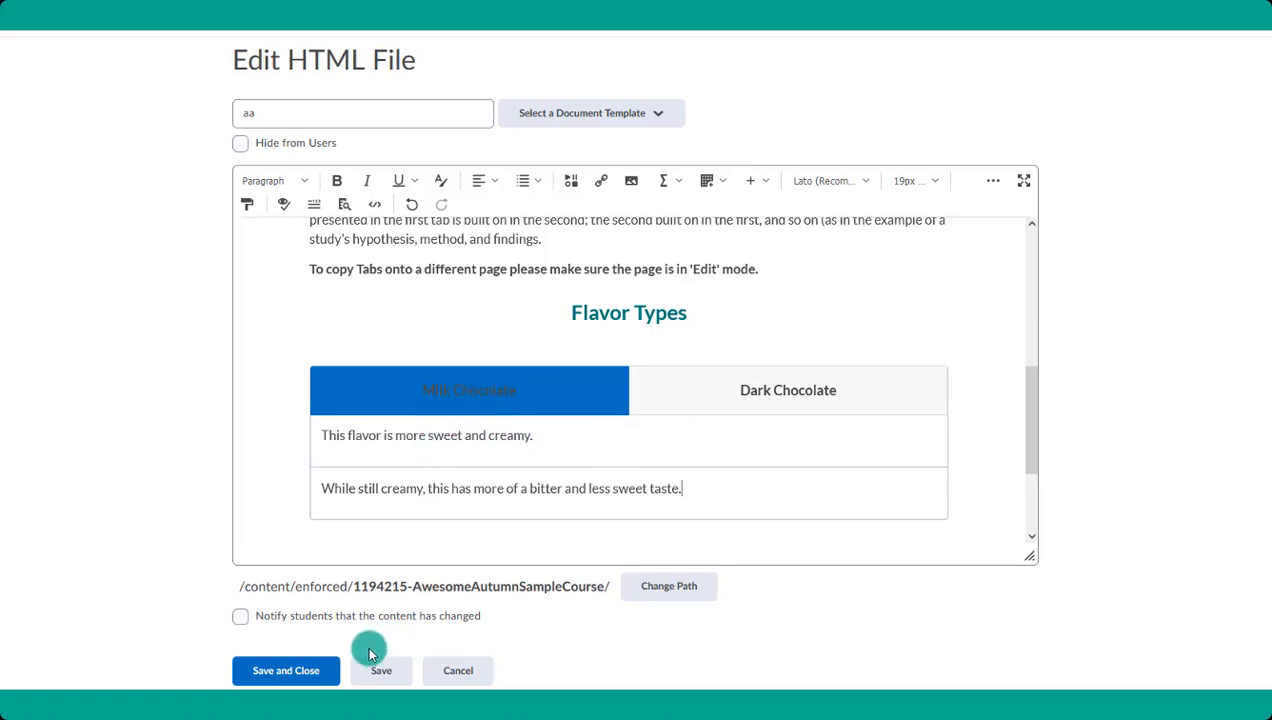
{"action": "left_click", "coordinate": [331, 671]}
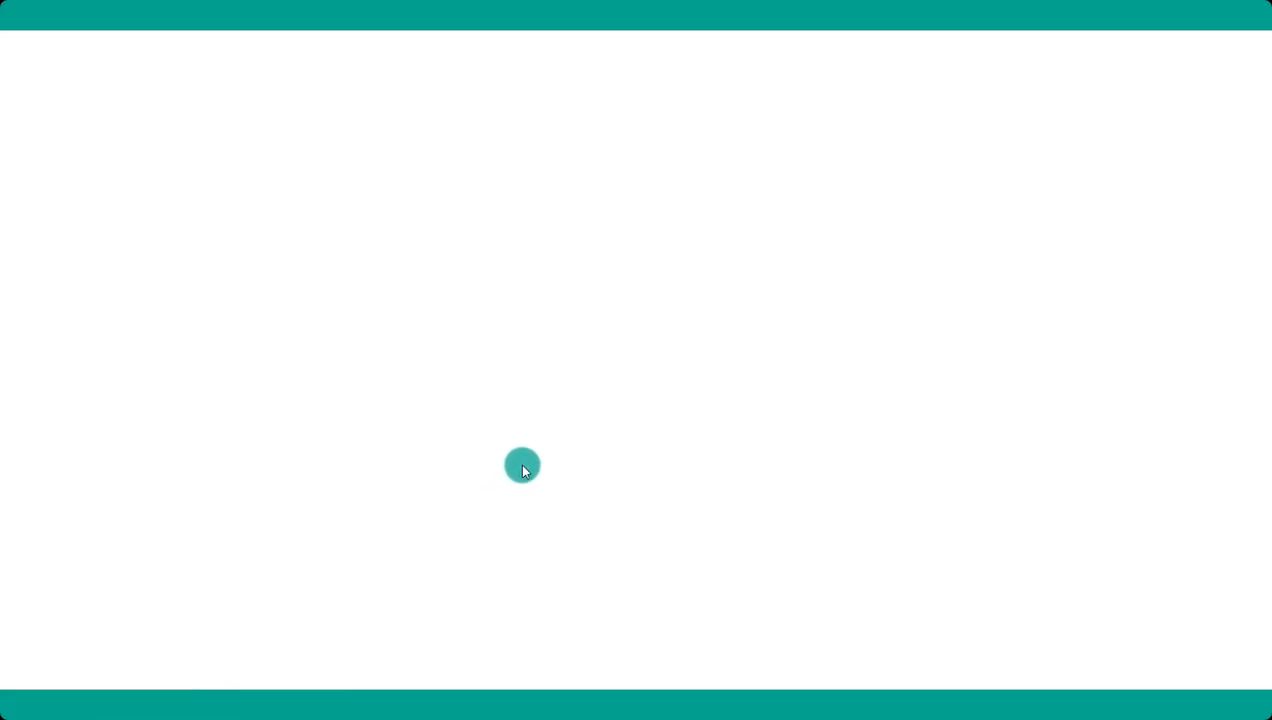
- Check the saved Cookie Types page, including the Dark Chocolate tab's content
{"action": "scroll", "coordinate": [539, 452], "scroll_direction": "down", "scroll_amount": 3}
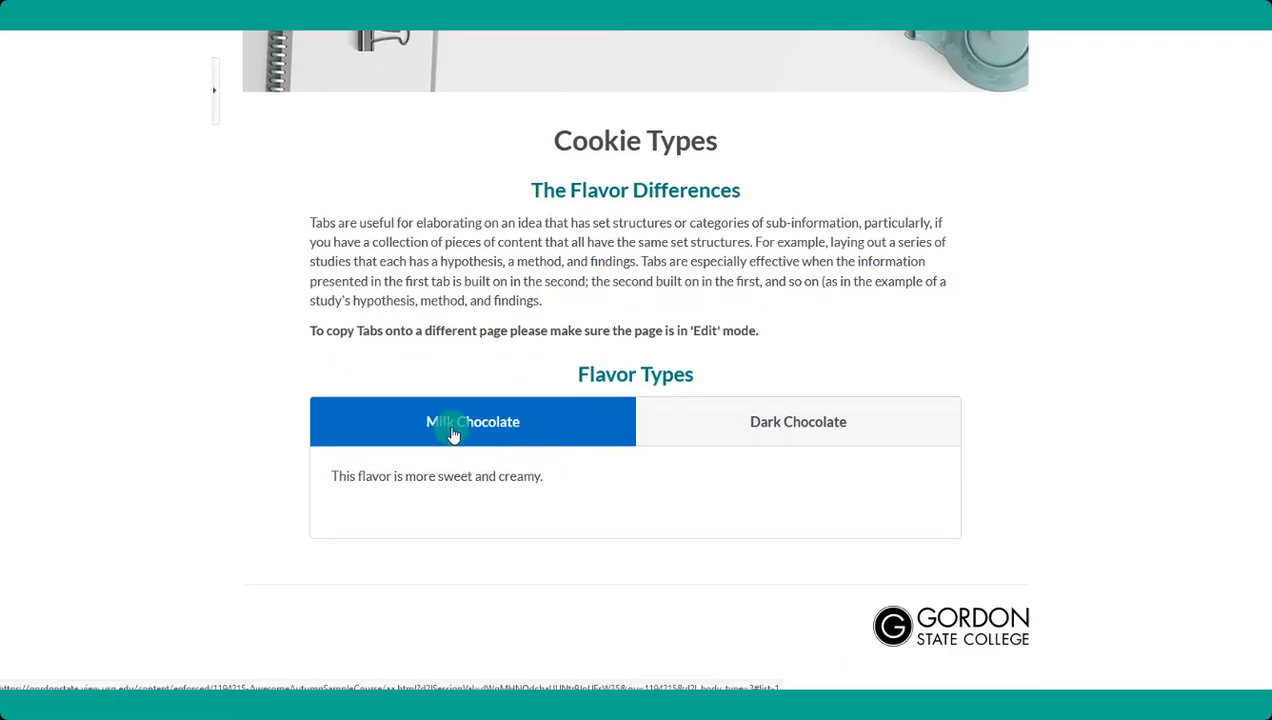
{"action": "left_click", "coordinate": [792, 426]}
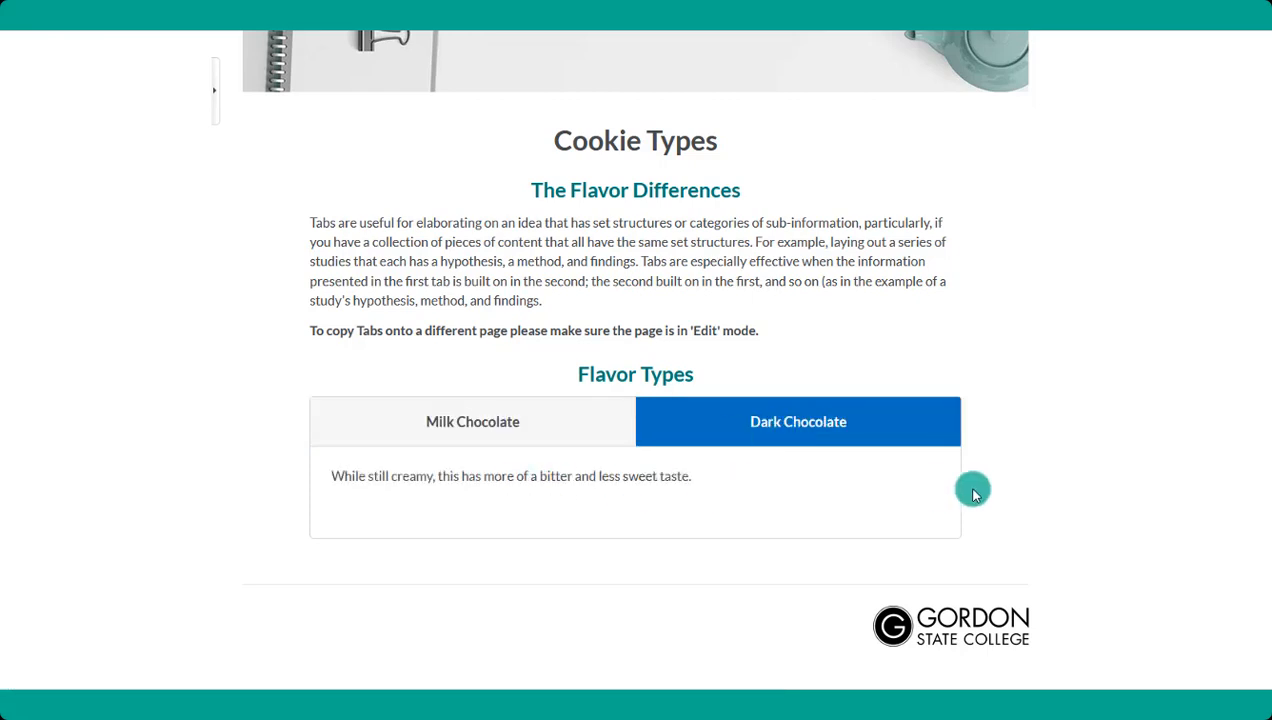
{"action": "scroll", "coordinate": [973, 490], "scroll_direction": "up", "scroll_amount": 3}
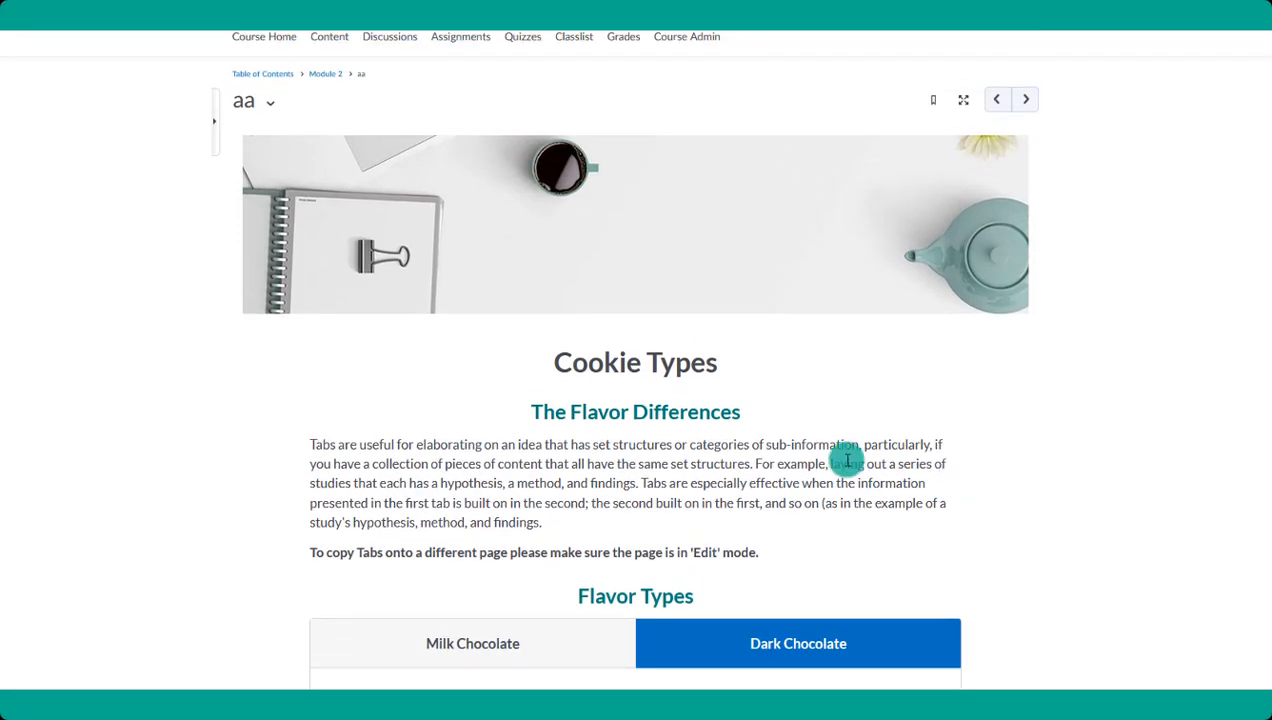
{"action": "scroll", "coordinate": [735, 459], "scroll_direction": "down", "scroll_amount": 1}
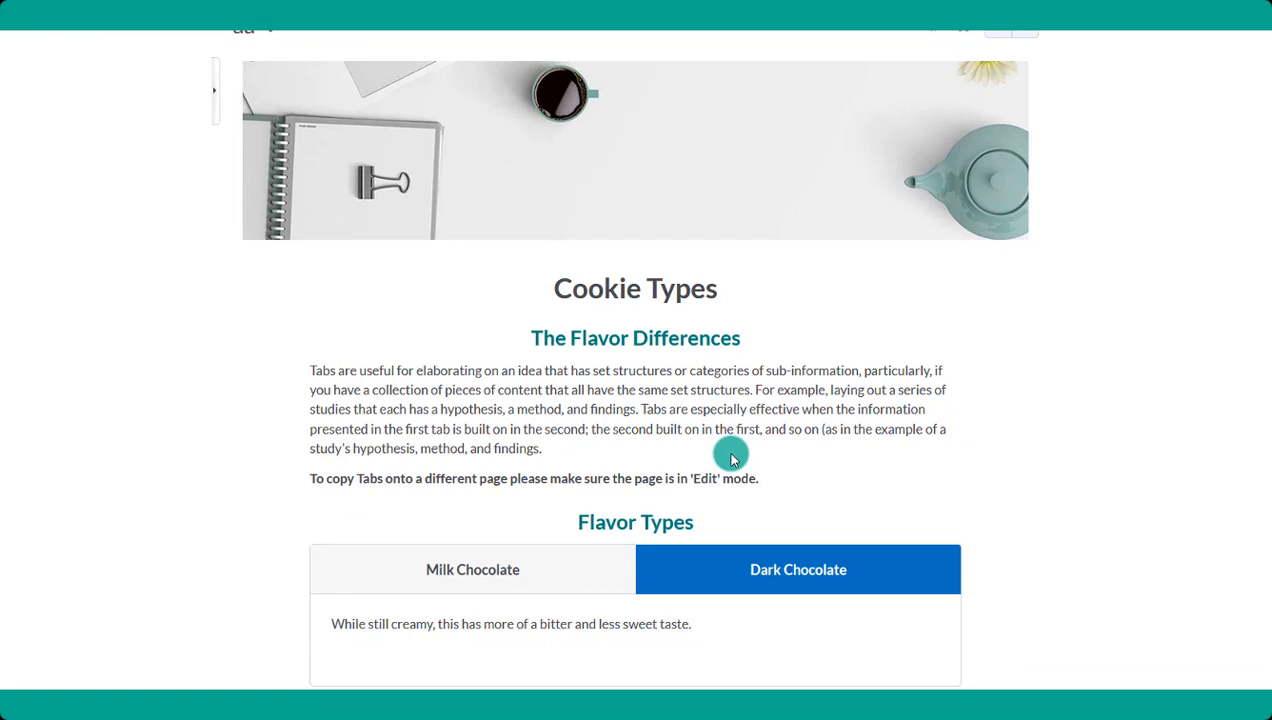
{"action": "scroll", "coordinate": [731, 455], "scroll_direction": "up", "scroll_amount": 2}
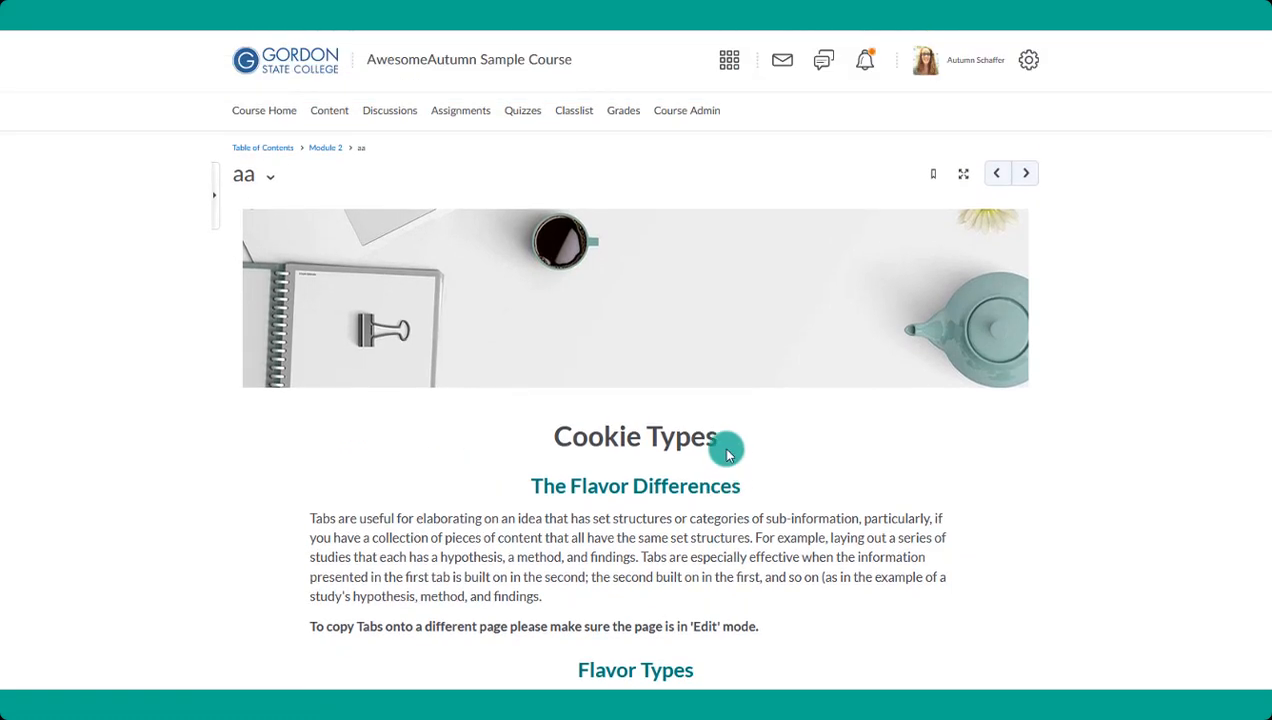
- Reopen page "aa" for editing and open the list of document templates
{"action": "left_click", "coordinate": [275, 178]}
{"action": "left_click", "coordinate": [300, 242]}
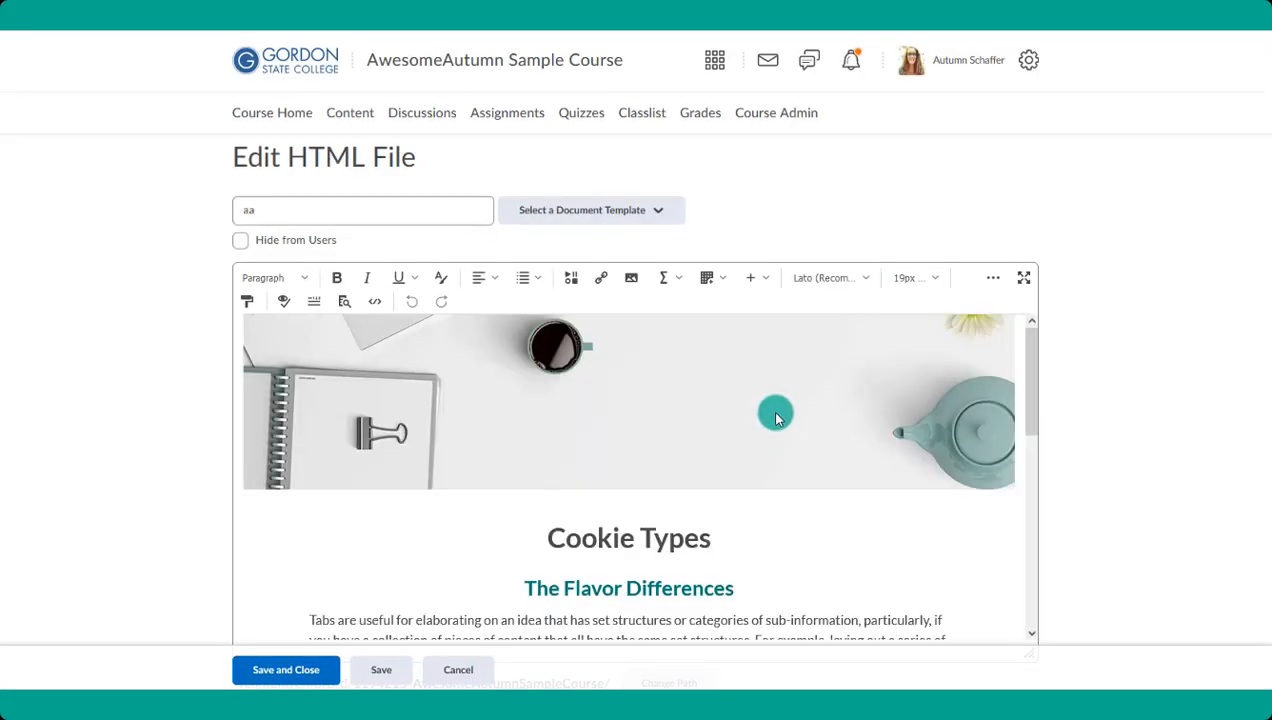
{"action": "scroll", "coordinate": [777, 418], "scroll_direction": "down", "scroll_amount": 1}
{"action": "scroll", "coordinate": [777, 416], "scroll_direction": "down", "scroll_amount": 1}
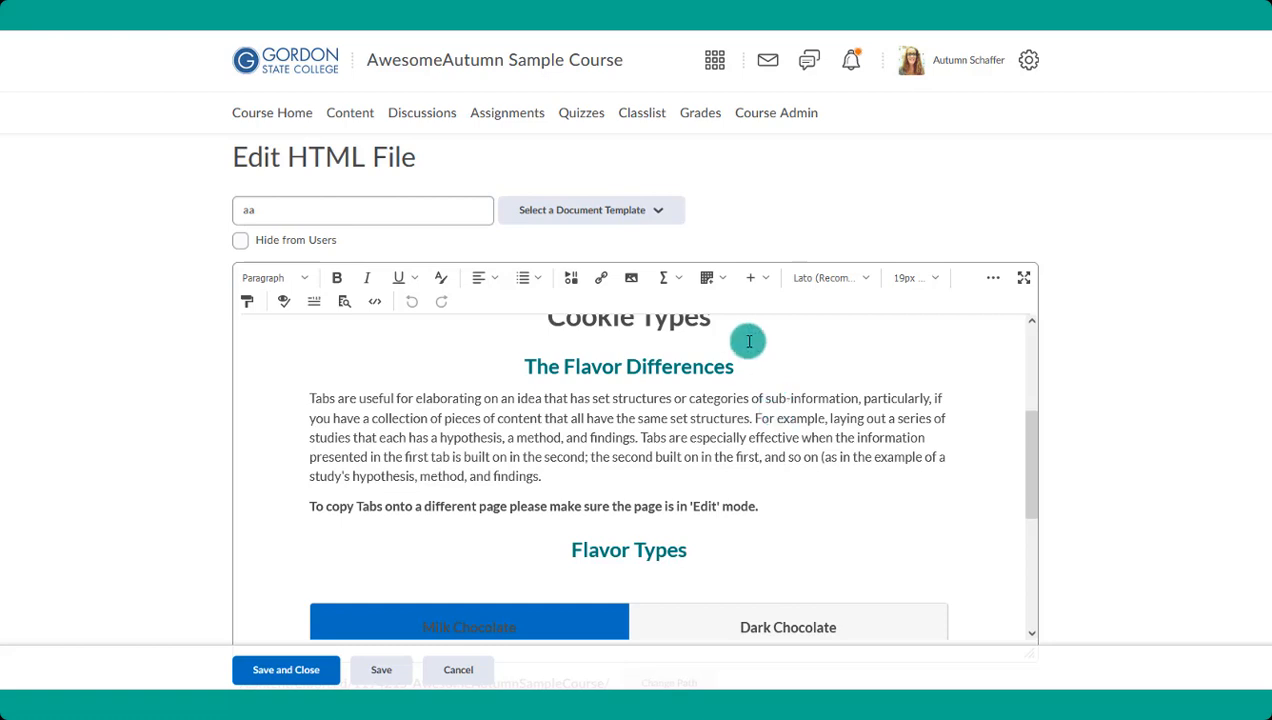
{"action": "left_click", "coordinate": [607, 215]}
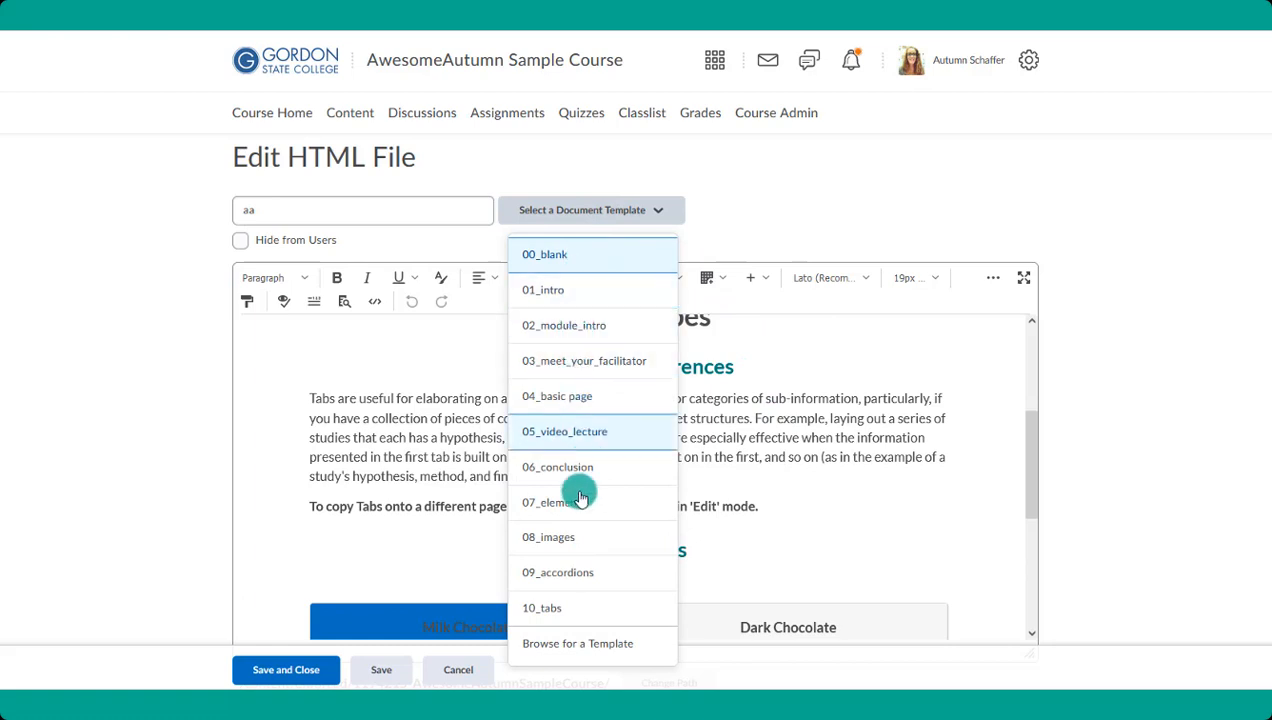